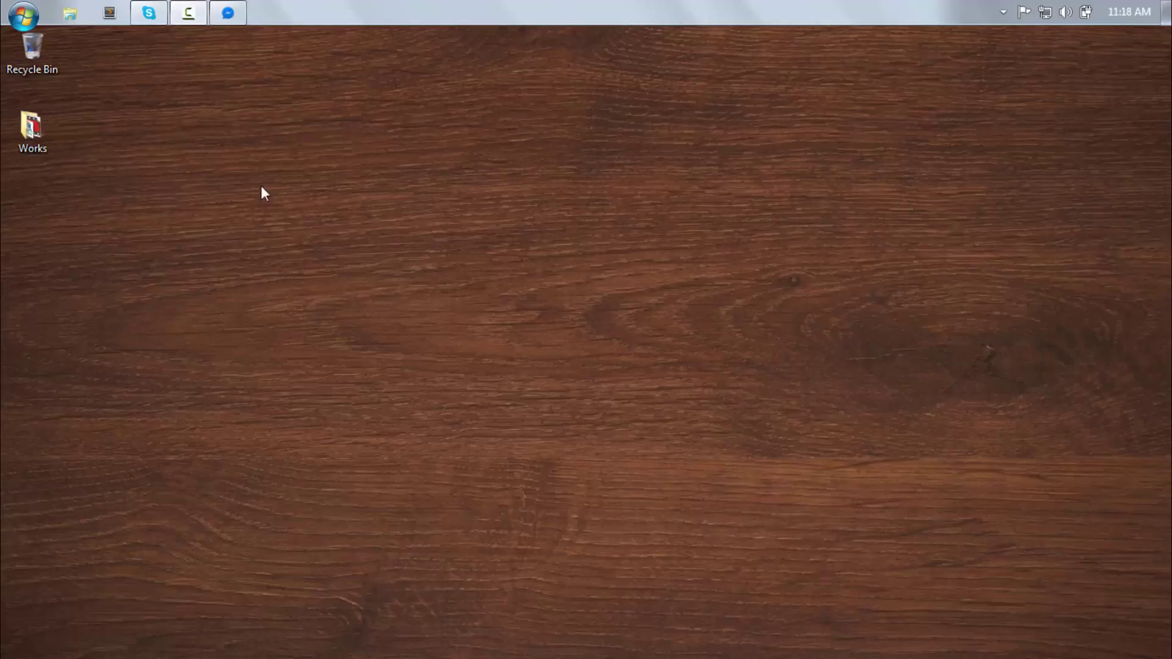
right_click(264, 97)
left_click(331, 150)
right_click(378, 76)
left_click(440, 127)
Launch the System Configuration utility by running the command msconfig from the Run dialog.
left_click(23, 13)
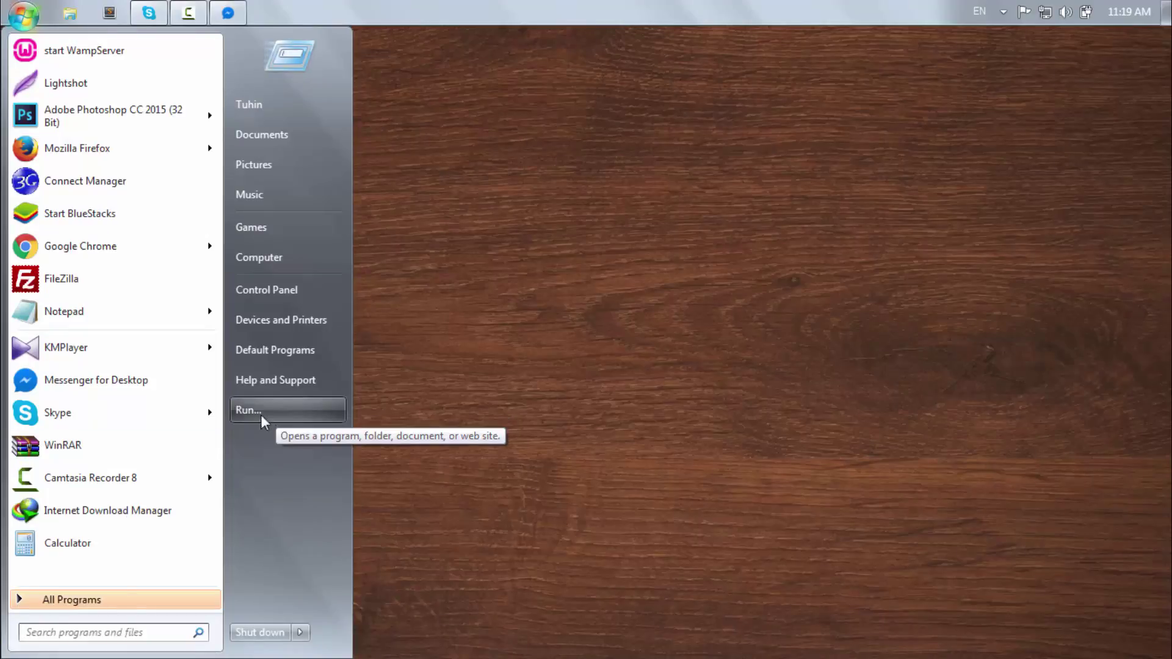
left_click(95, 633)
type("runh")
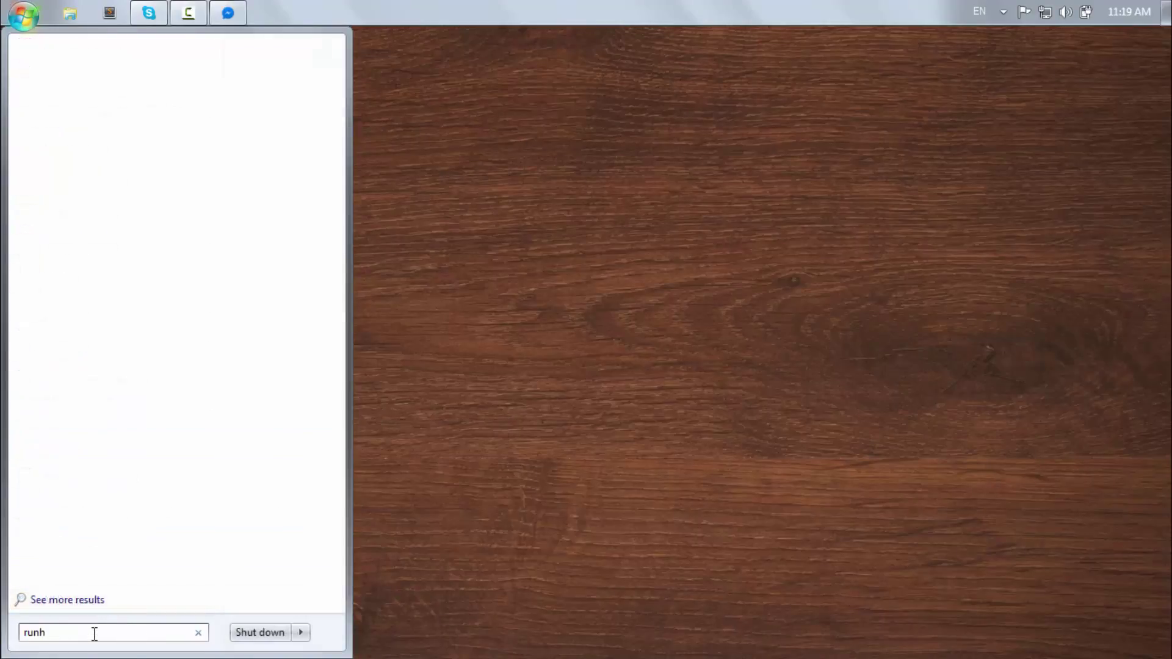
key("BackSpace")
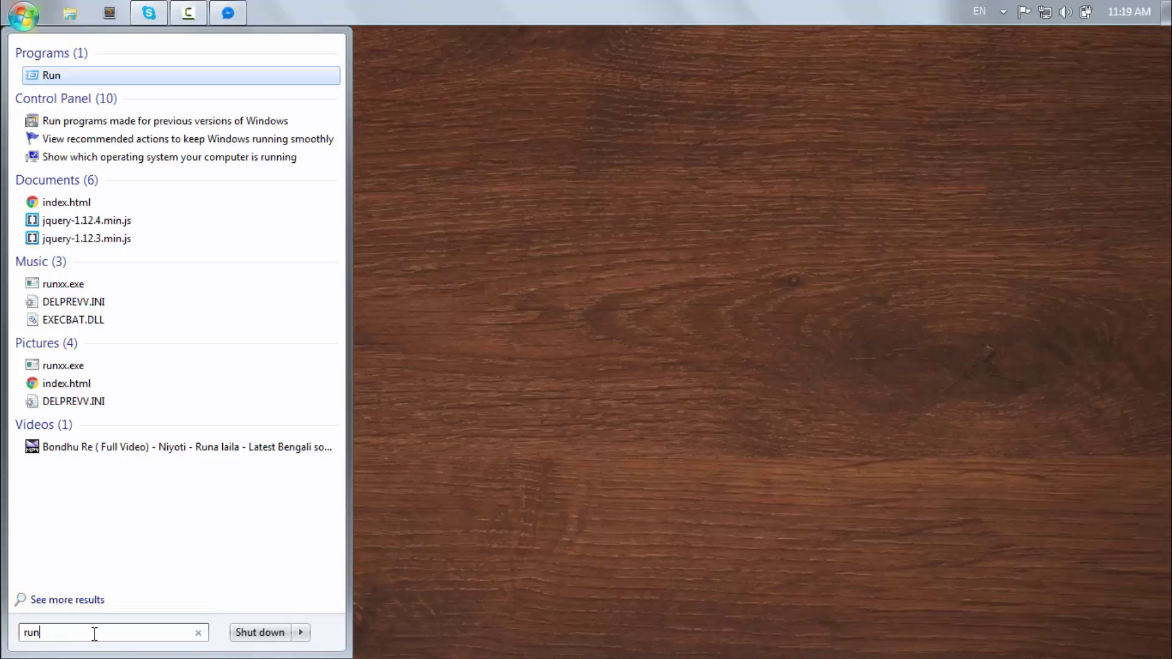
key("Return")
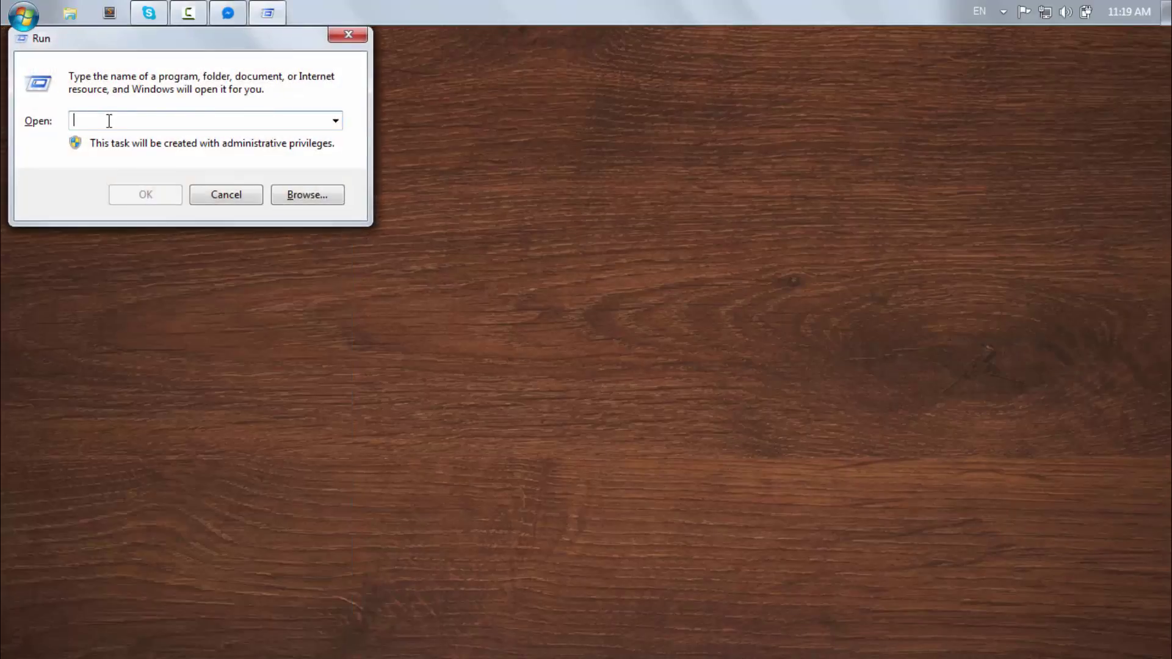
type("ms")
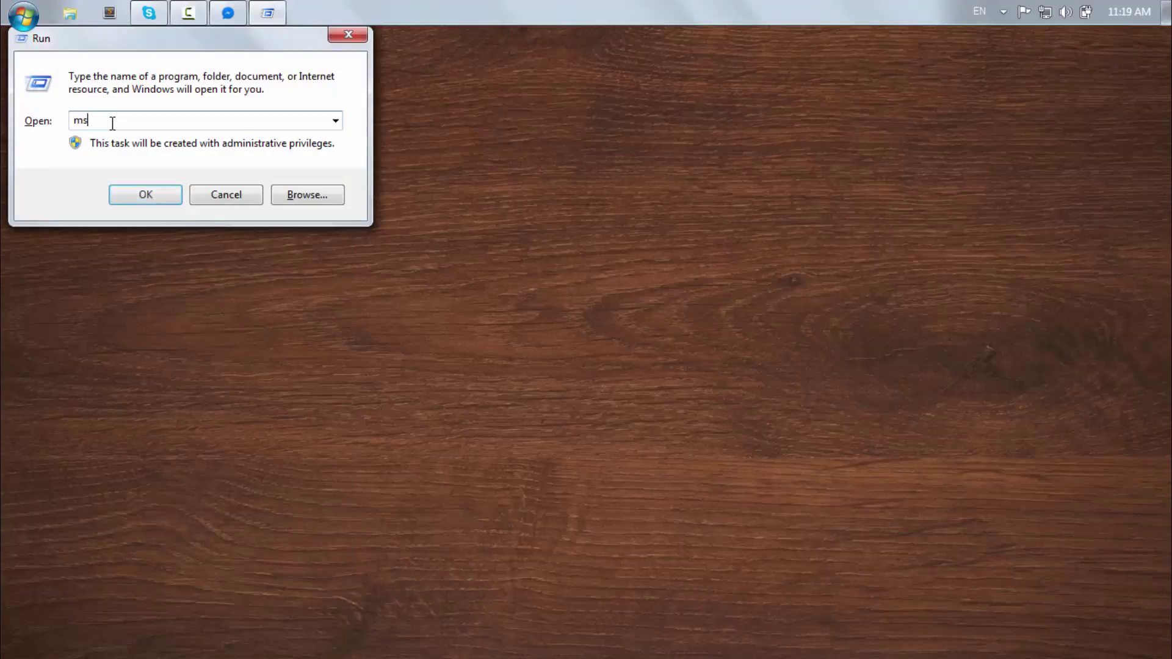
type("config")
key("Return")
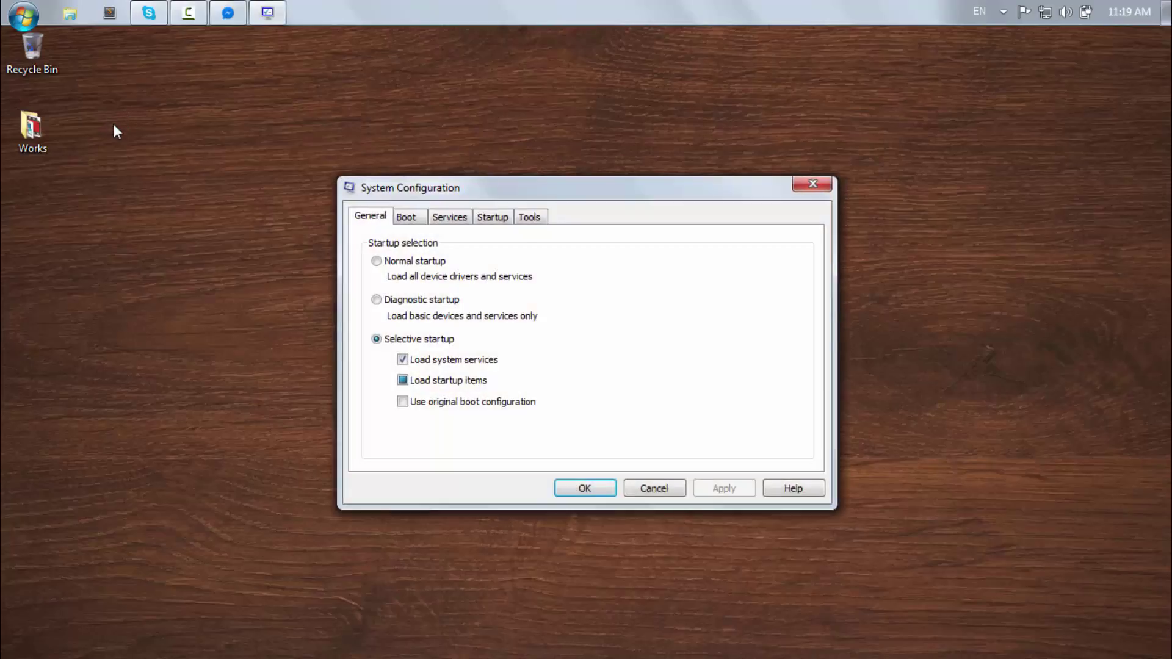
left_click_drag(665, 193, 605, 168)
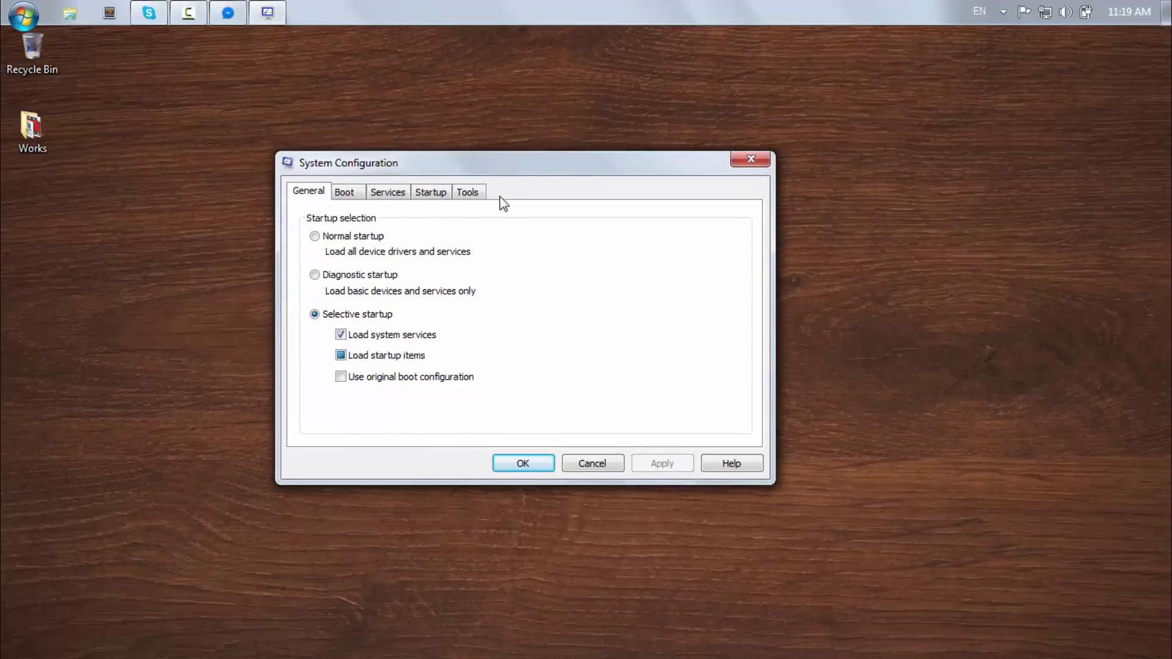
Disable the startup items AdopeUpdate, CCleaner, Internet Download Manager (IDM) and both Windows Update entries.
left_click(433, 195)
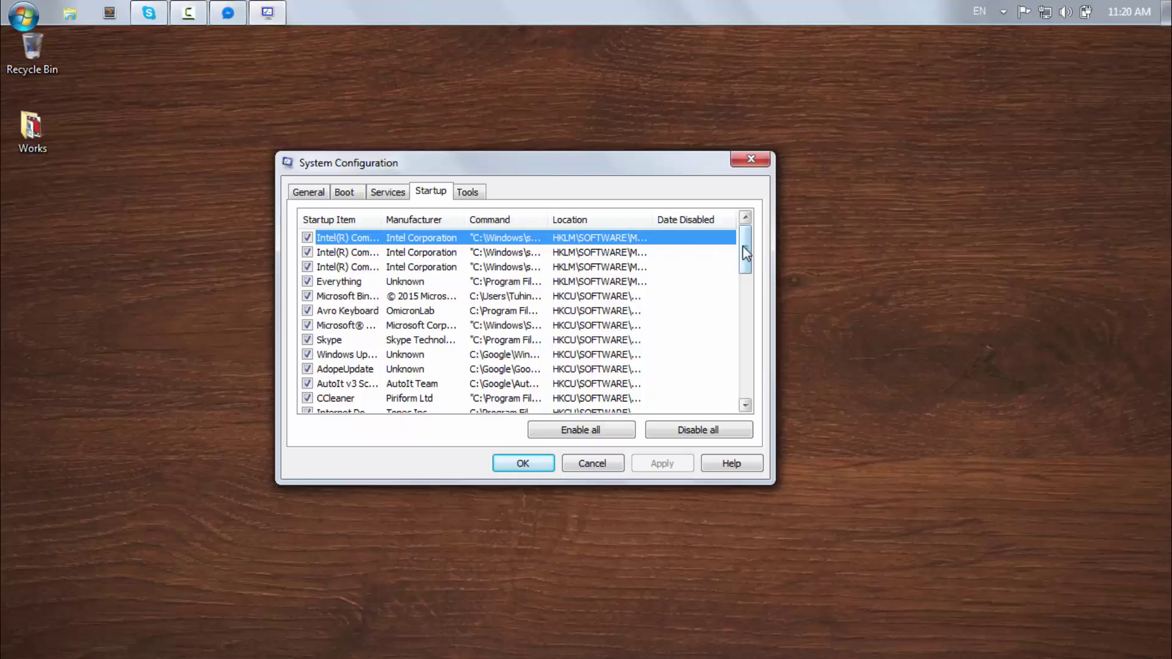
mouse_move(741, 245)
left_mouse_down()
mouse_move(737, 373)
mouse_move(719, 241)
left_mouse_up()
left_click(308, 355)
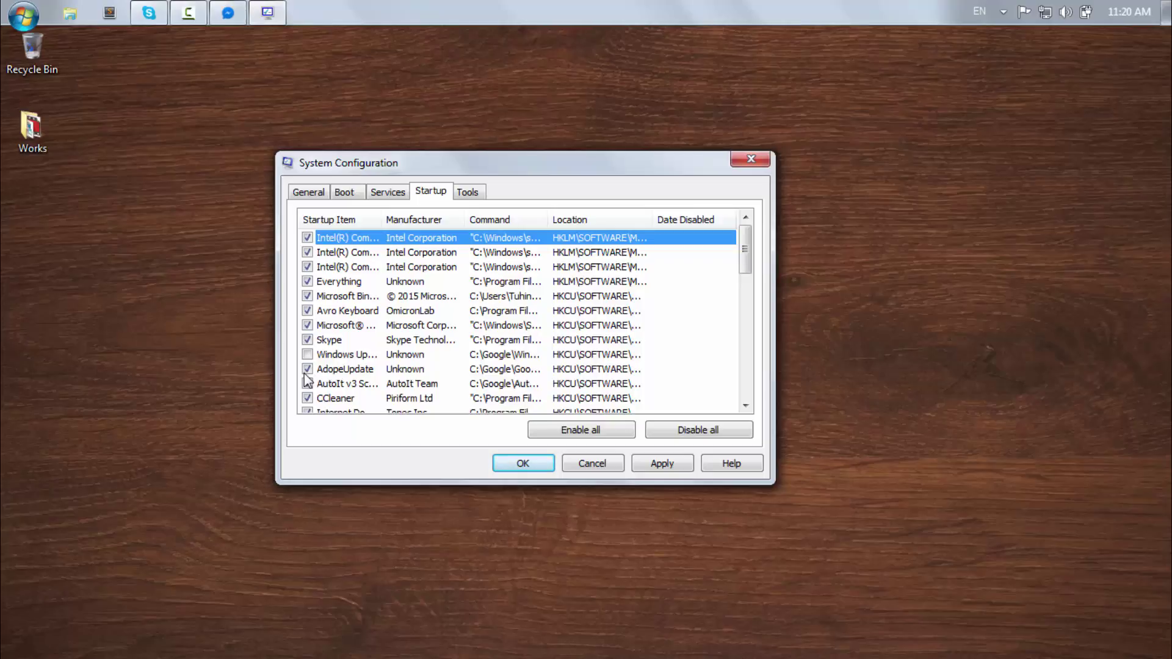
scroll(354, 354, "down", 2)
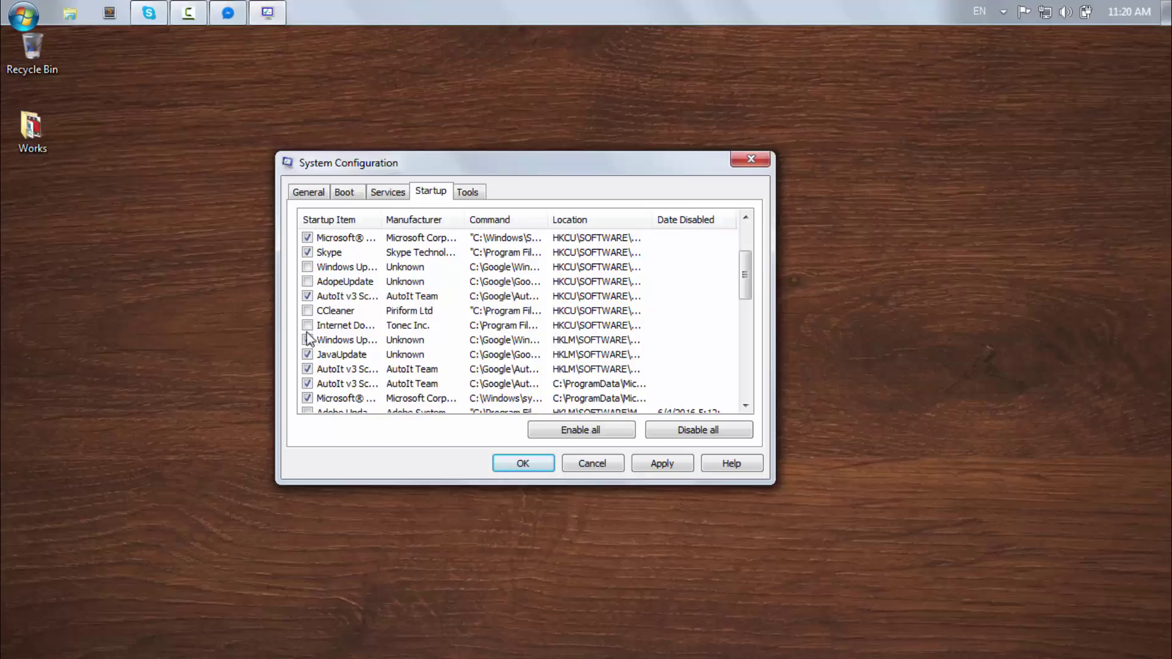
left_click(308, 341)
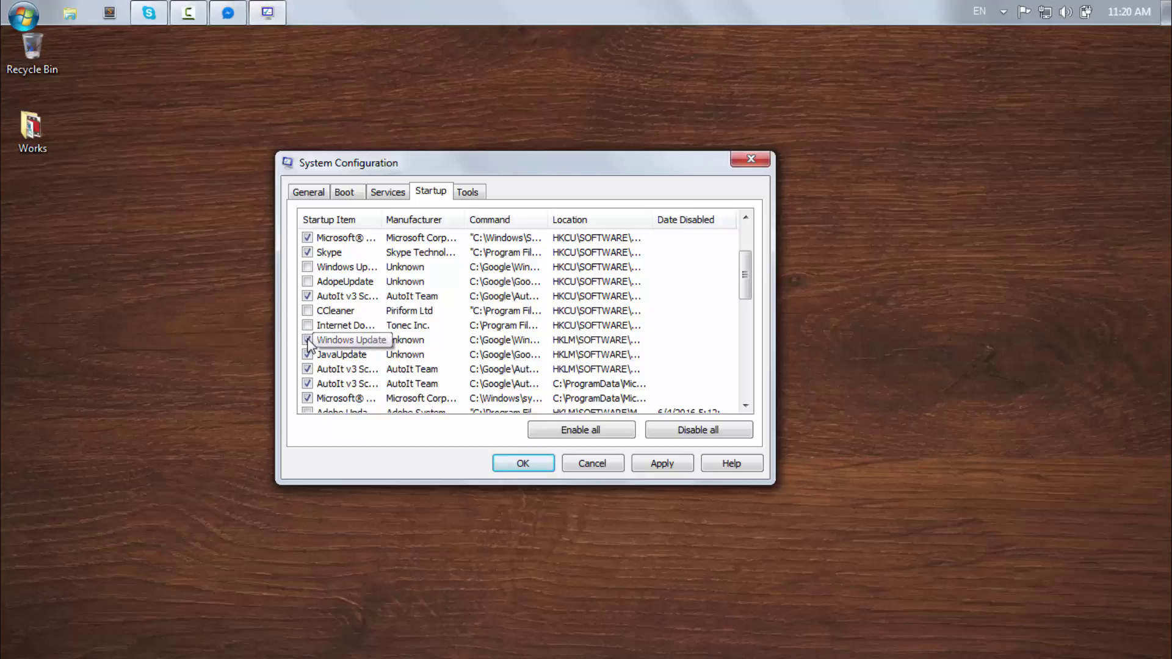
left_click(308, 341)
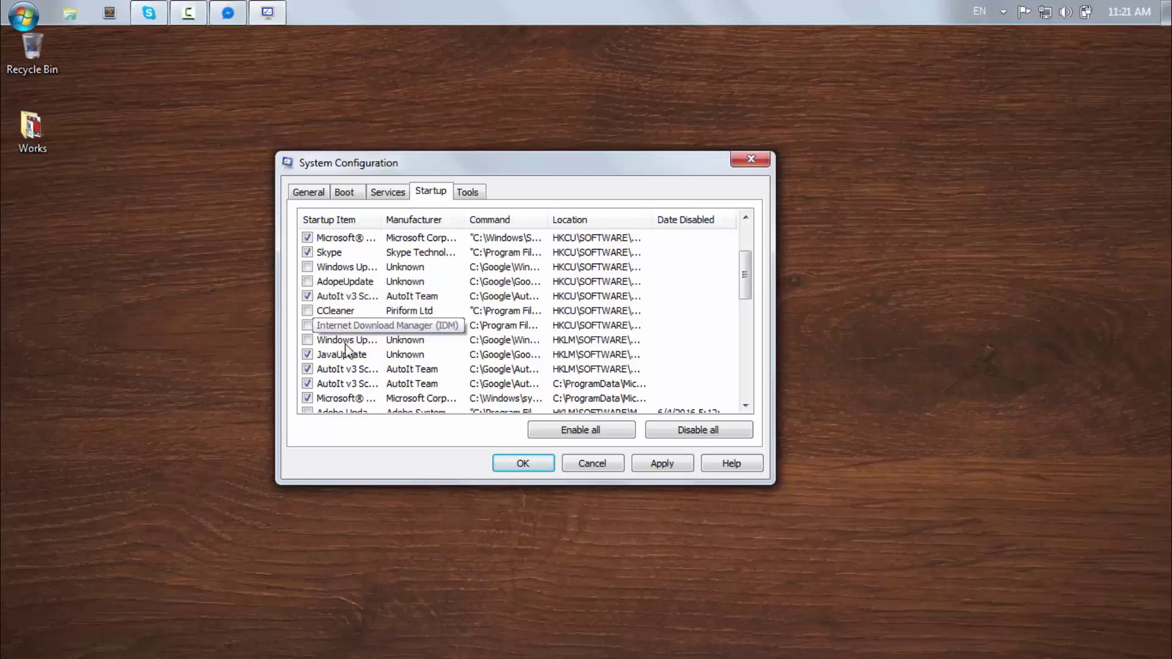
Review the startup list, apply the startup changes and exit System Configuration without restarting the computer.
scroll(388, 365, "down", 5)
scroll(392, 359, "up", 4)
key("Home")
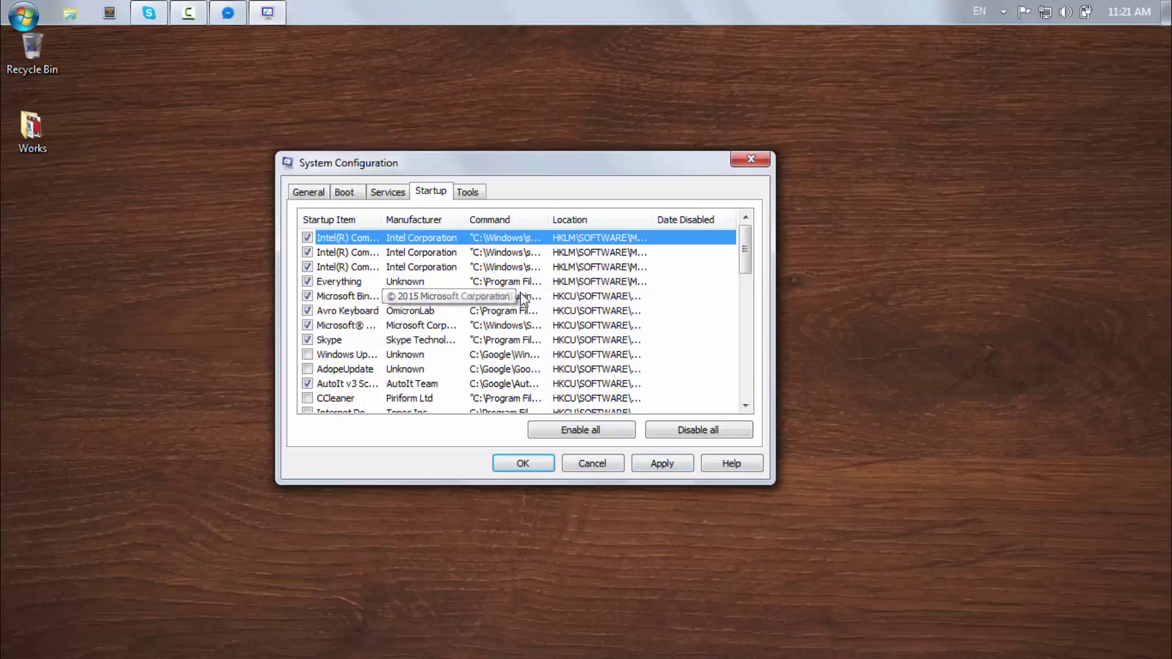
left_click(658, 463)
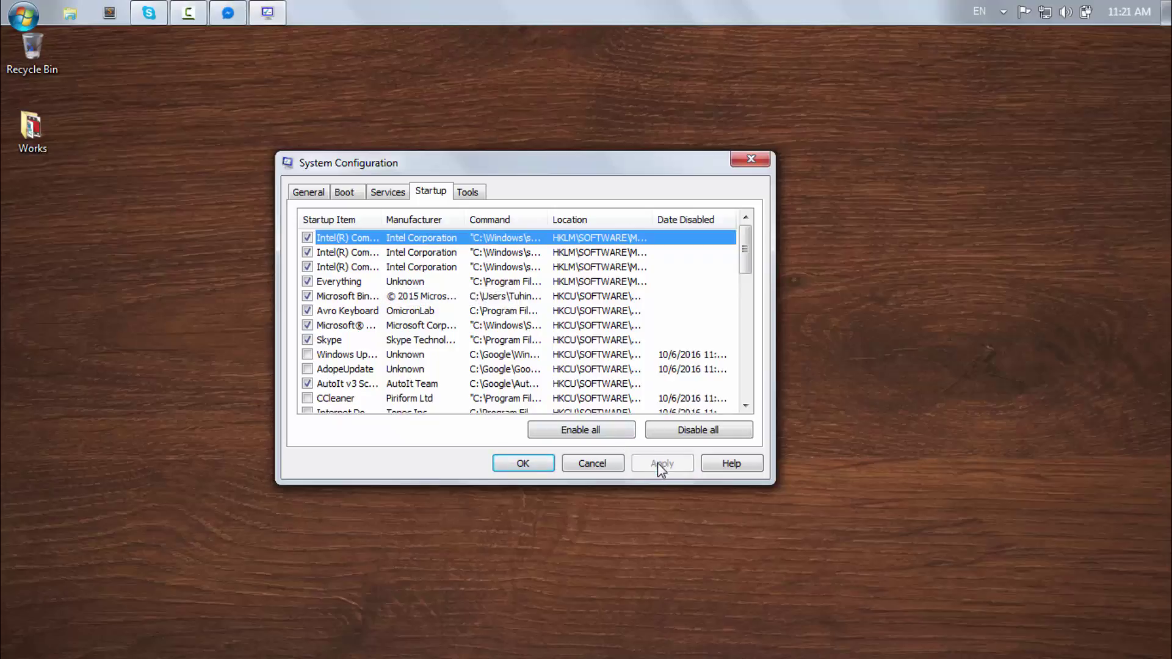
left_click(528, 464)
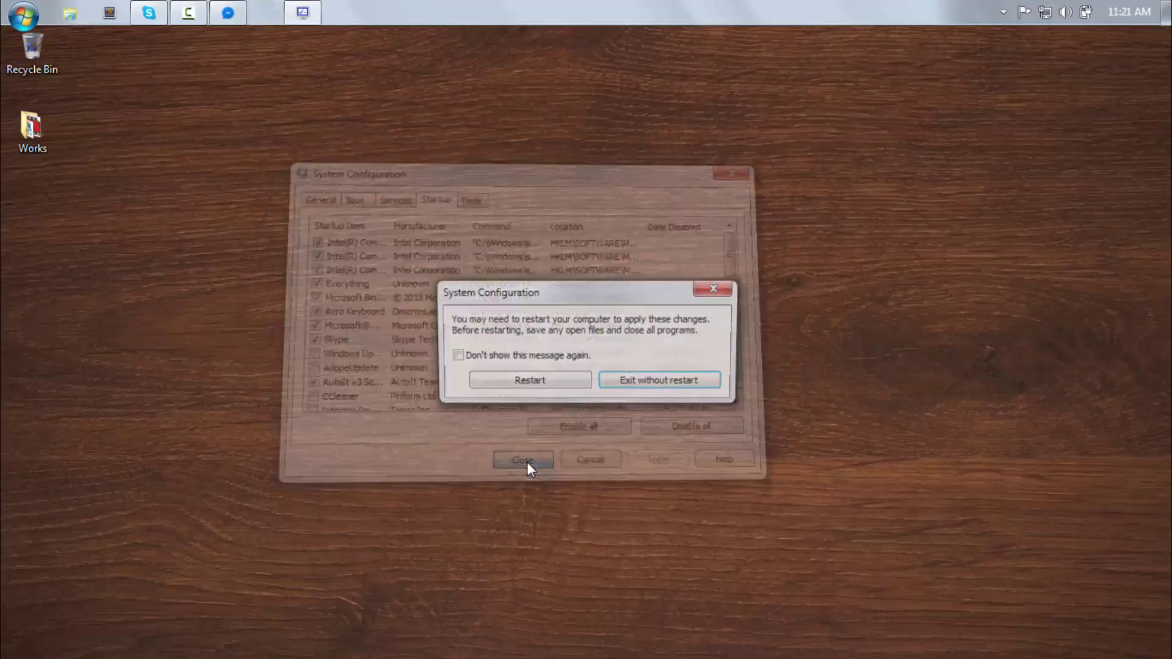
left_click(637, 383)
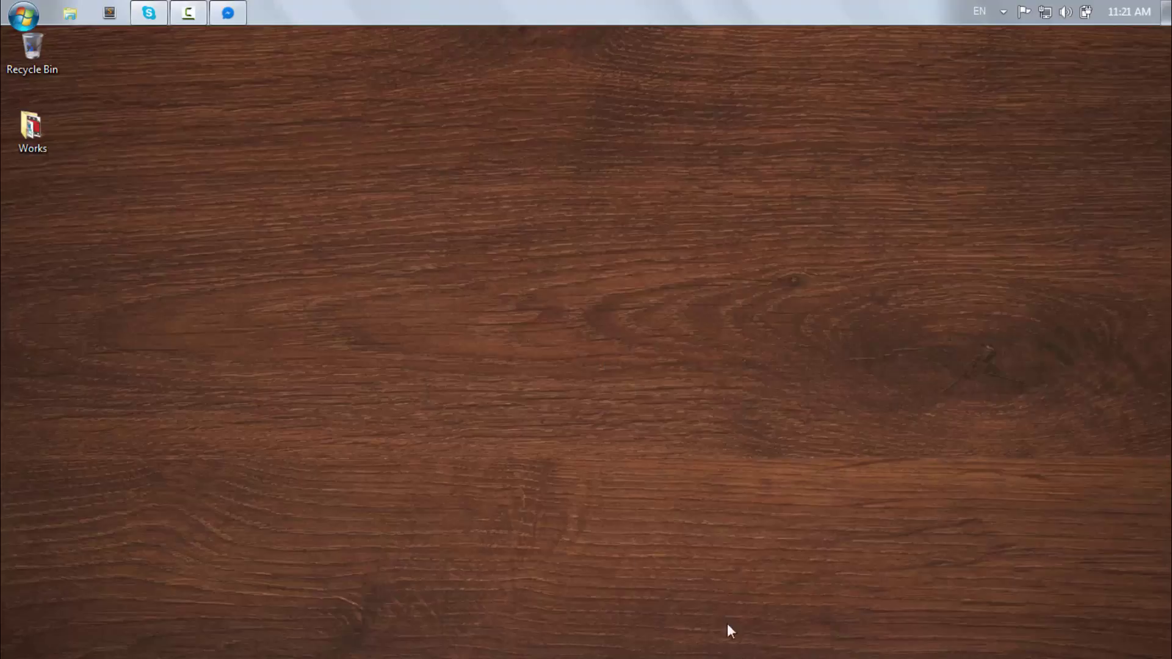
right_click(365, 116)
left_click(426, 163)
right_click(271, 123)
left_click(219, 86)
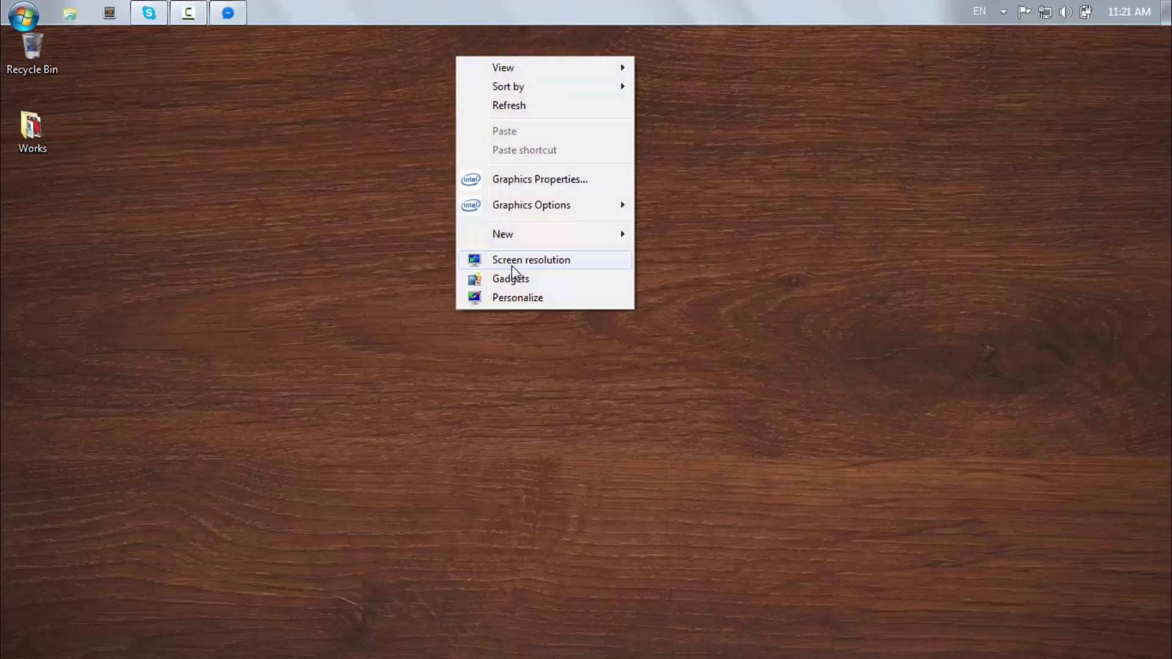
left_click(246, 109)
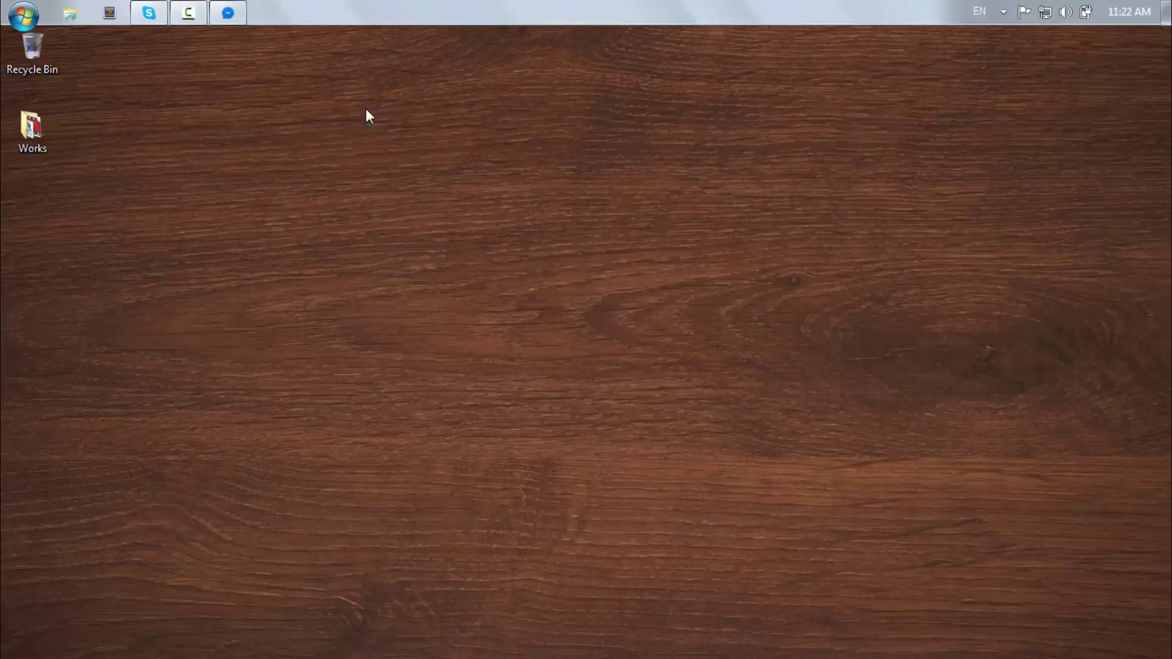
Look through the available themes in the desktop personalization settings, leaving the window minimized.
right_click(327, 111)
left_click(389, 353)
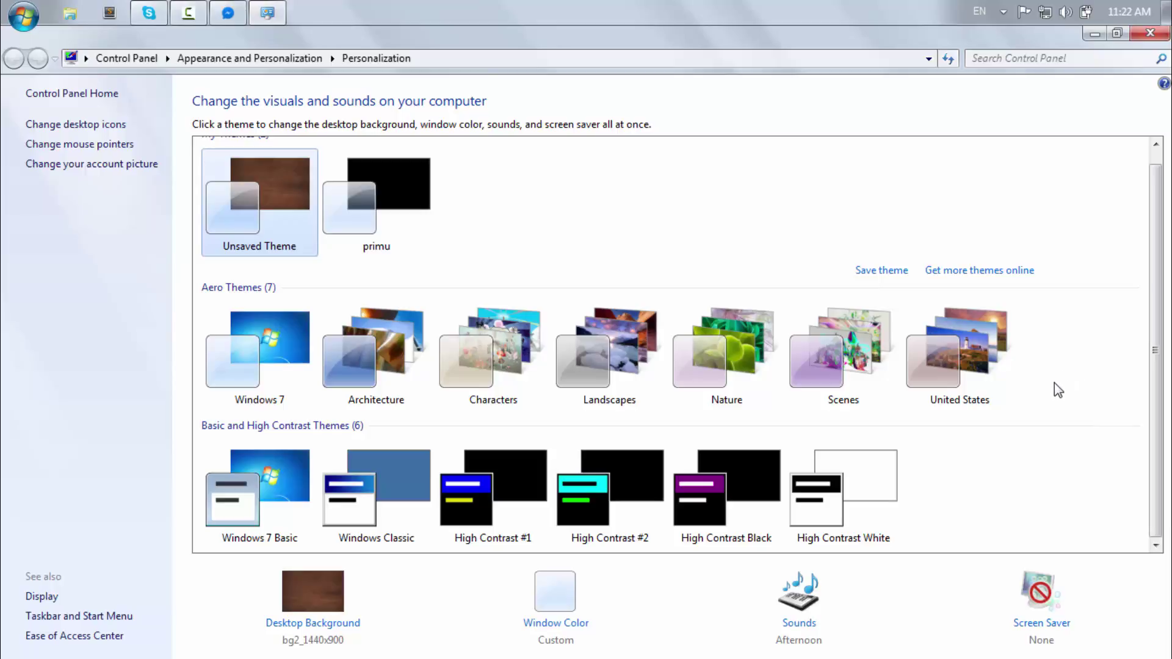
left_click(1096, 33)
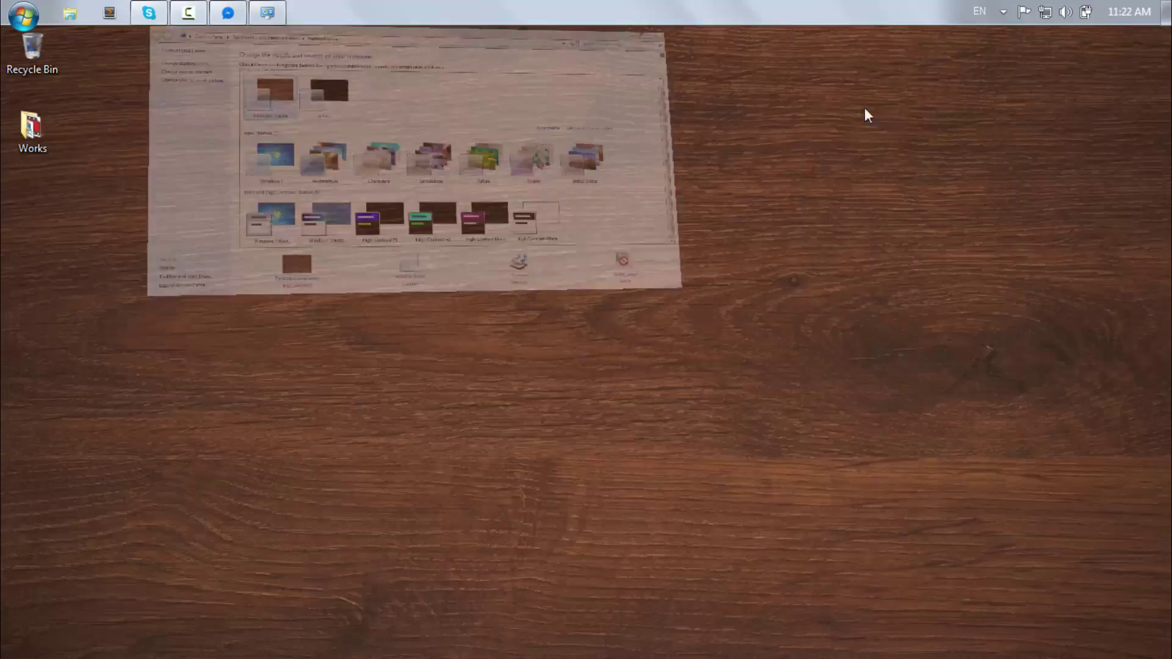
right_click(238, 105)
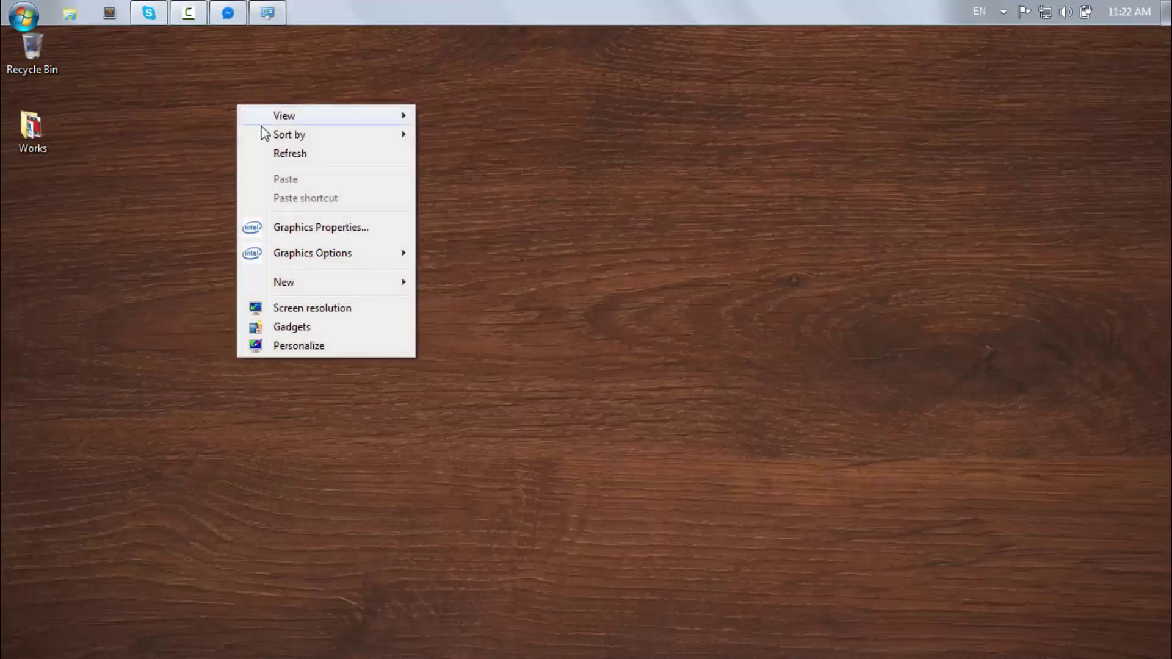
left_click(293, 151)
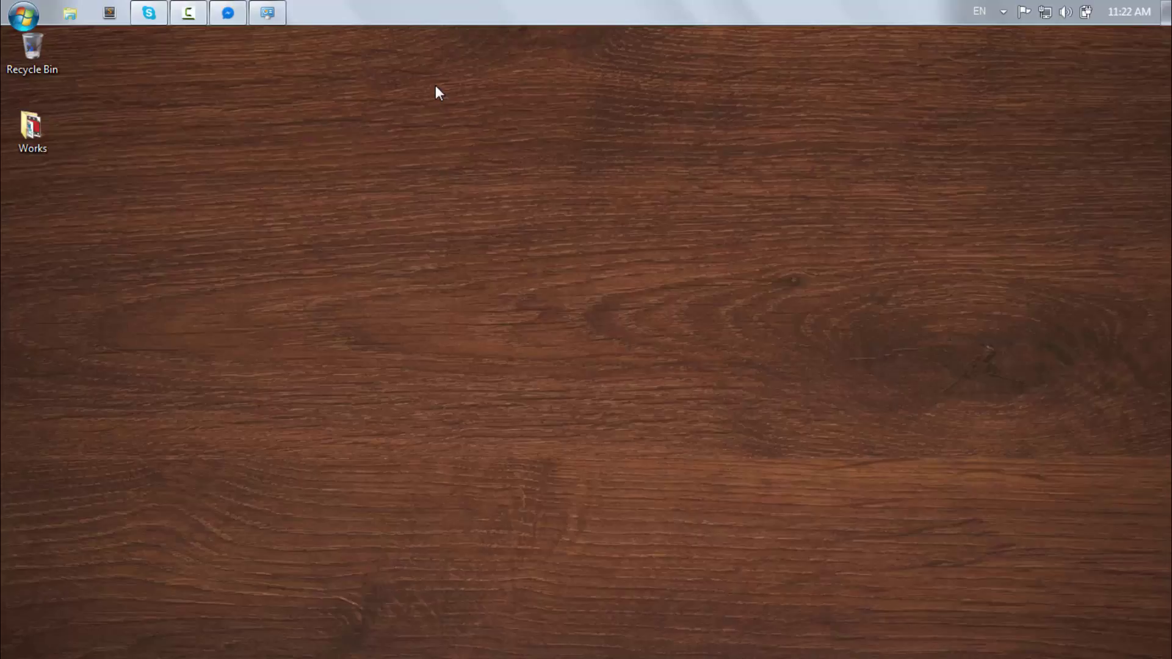
right_click(320, 102)
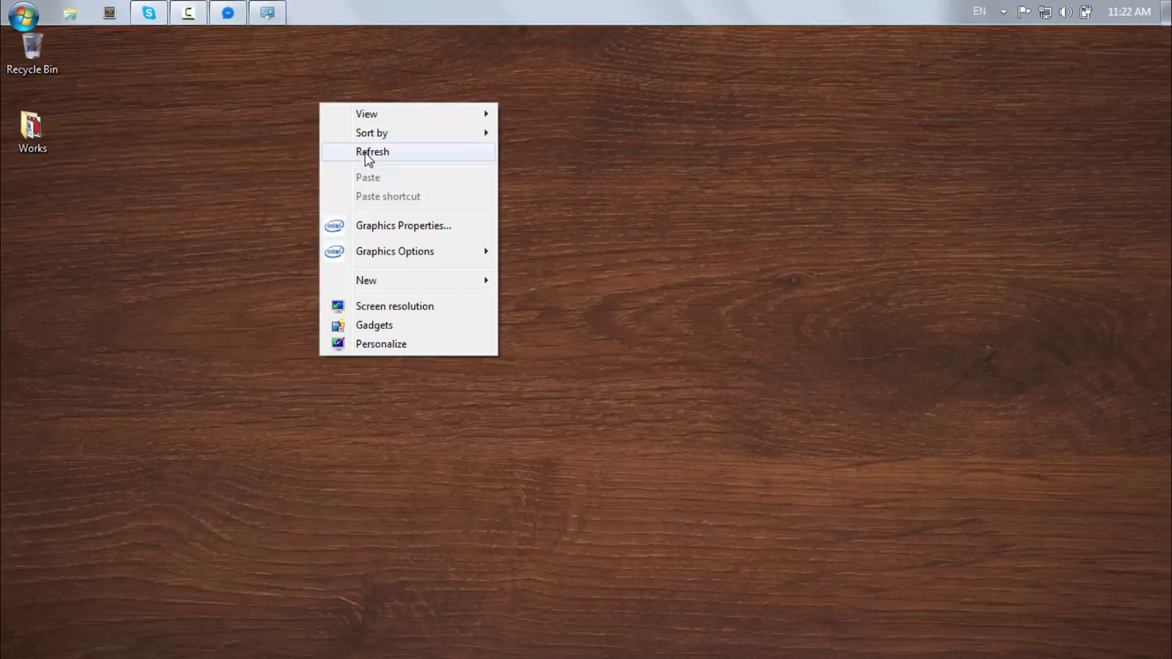
left_click(368, 154)
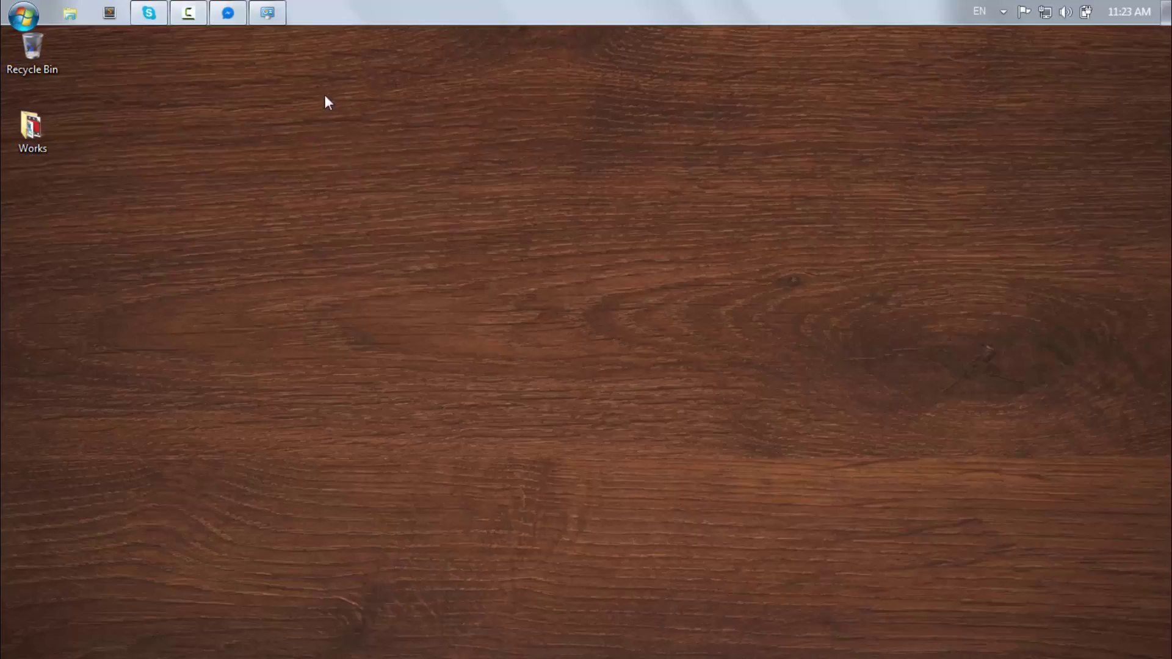
Bring back the minimized Personalization window and close it to return to the desktop.
mouse_move(265, 15)
left_click(284, 63)
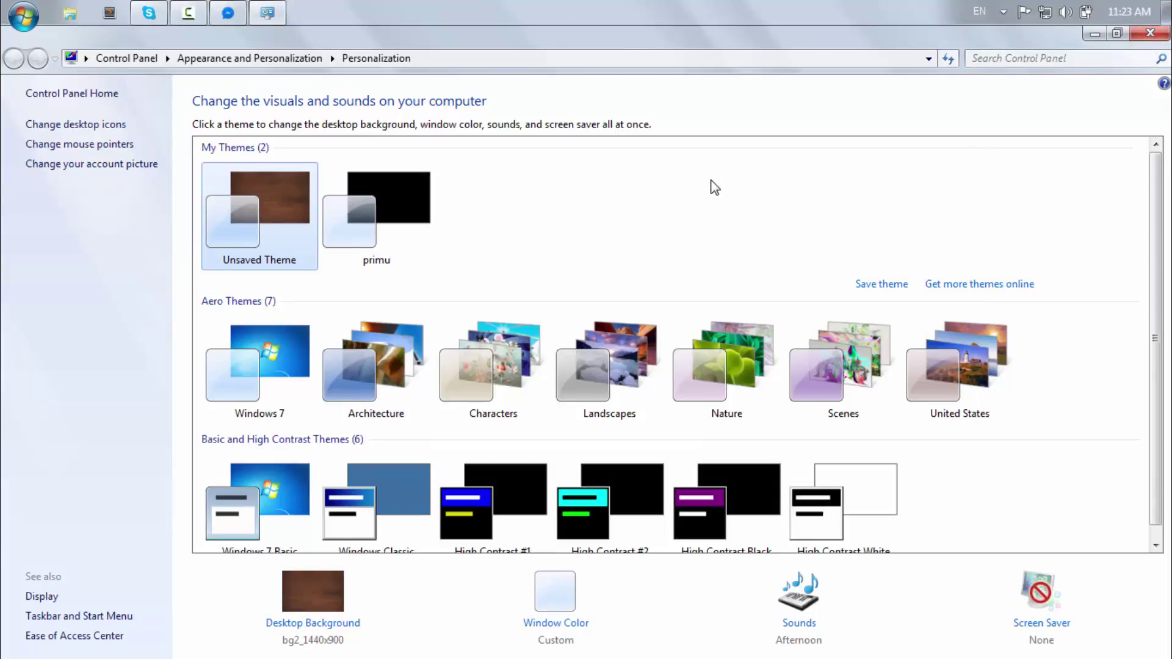
left_click(1150, 33)
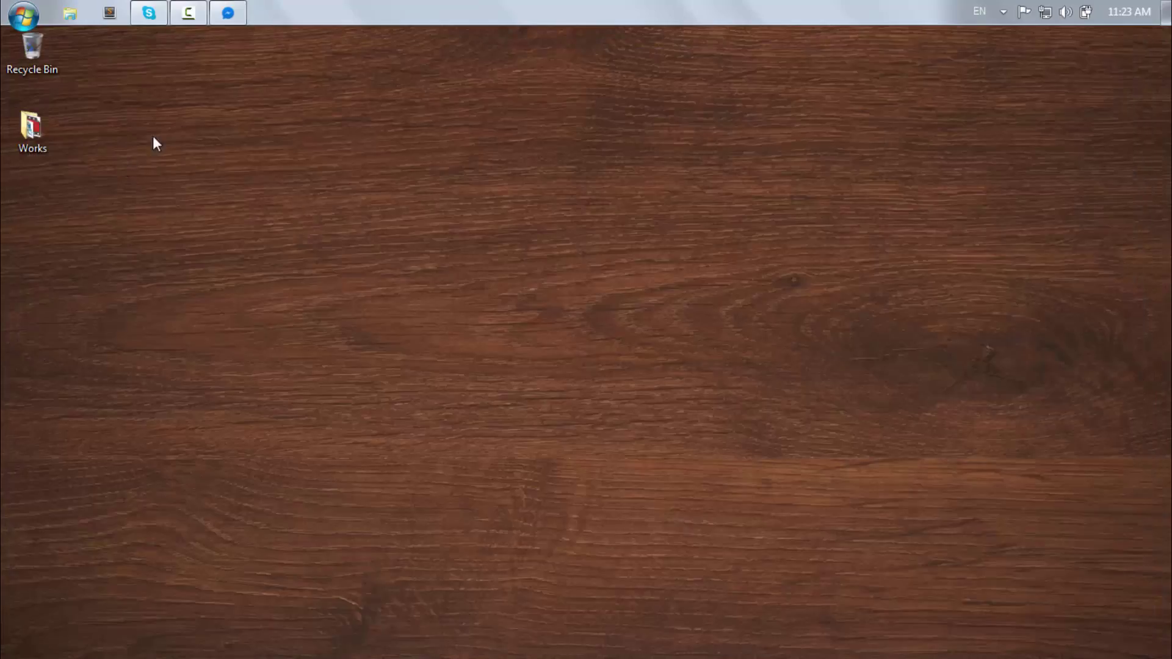
right_click(188, 121)
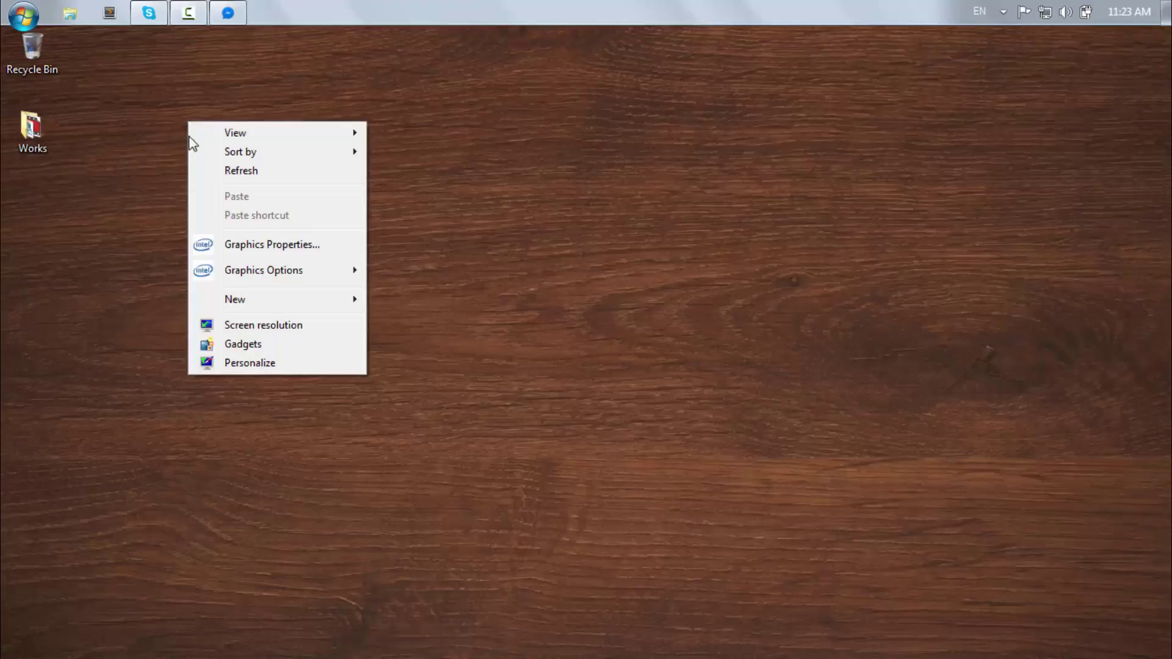
left_click(98, 102)
Open the computer's properties to show its basic system information.
left_click(23, 14)
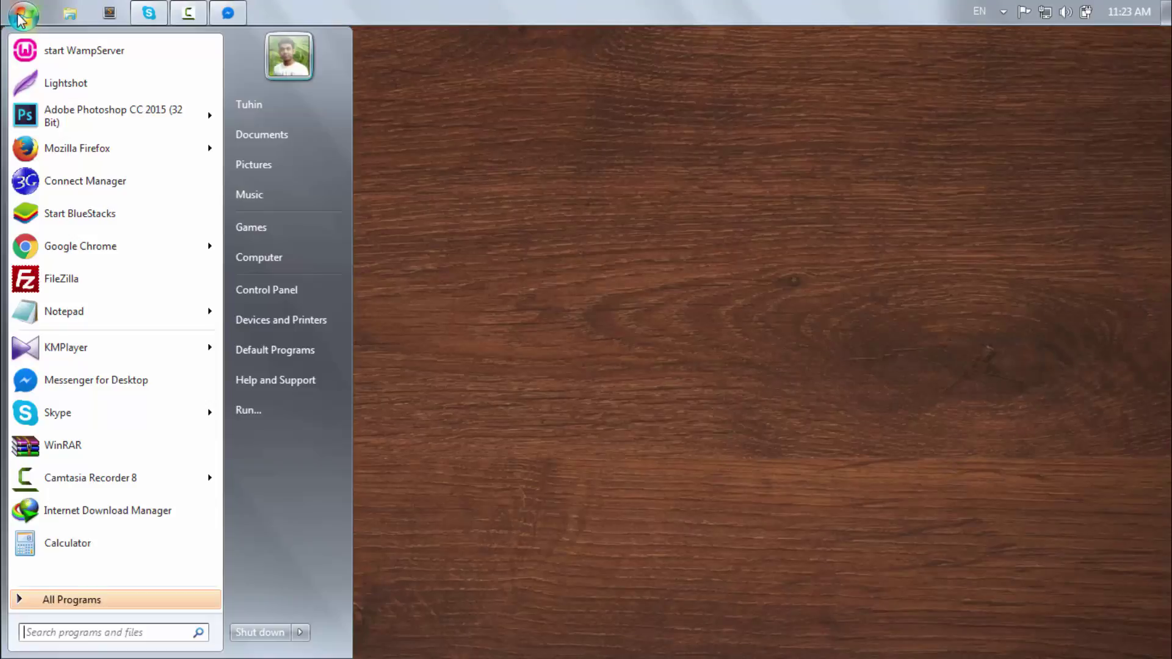
right_click(265, 255)
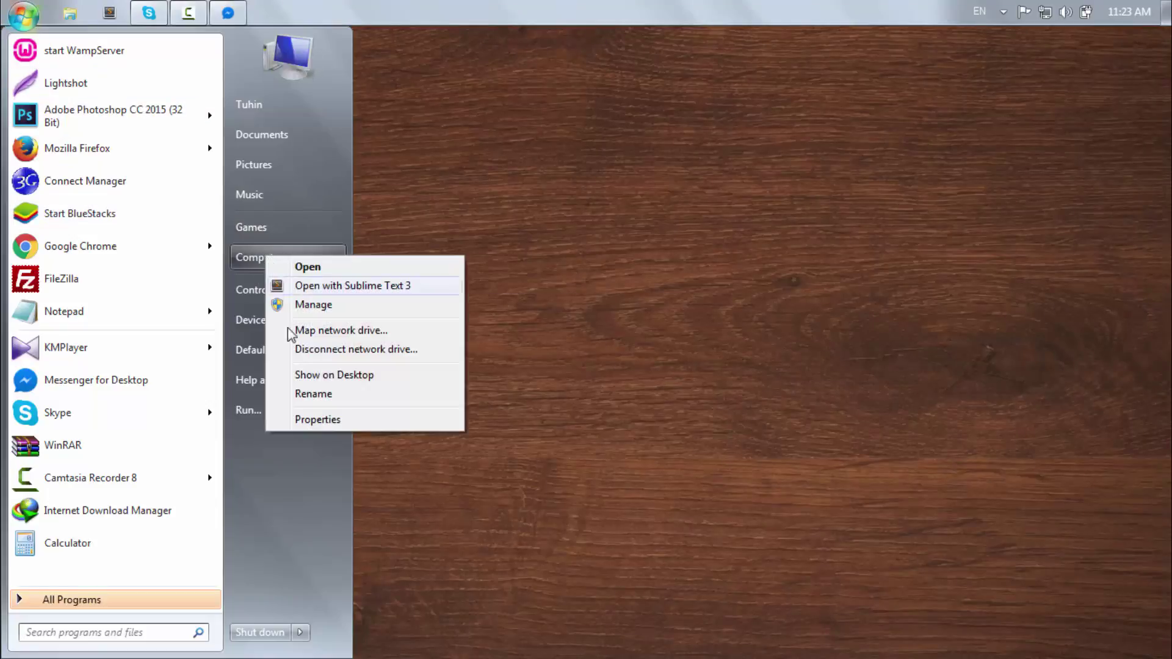
left_click(321, 419)
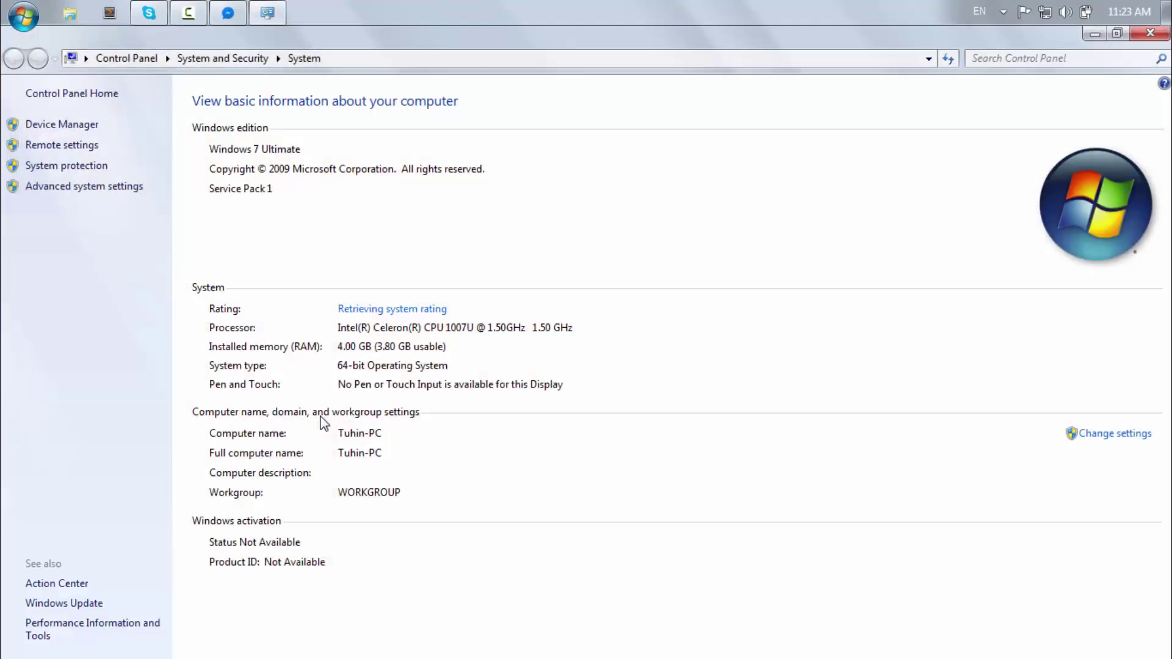
Look through the advanced, protection, remote, hardware and computer name pages of System Properties, and close it without changes.
left_click(66, 187)
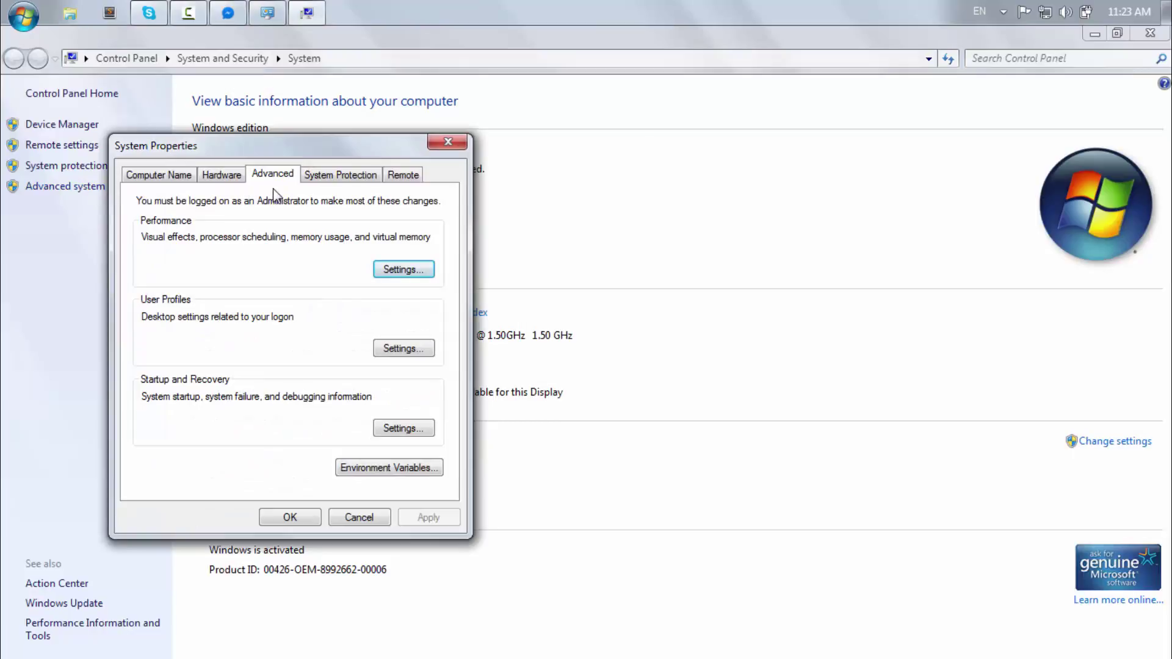
left_click(330, 177)
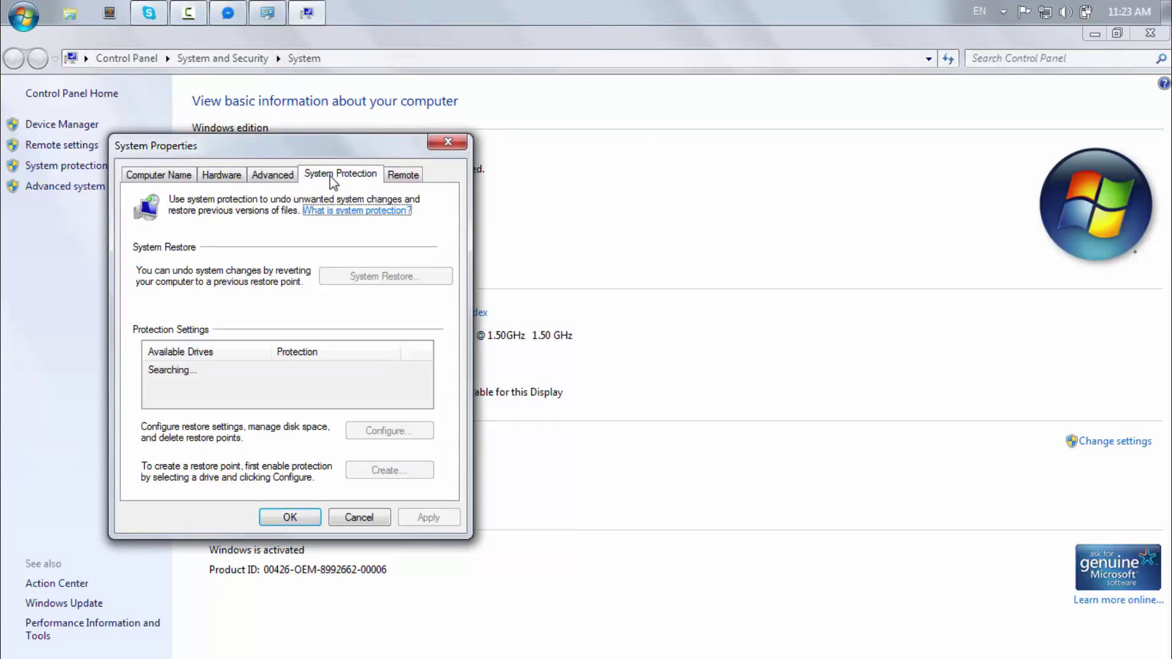
left_click(404, 176)
left_click(224, 175)
left_click(162, 175)
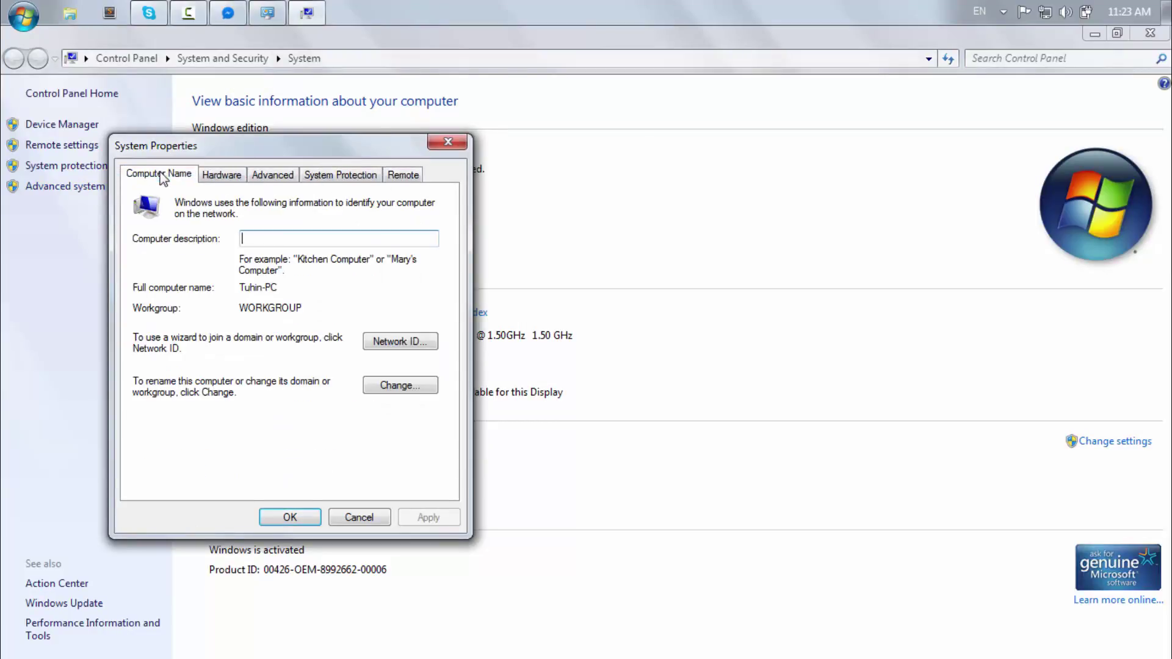
left_click(360, 518)
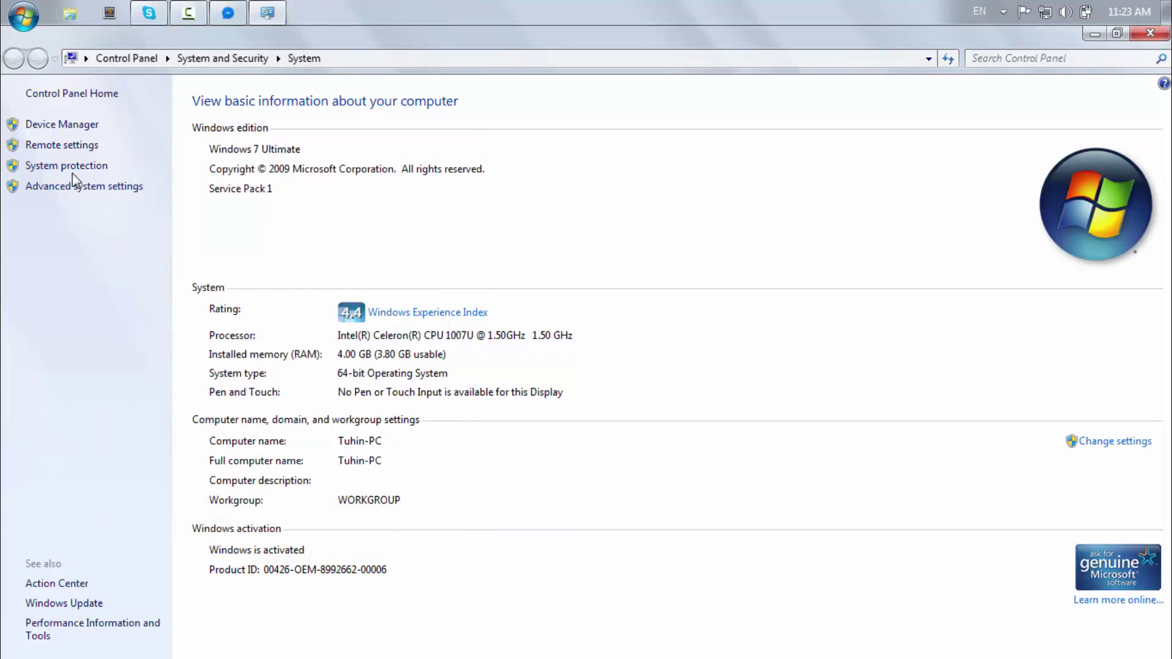
Open the system protection settings, look through the hardware, advanced, computer name and remote pages, and close System Properties without changes.
left_click(71, 171)
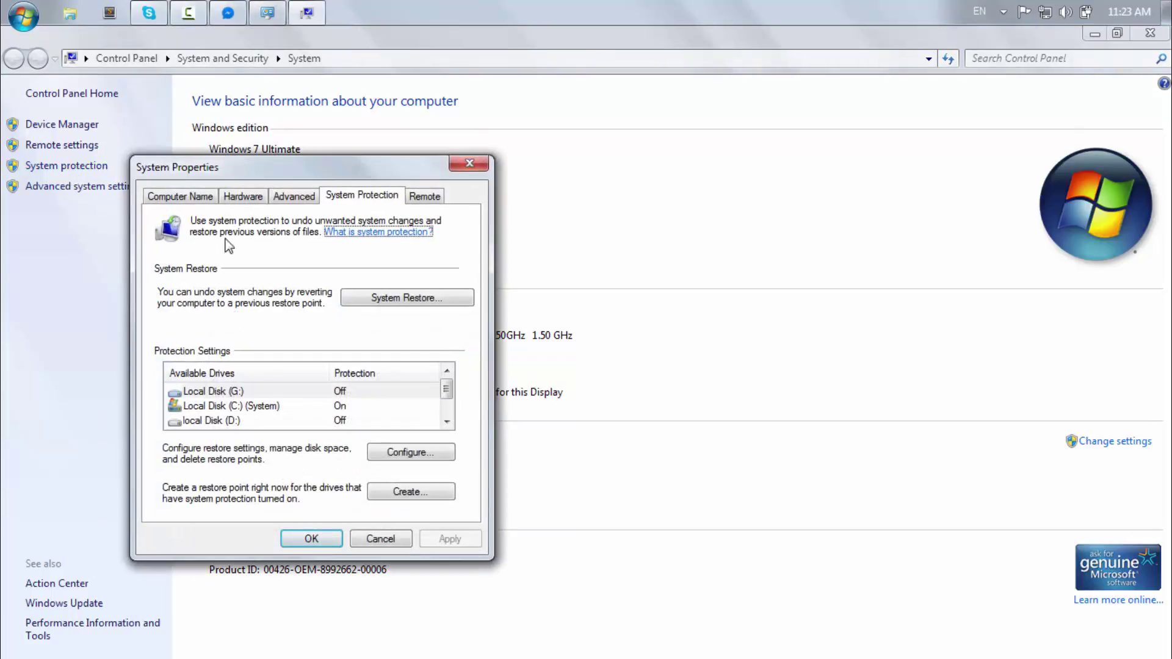
left_click(251, 196)
left_click(290, 196)
left_click(162, 198)
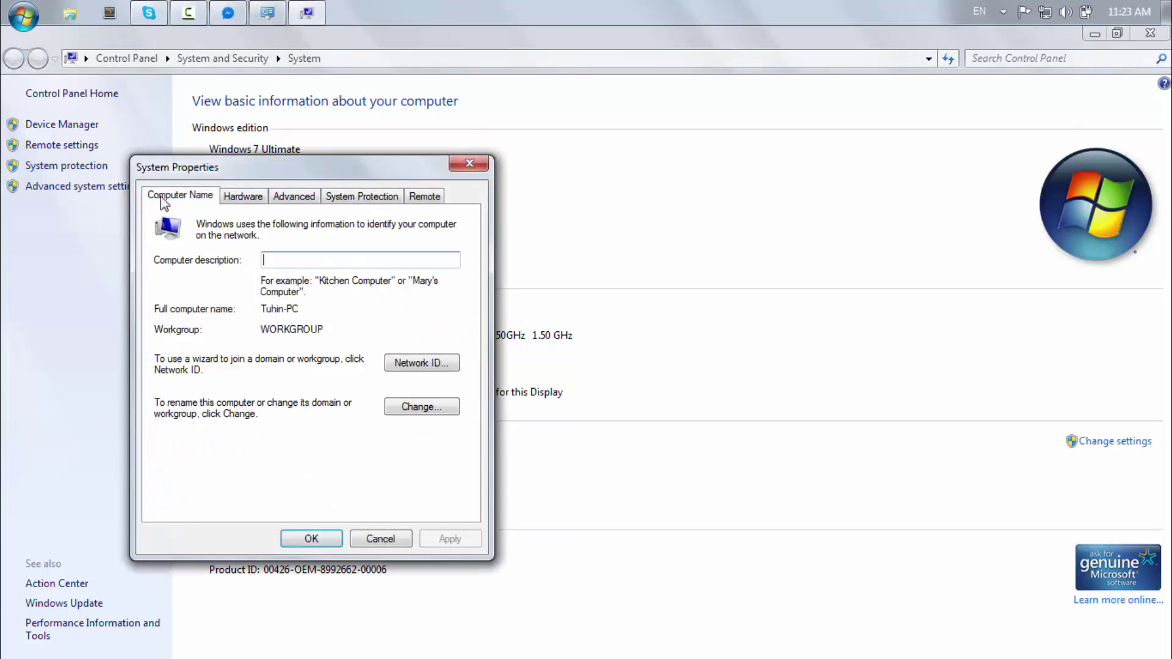
left_click(414, 198)
left_click(471, 164)
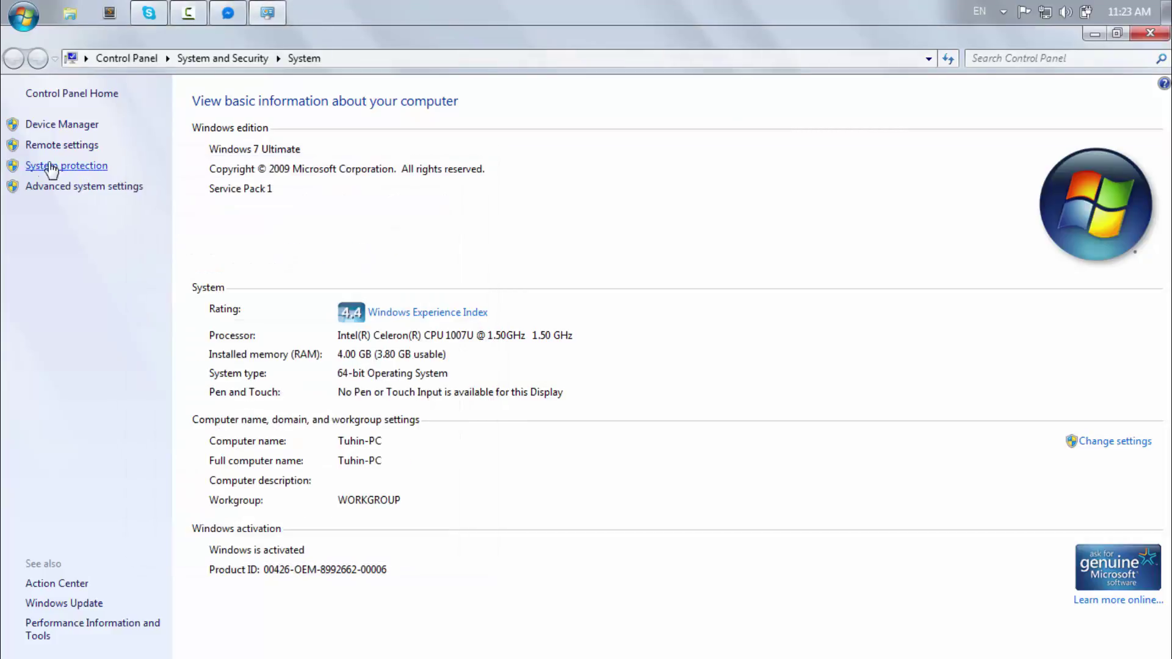
Open the remote settings, review the other System Properties pages, then close System Properties and Device Manager without changes.
left_click(76, 153)
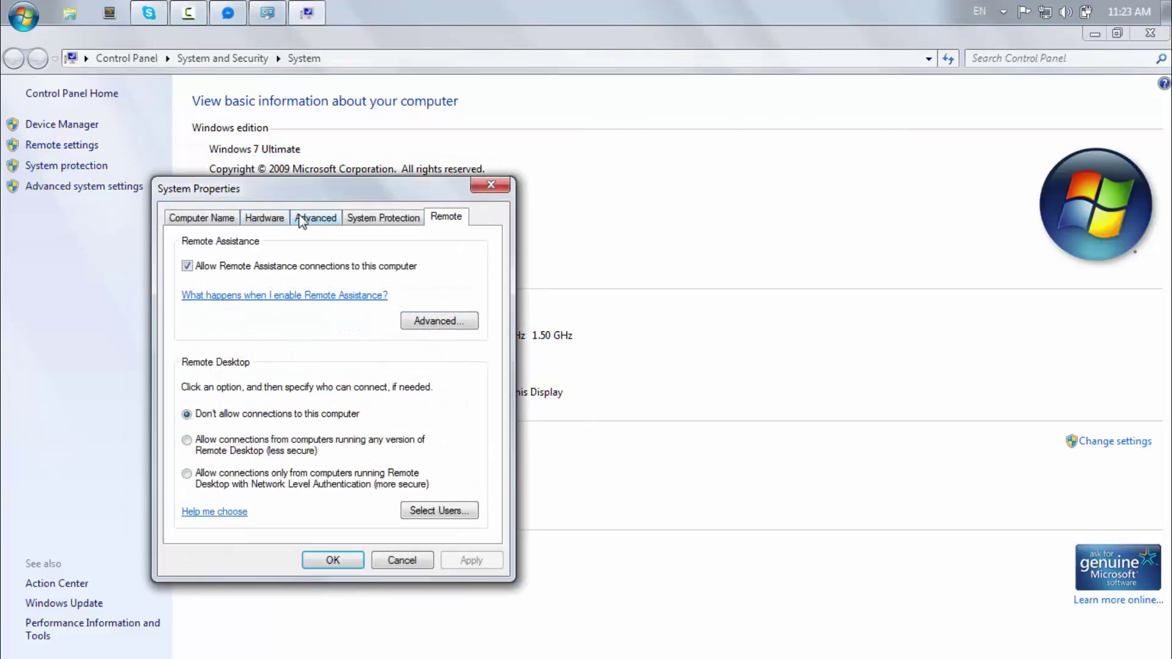
left_click(324, 218)
left_click(374, 220)
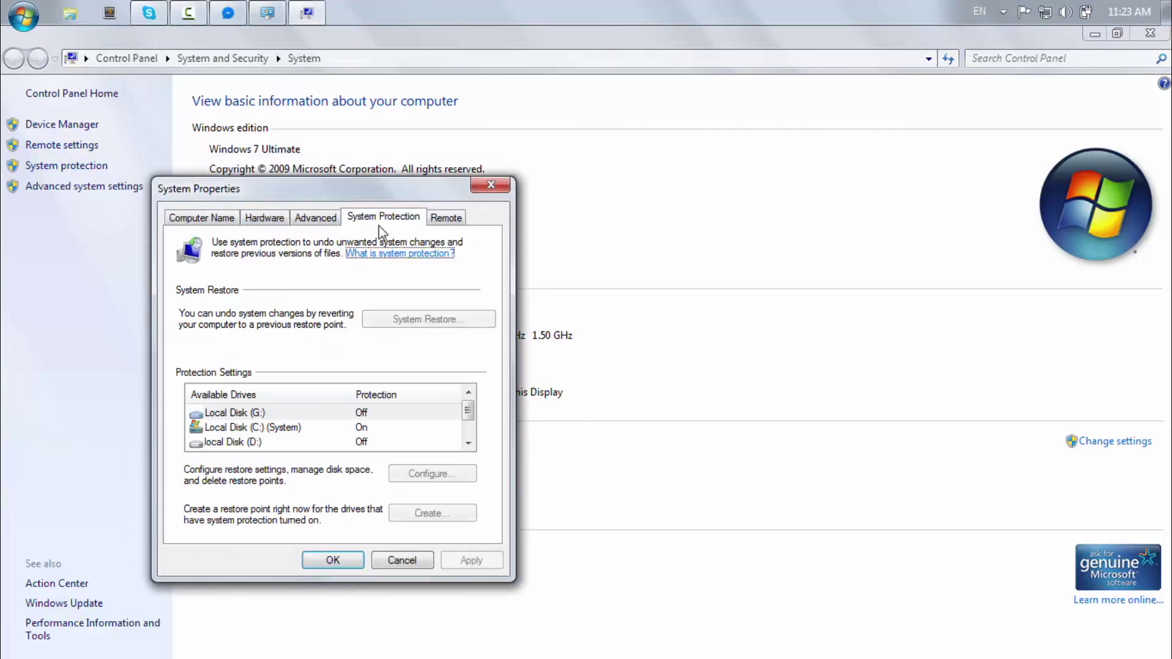
left_click(426, 220)
left_click(224, 220)
left_click(262, 219)
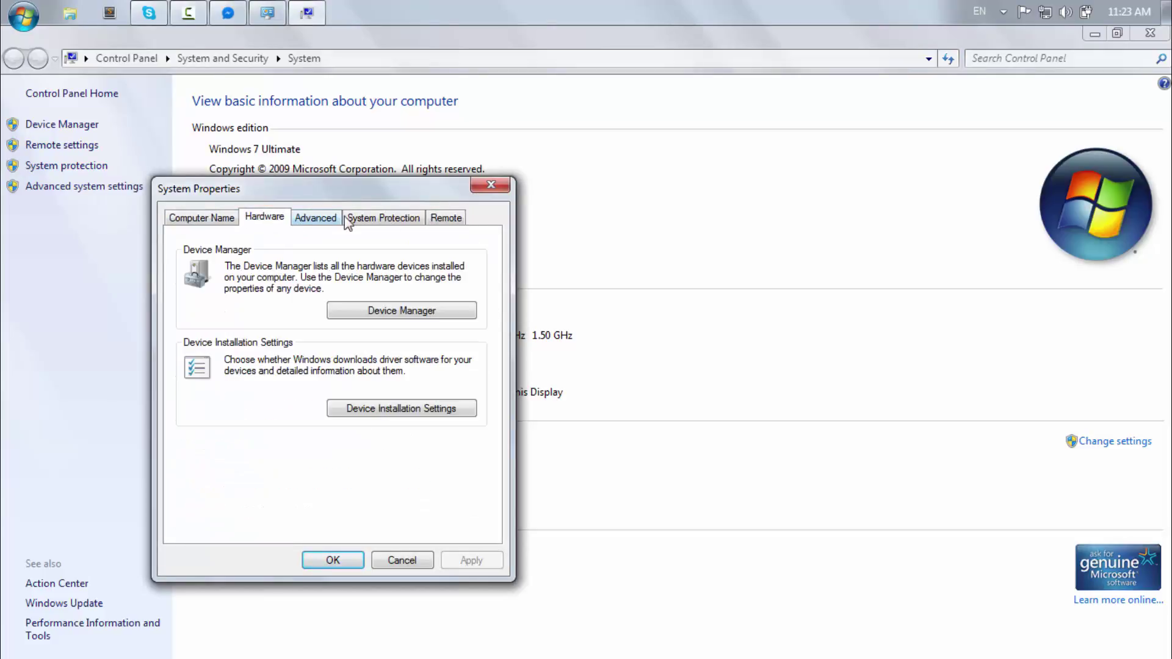
left_click(490, 185)
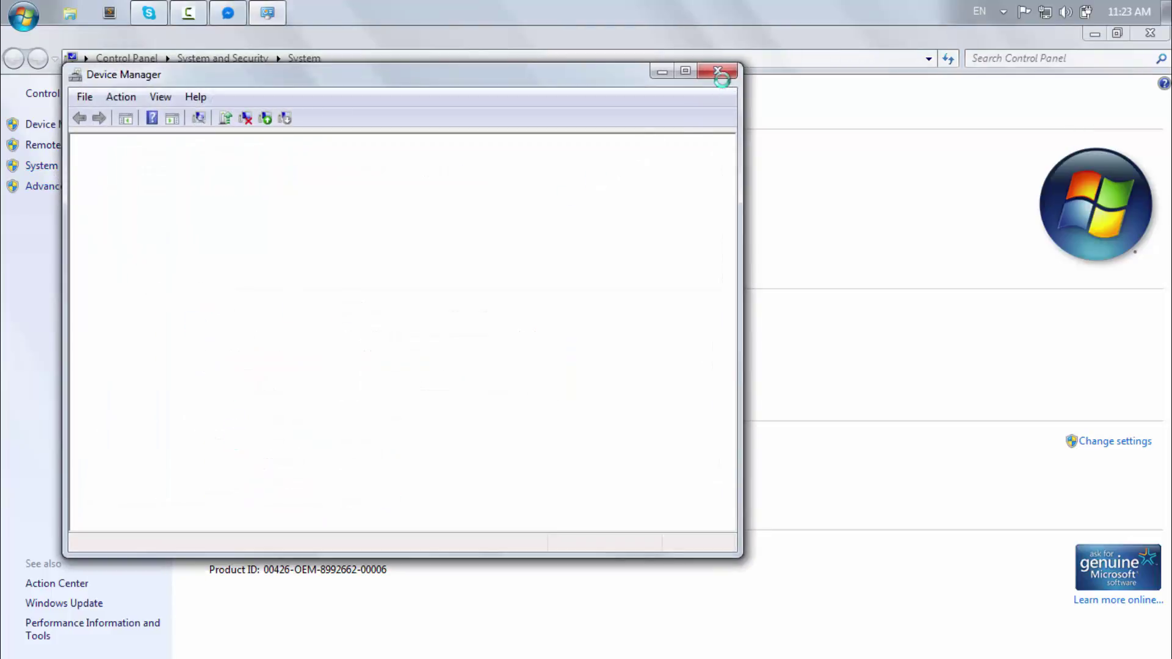
left_click(717, 73)
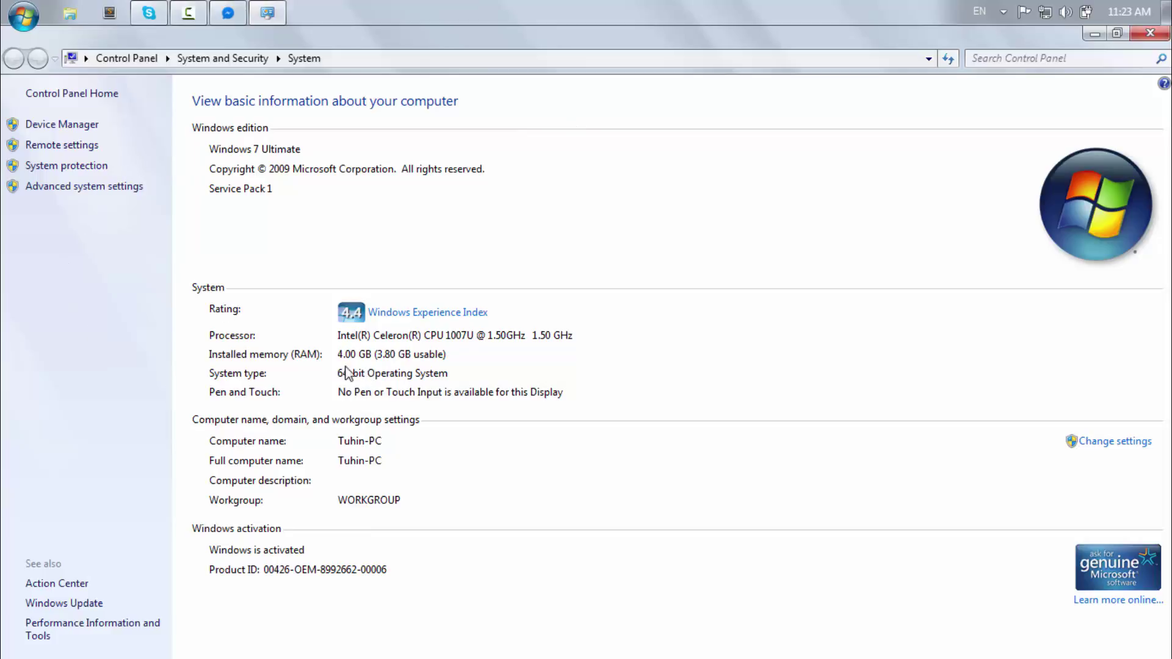
View the visual effects performance options in the advanced system settings, and close both dialogs without changes.
left_click(73, 187)
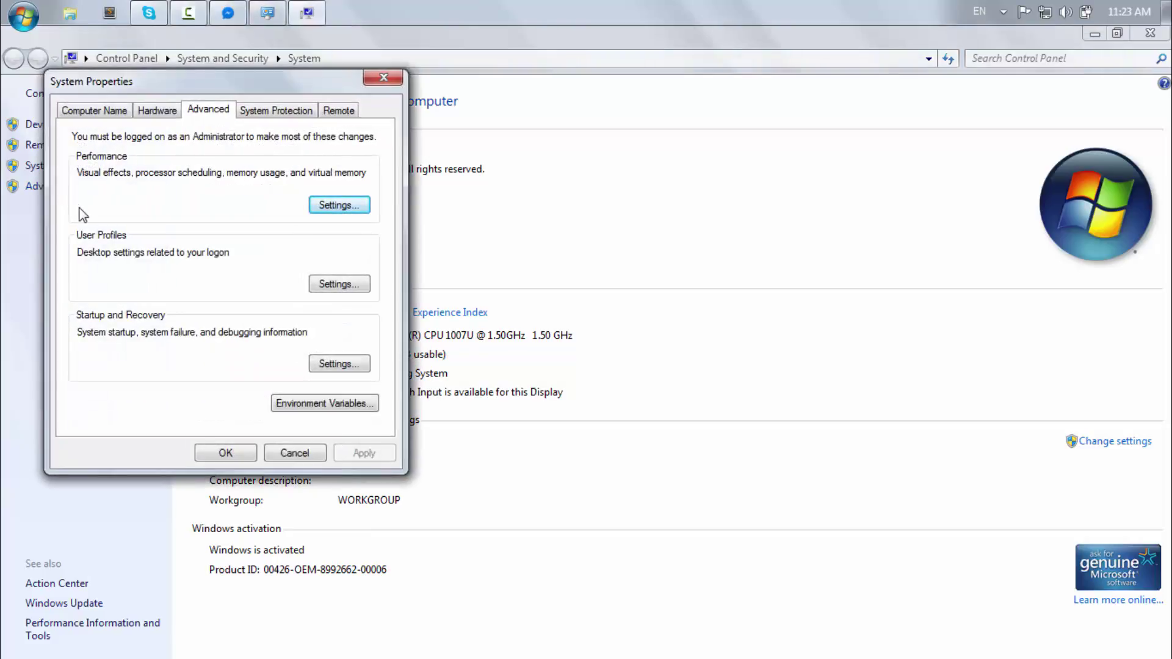
left_click(333, 204)
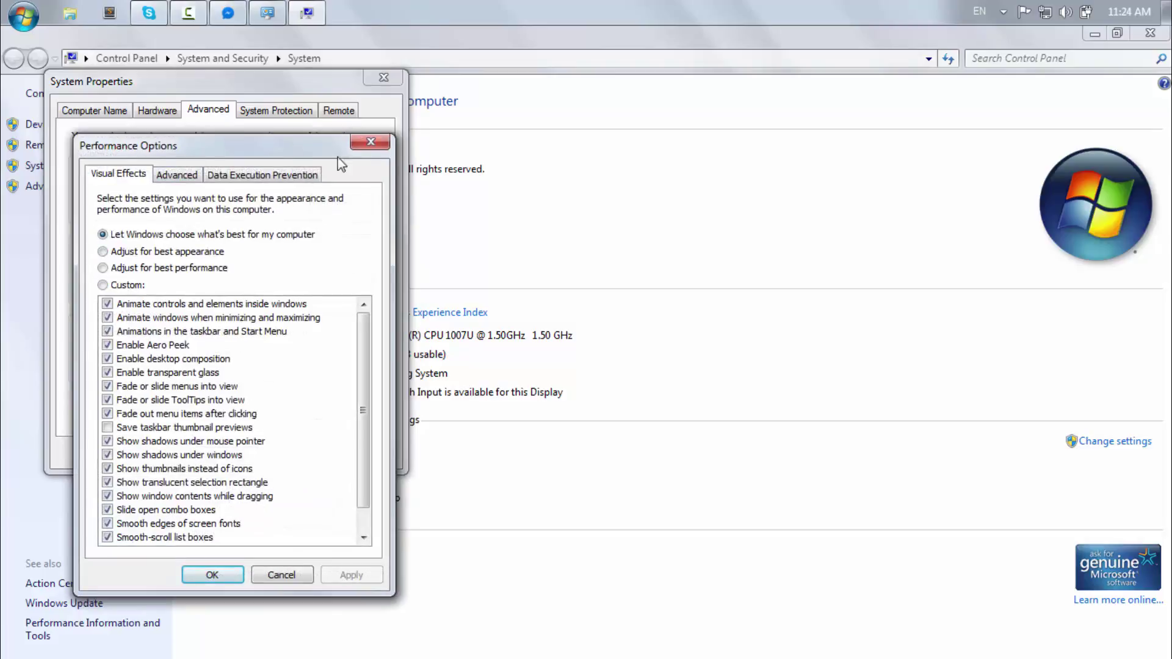
left_click(383, 144)
left_click(384, 78)
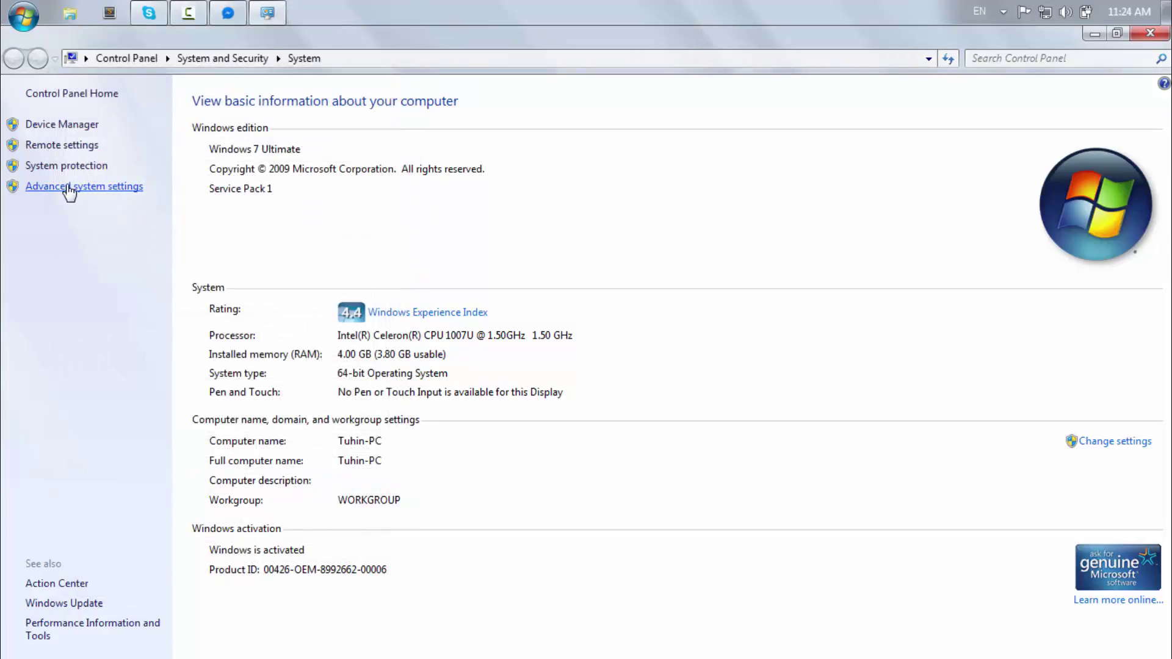
Open the performance options from the advanced system settings.
left_click(69, 190)
left_click(383, 226)
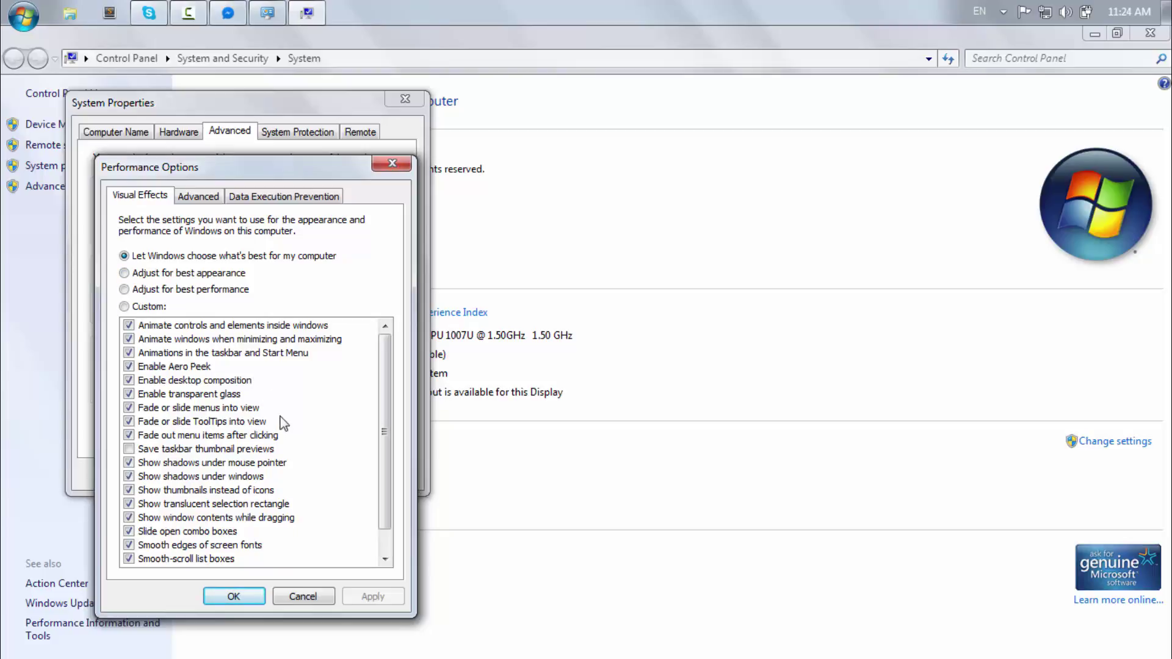
Choose custom visual effects and disable the control, window and taskbar animations, Aero Peek, and the fade-out of menu items after clicking.
left_click(125, 306)
left_click(129, 326)
left_click(129, 327)
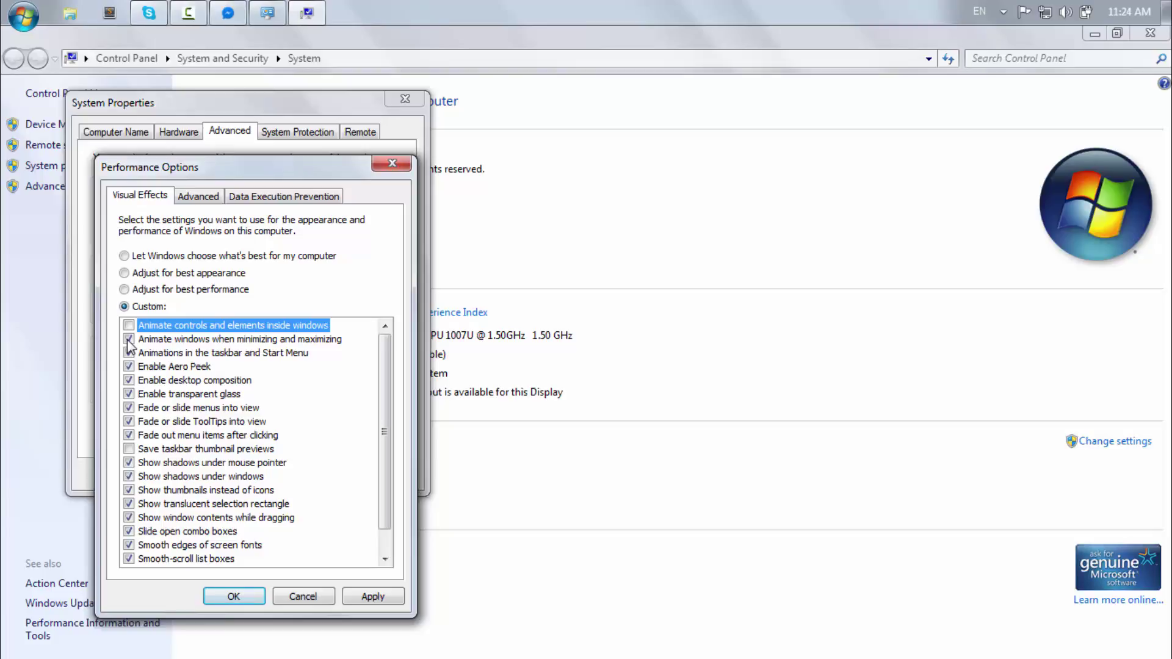
left_click(129, 339)
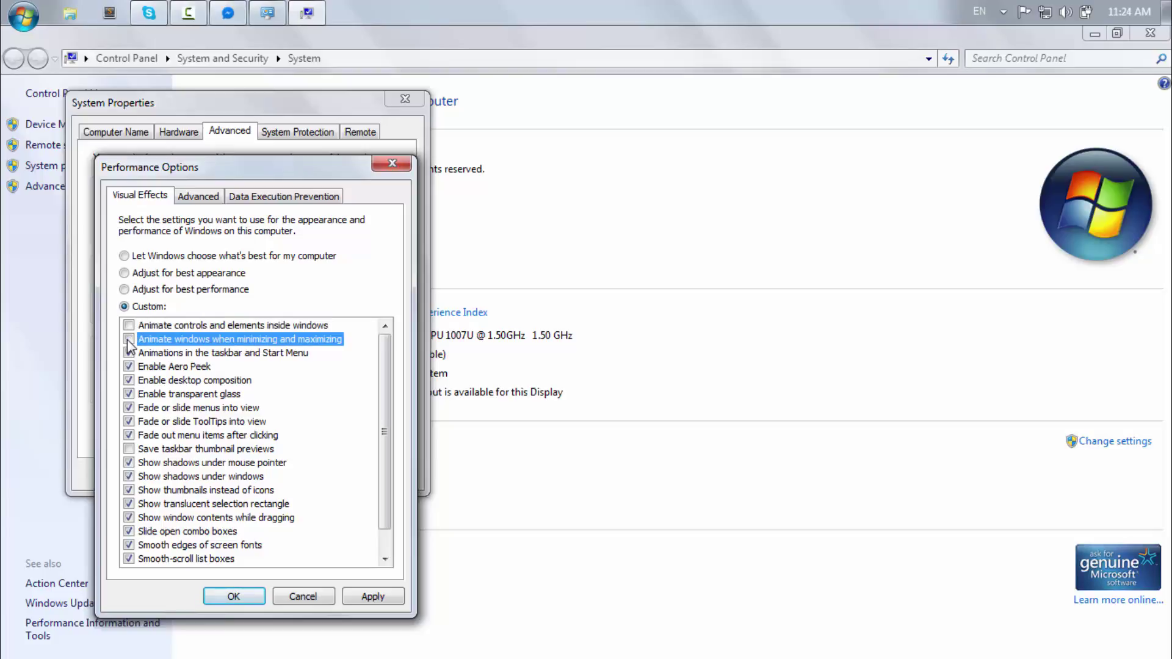
left_click(128, 353)
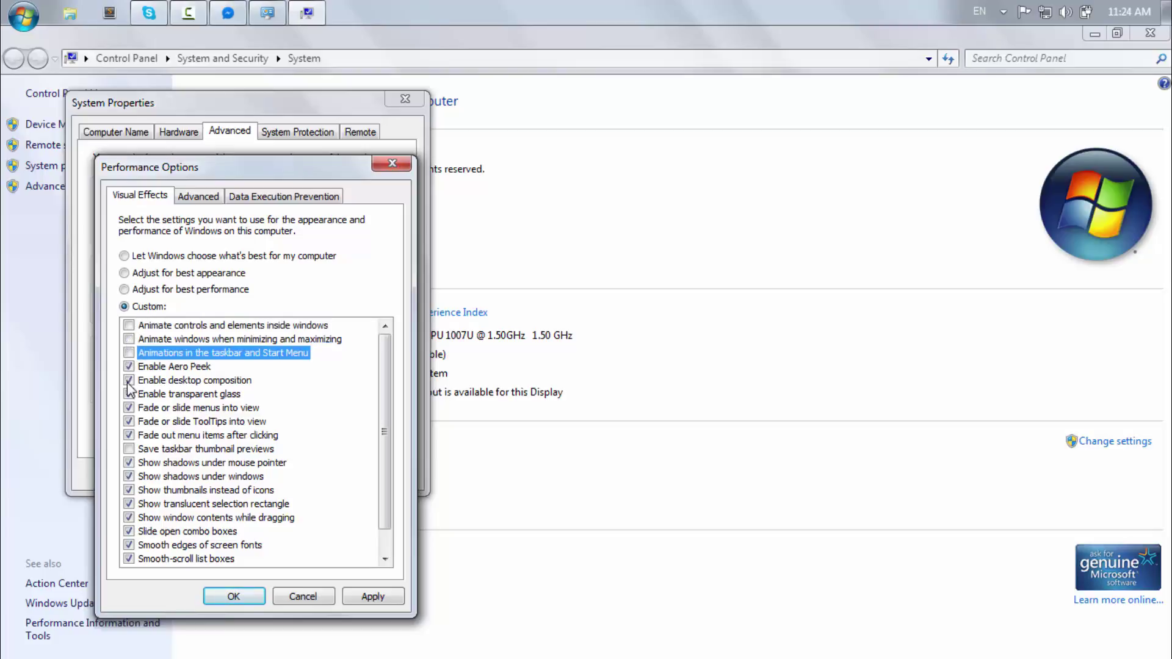
left_click(129, 380)
left_click(129, 366)
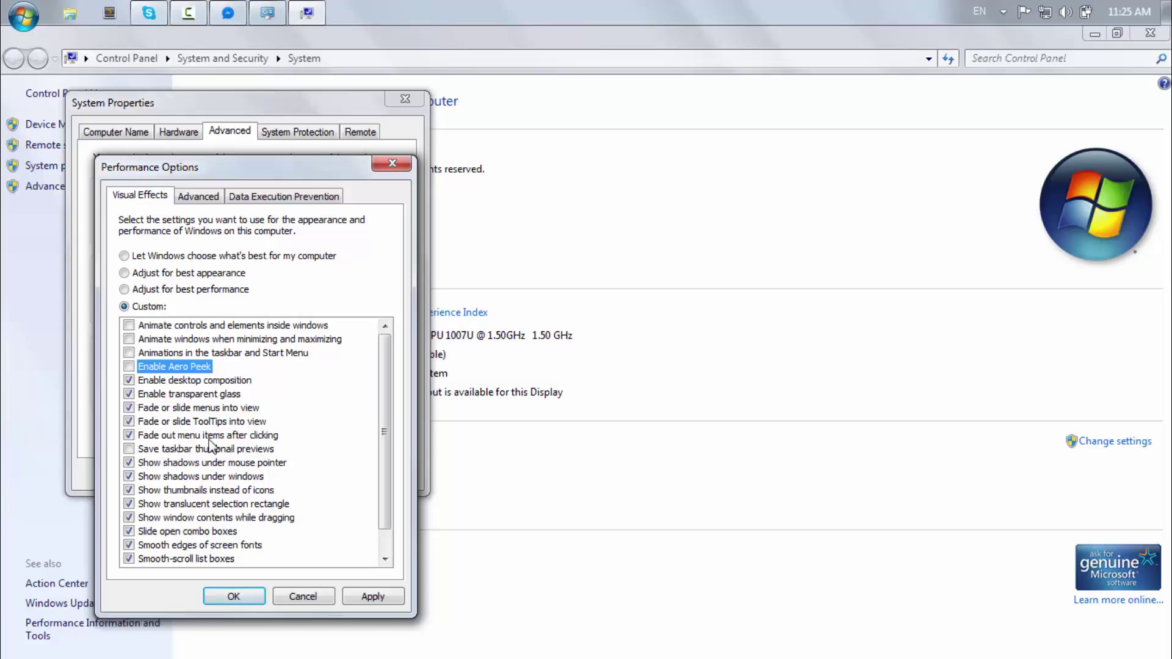
left_click(130, 436)
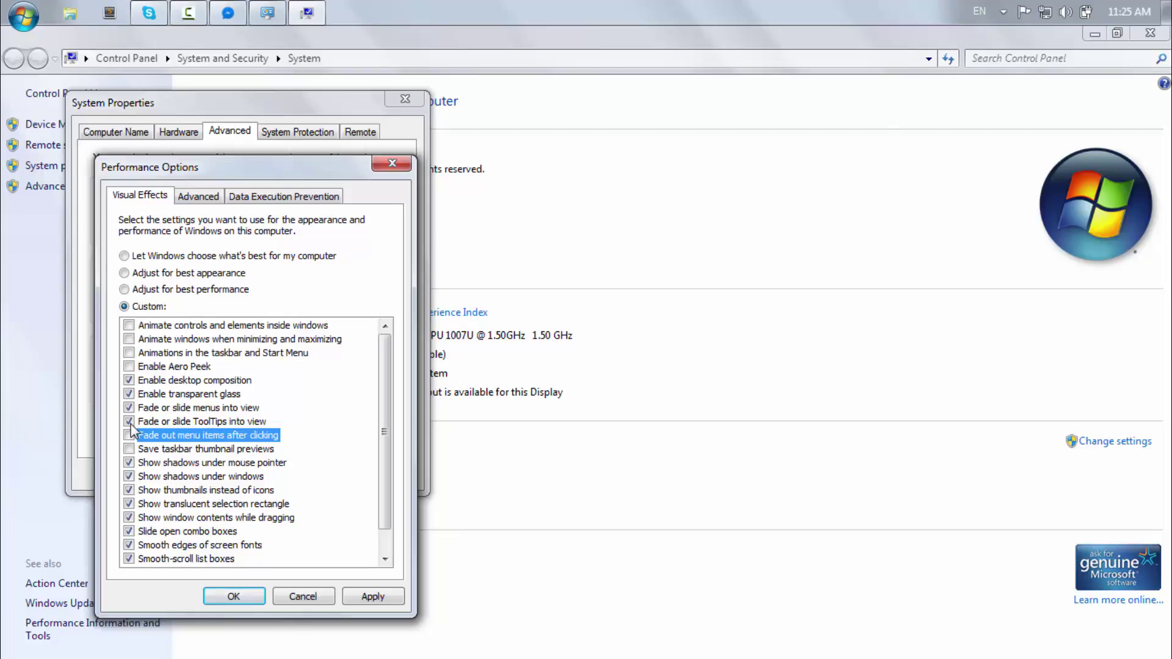
scroll(141, 431, "down", 1)
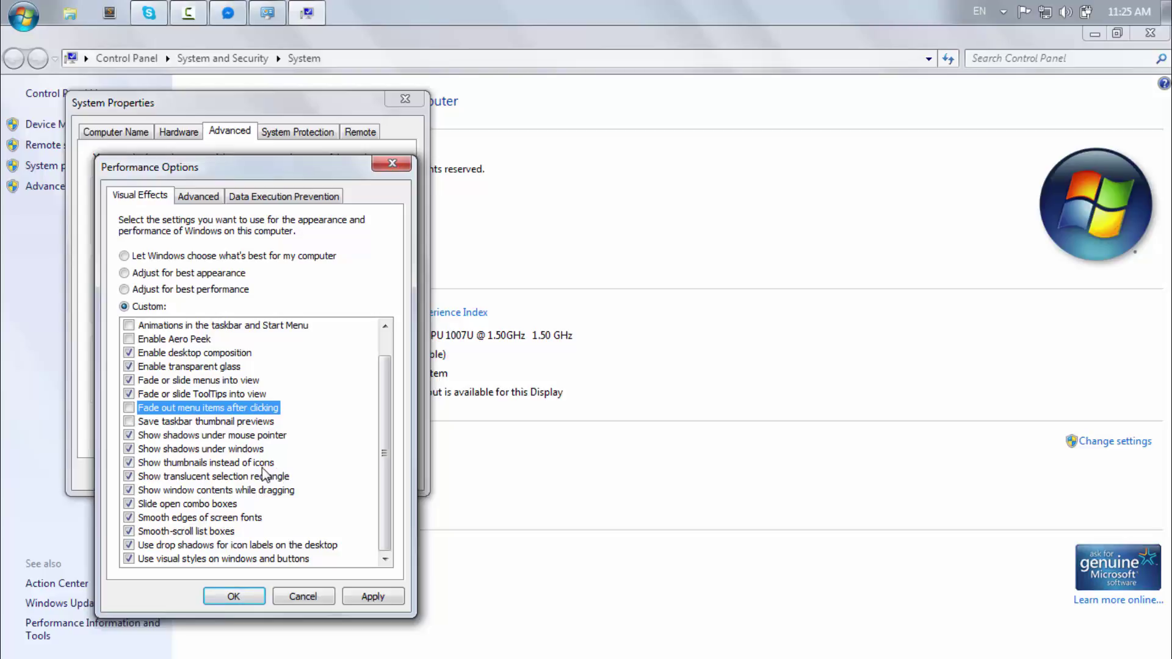
scroll(220, 413, "up", 1)
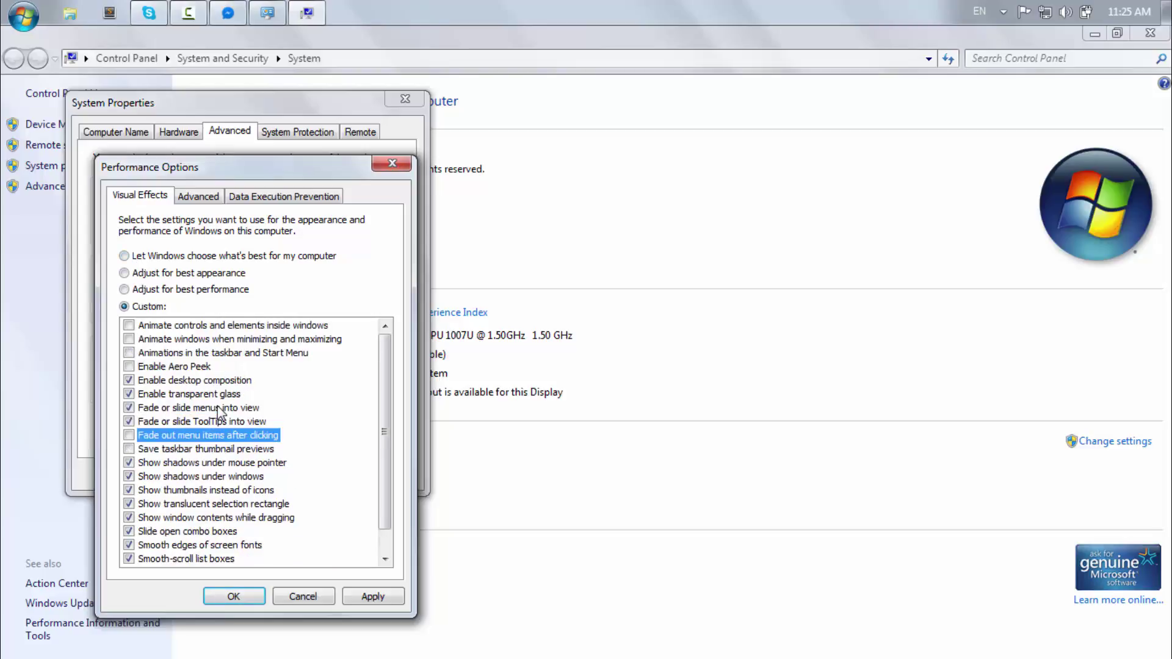
Apply the visual effects option "Let Windows choose what's best for my computer" and accept both the performance and system dialogs.
left_click(124, 257)
left_click(380, 598)
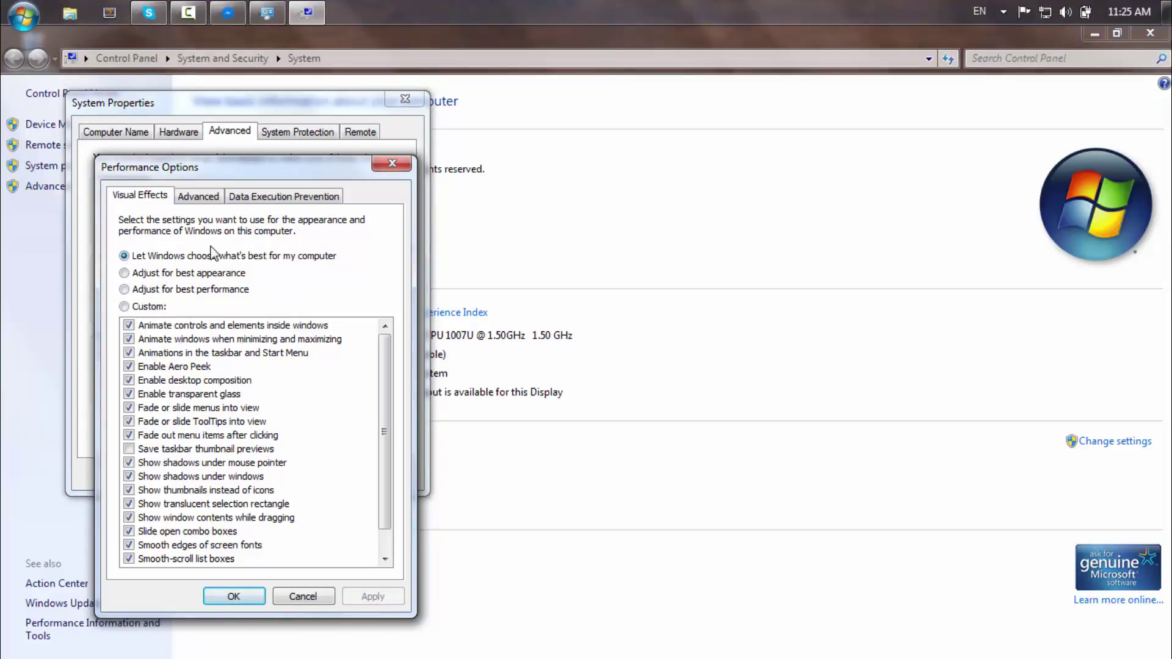
left_click(243, 601)
left_click(247, 477)
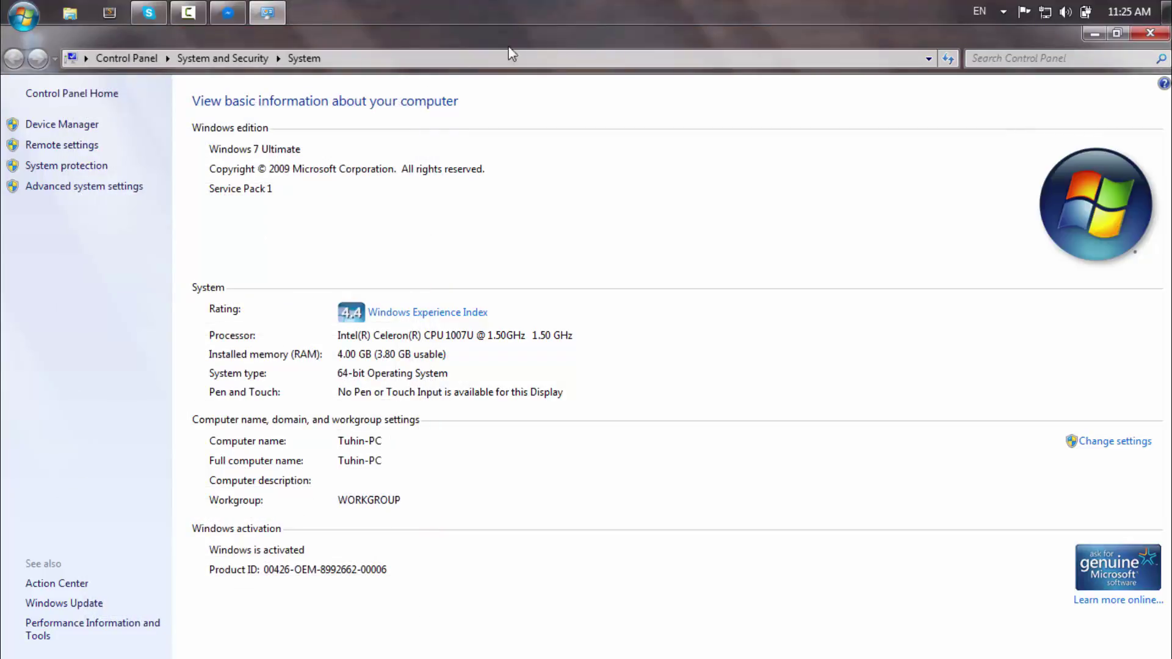
Close the System window and refresh the desktop.
left_click(1150, 32)
right_click(342, 160)
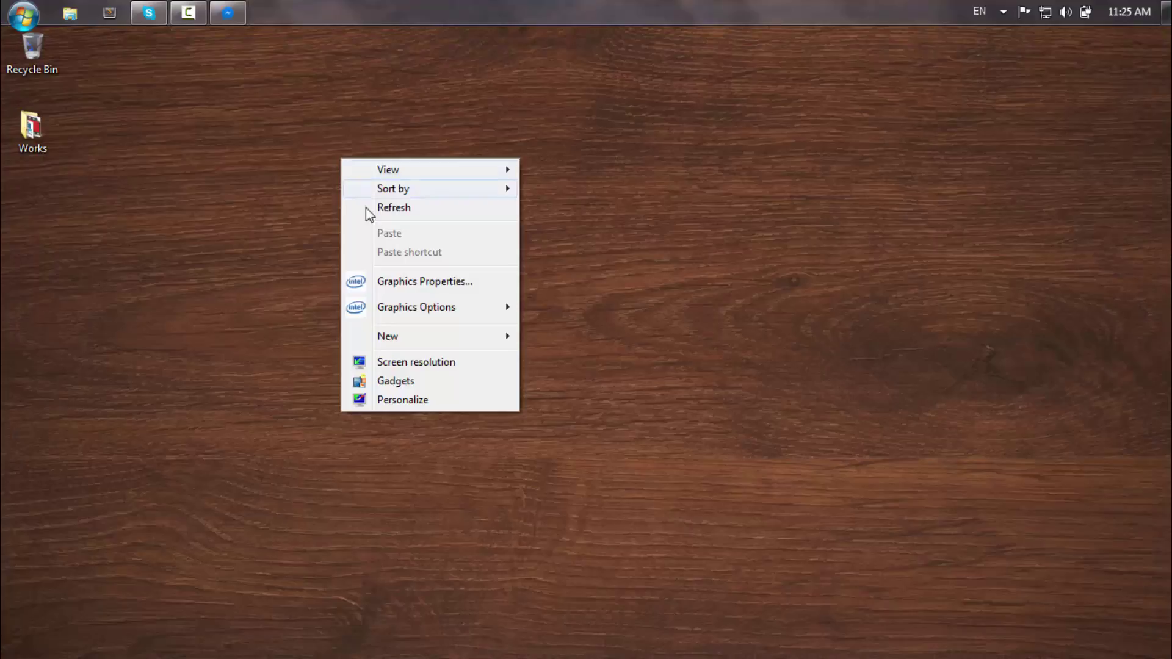
left_click(384, 208)
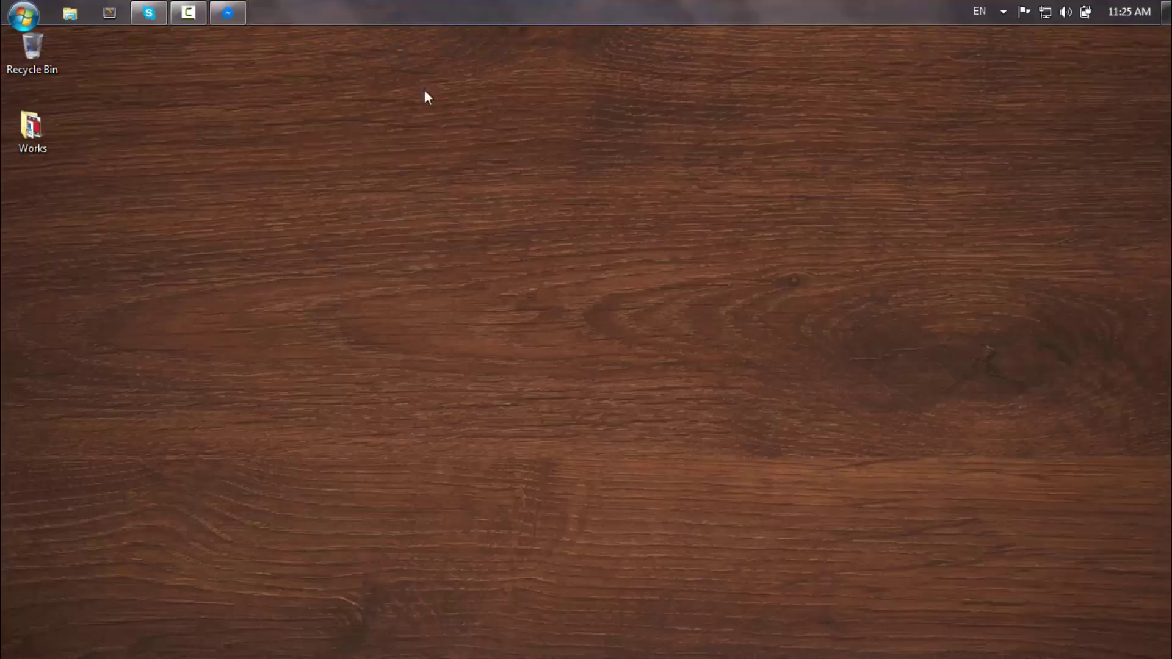
right_click(508, 14)
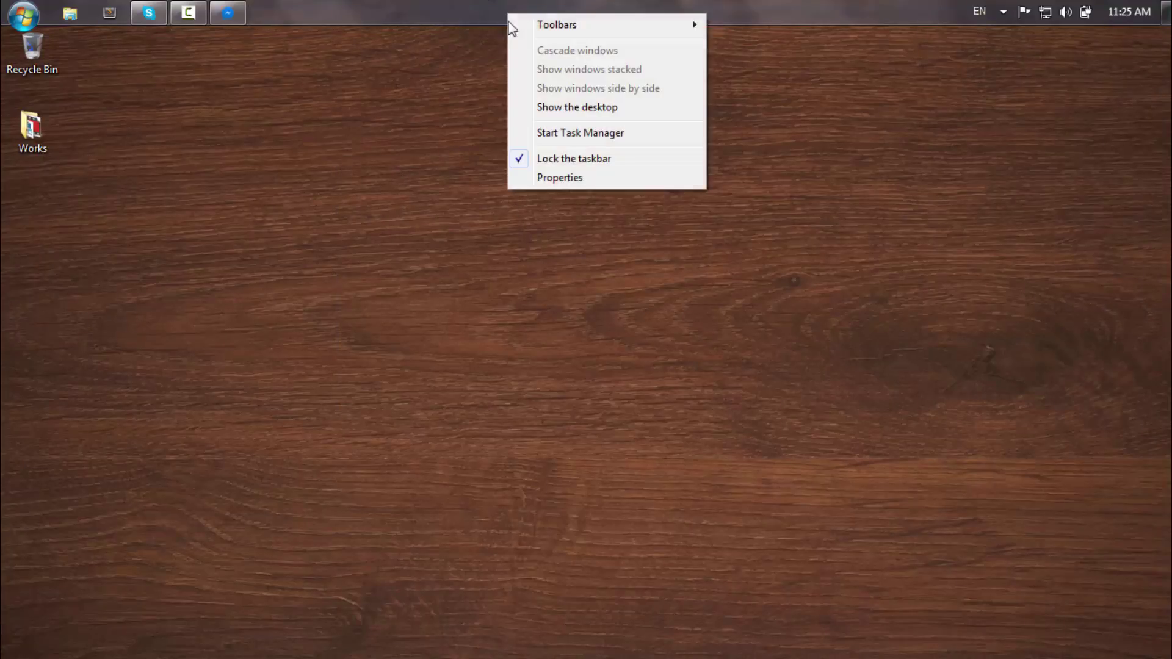
left_click(337, 113)
Lower the window color intensity to its minimum in the personalization settings, save the change and close the window.
right_click(337, 112)
left_click(453, 355)
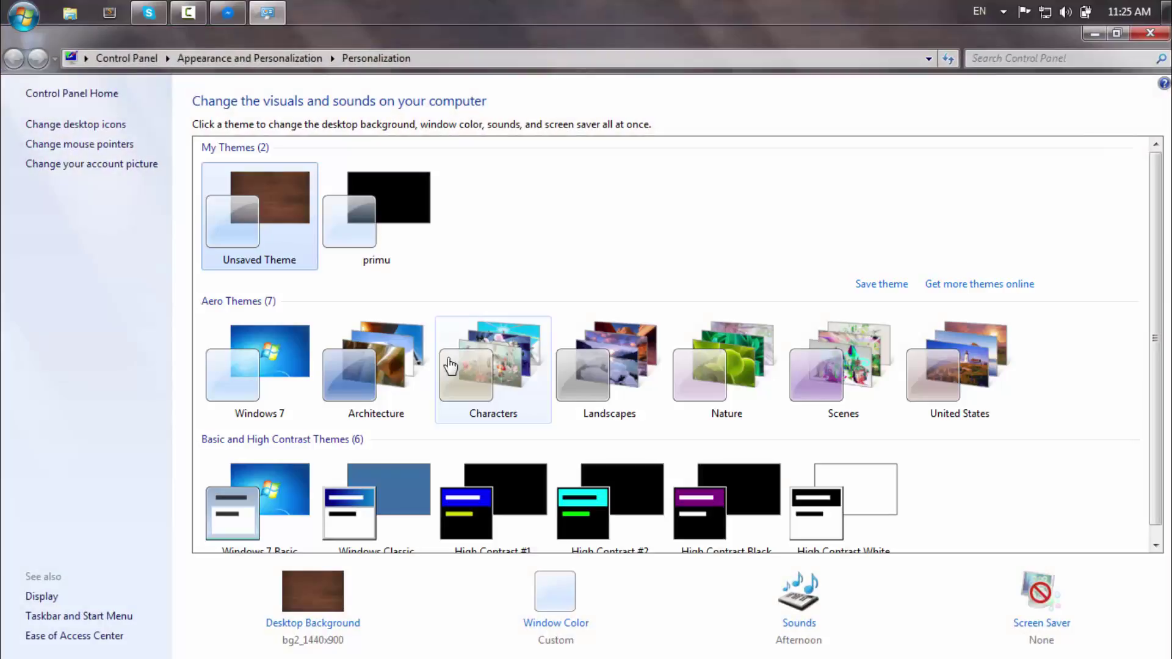
left_click(577, 624)
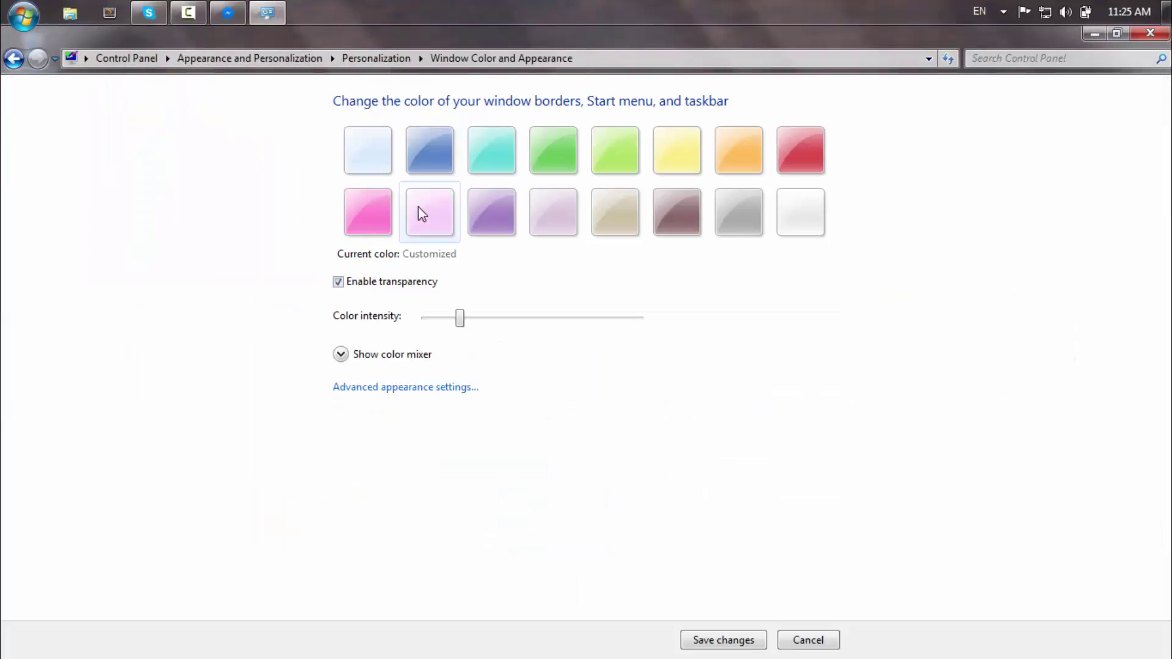
left_click_drag(462, 324, 624, 321)
left_click(439, 319)
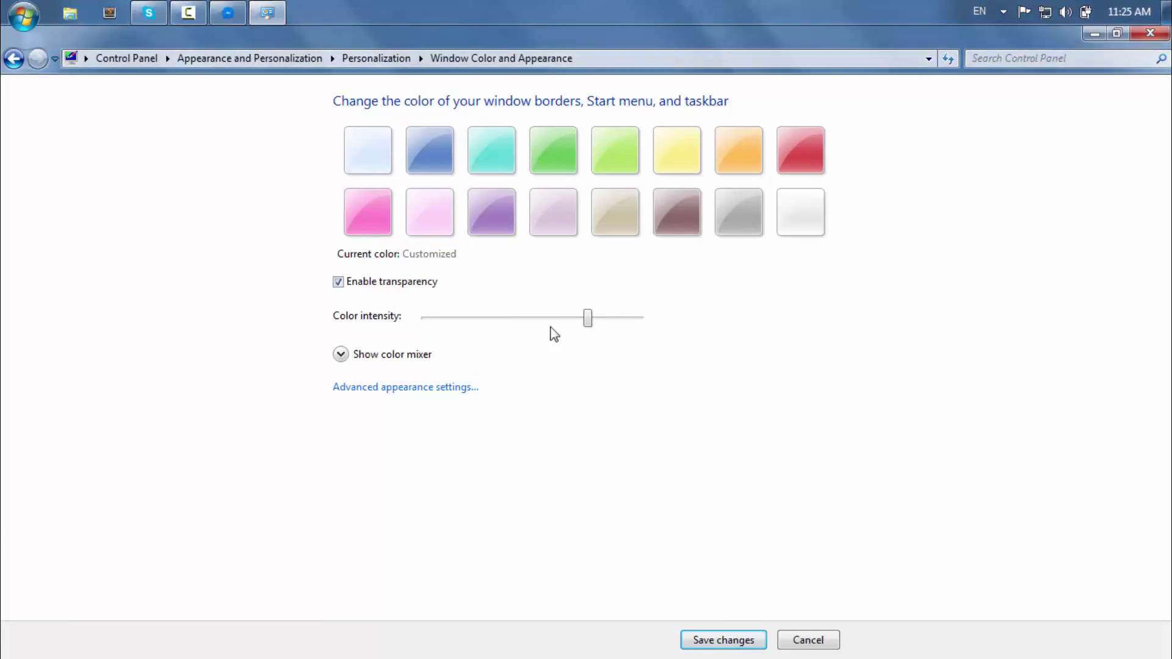
left_click_drag(581, 324, 393, 331)
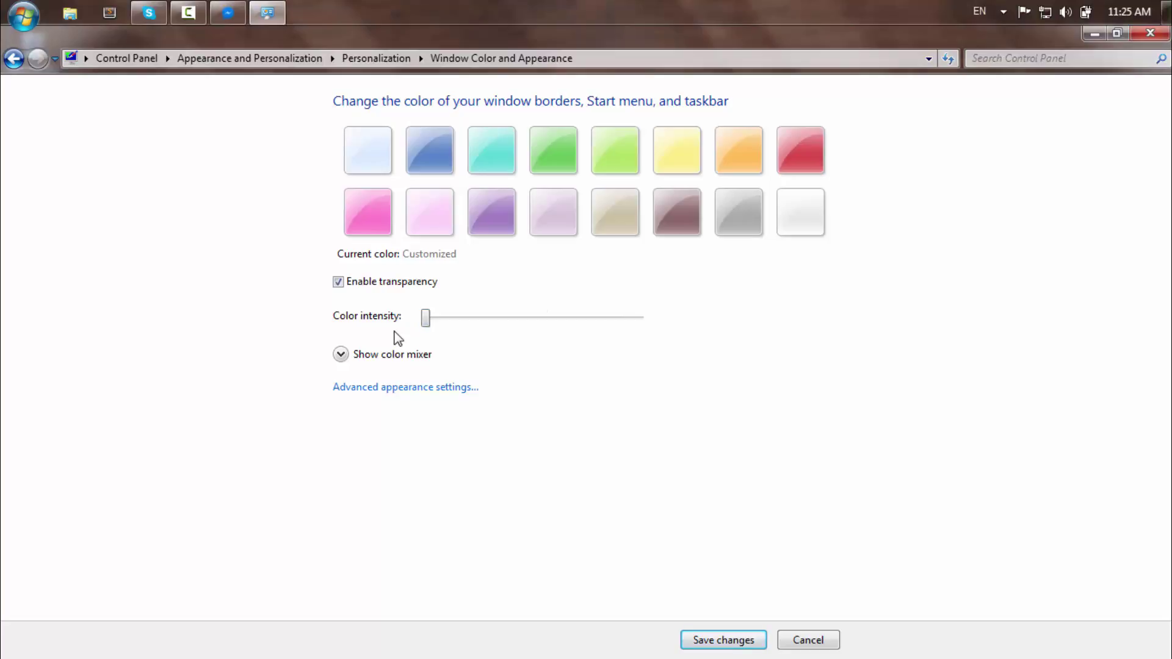
left_click(693, 640)
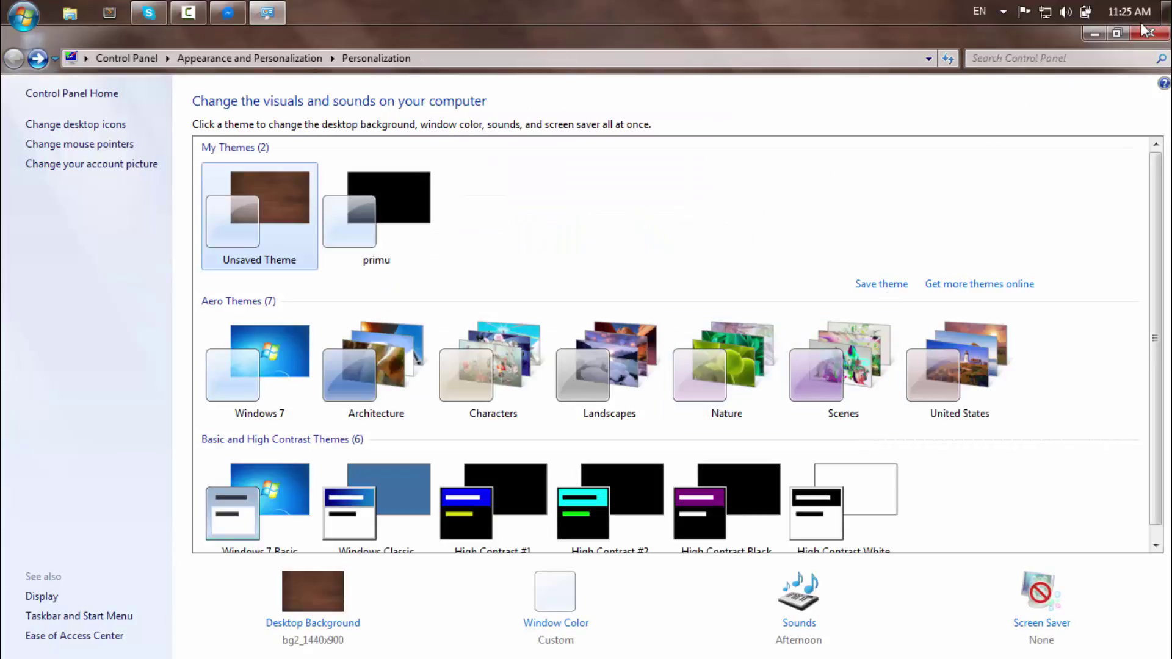
left_click(1146, 31)
Refresh the desktop three times.
right_click(400, 115)
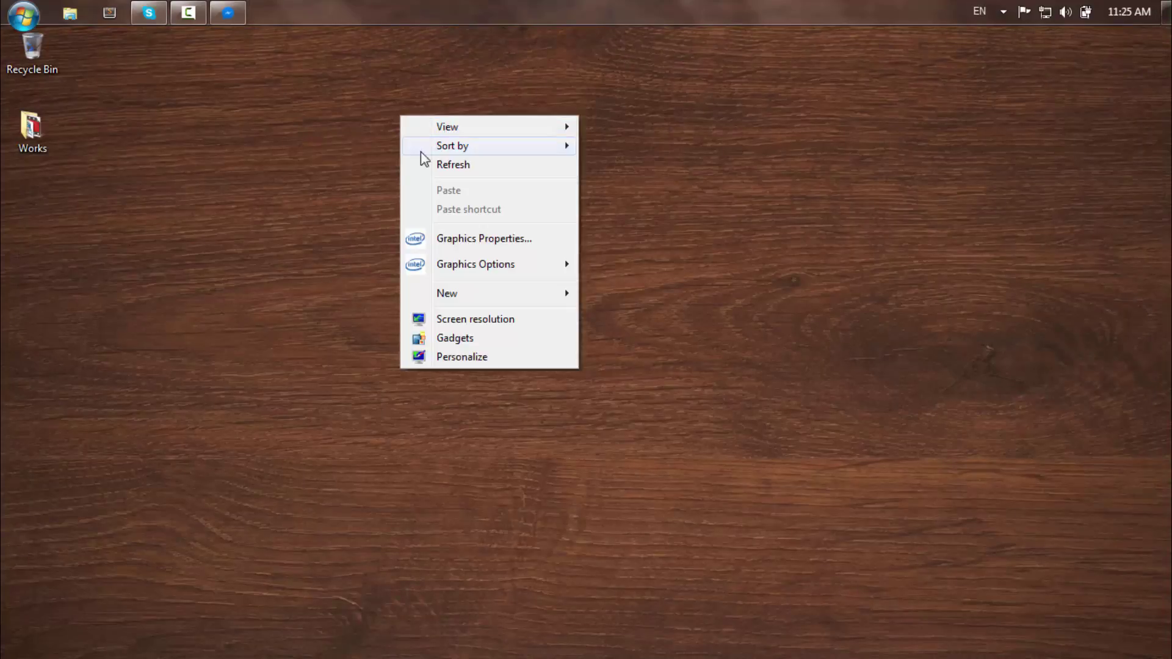
left_click(434, 171)
right_click(432, 169)
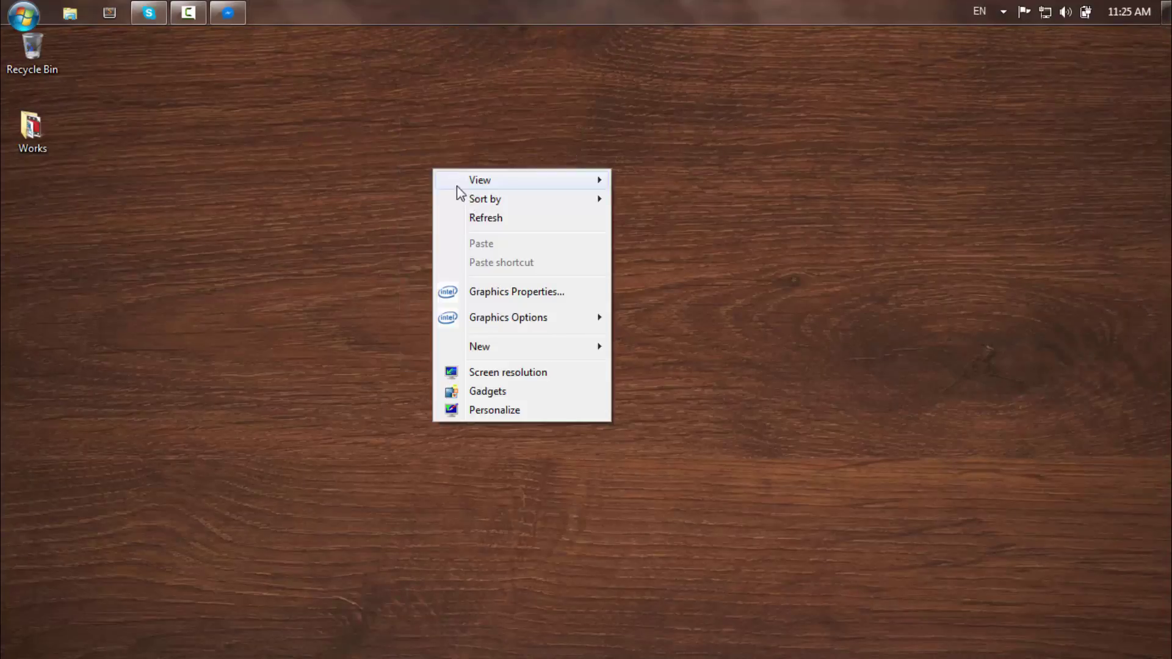
left_click(496, 221)
right_click(467, 128)
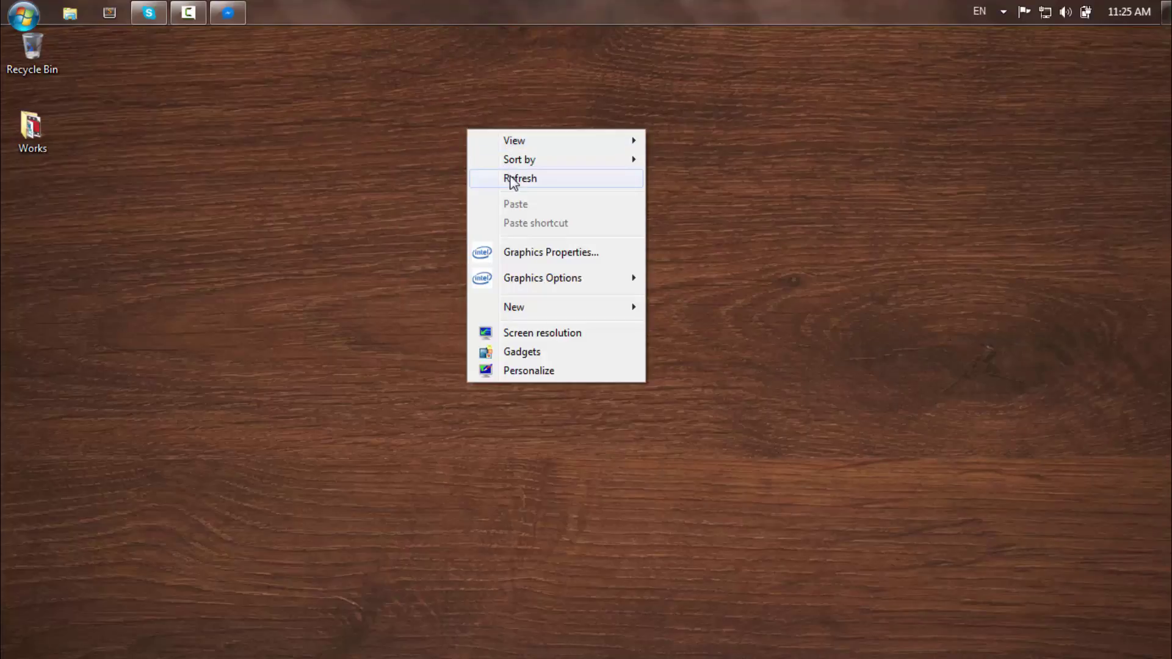
left_click(512, 179)
View the Start menu, dismiss it and refresh the desktop once more.
left_click(23, 14)
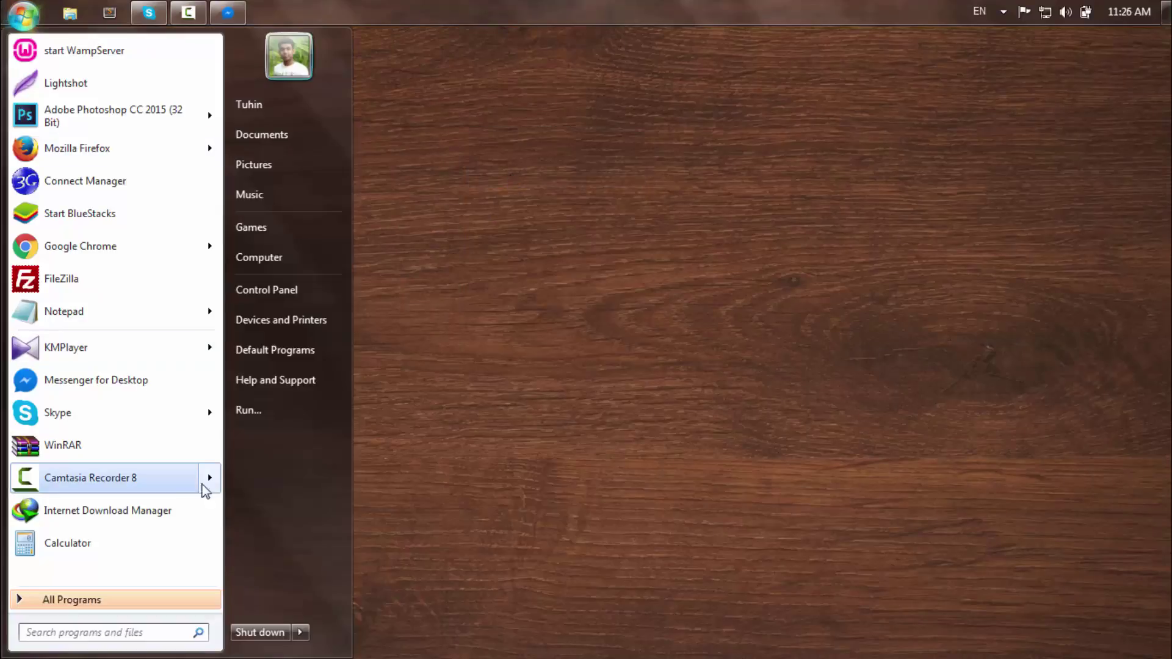
left_click(580, 109)
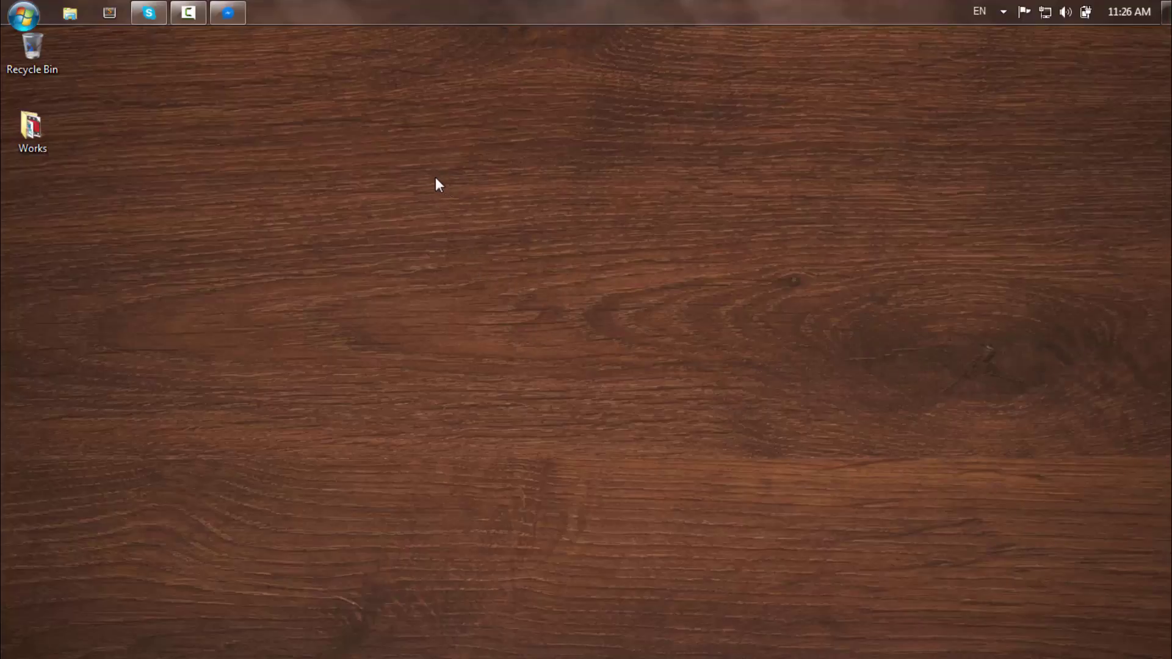
right_click(366, 88)
left_click(445, 134)
Open the Windows Temp folder through Run with "temp" and delete everything in it.
key("super+r")
type("tem")
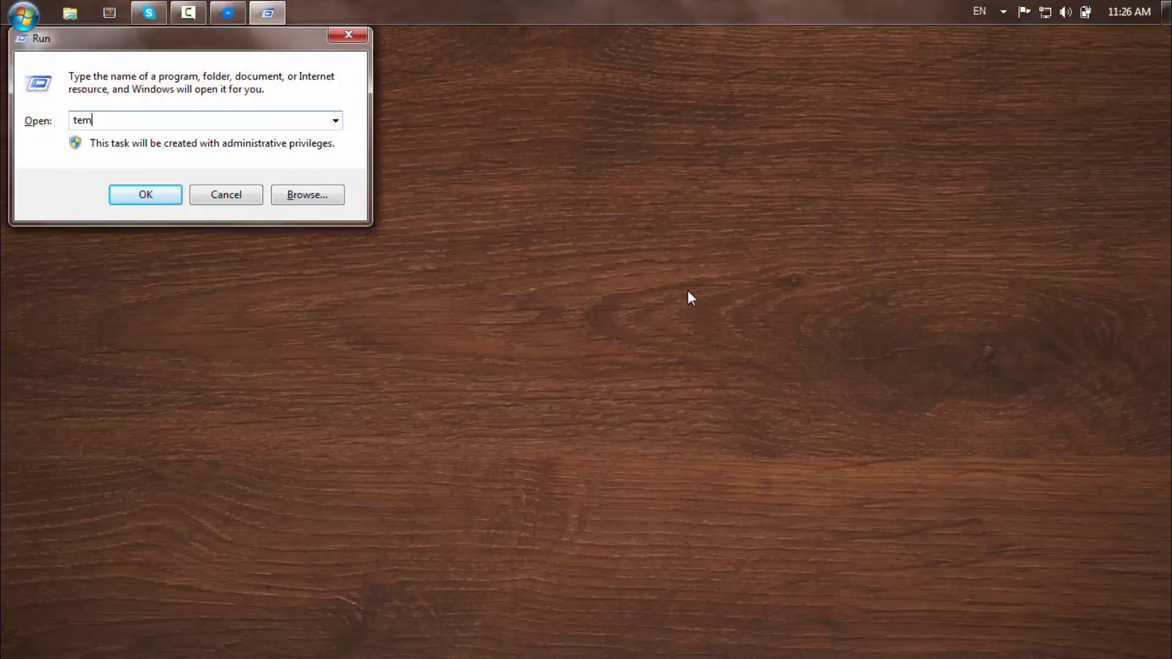
key("Return")
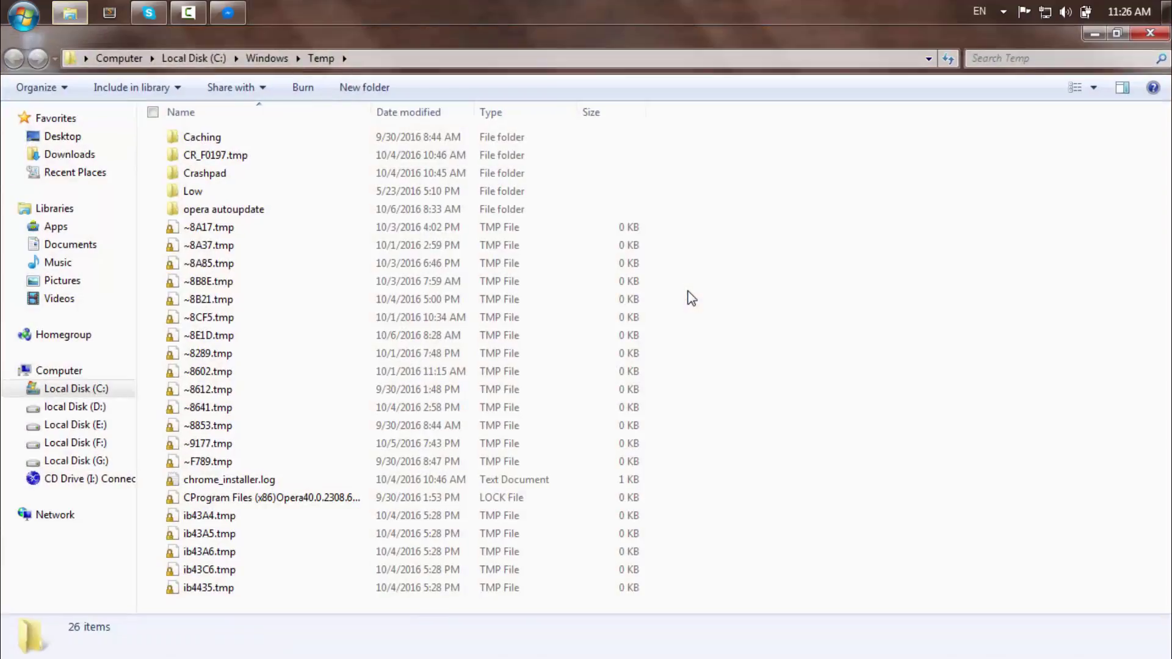
key("ctrl+a")
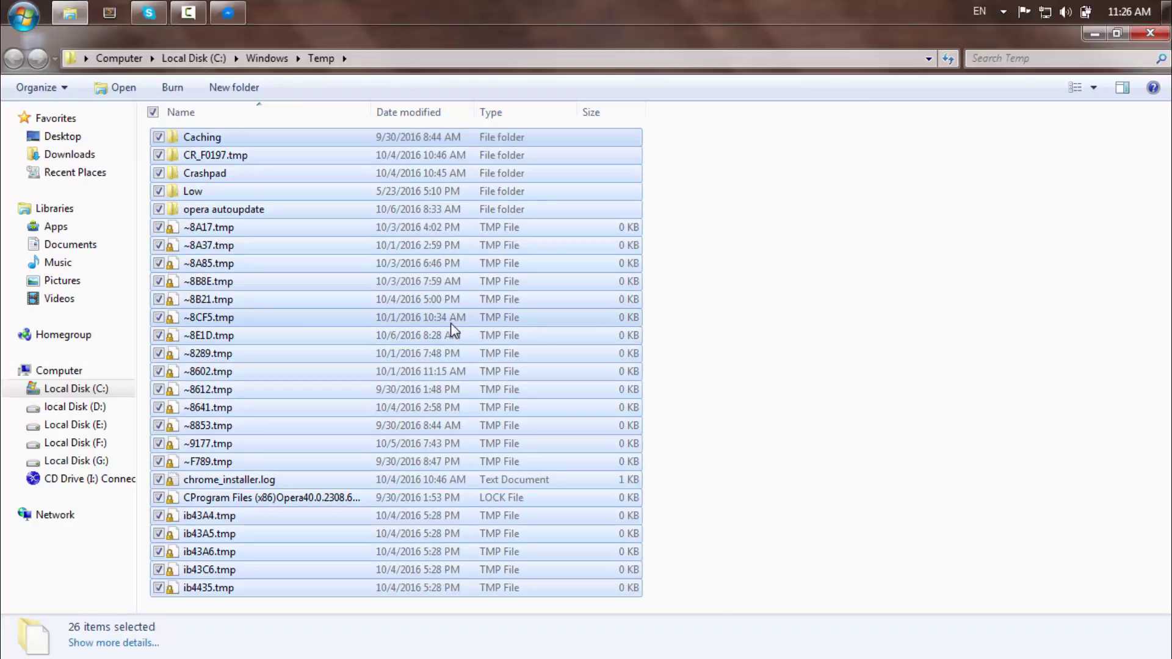
key("Delete")
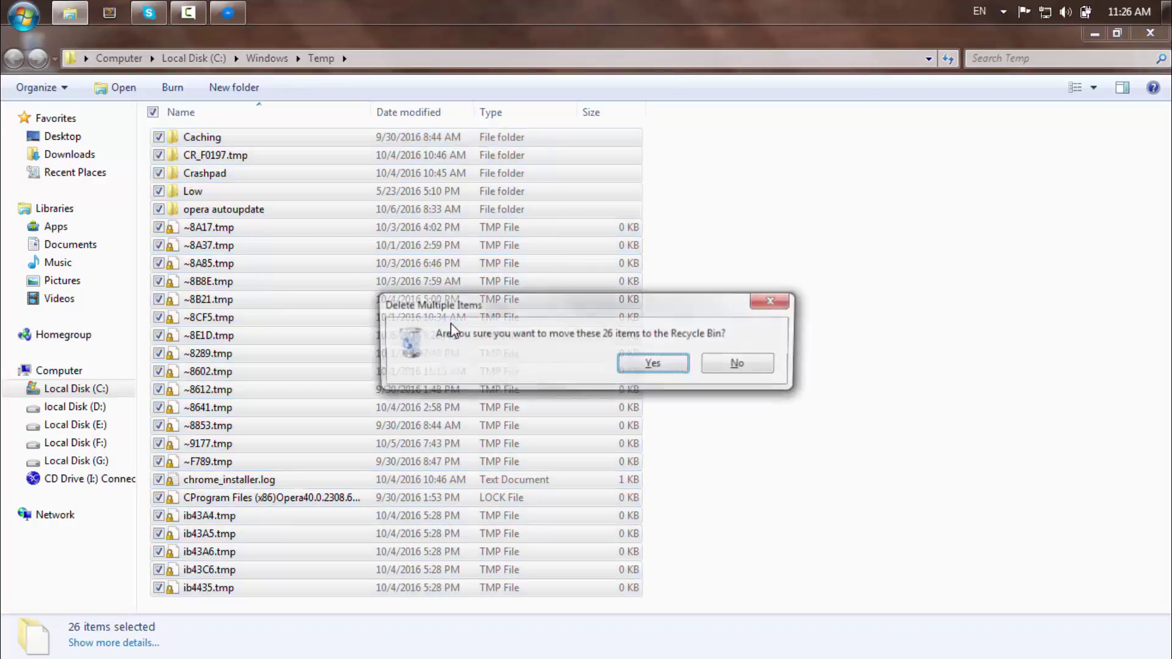
key("Return")
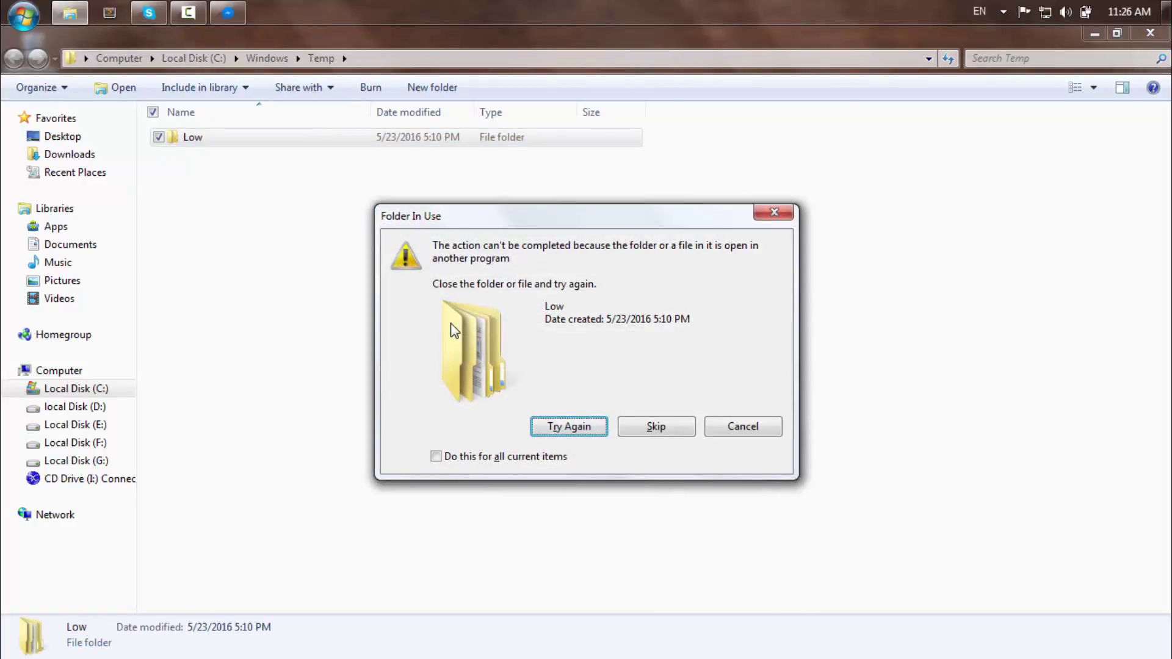
Skip the in-use Low folder, applying the choice to all current items, and close the Temp folder window.
key("Tab")
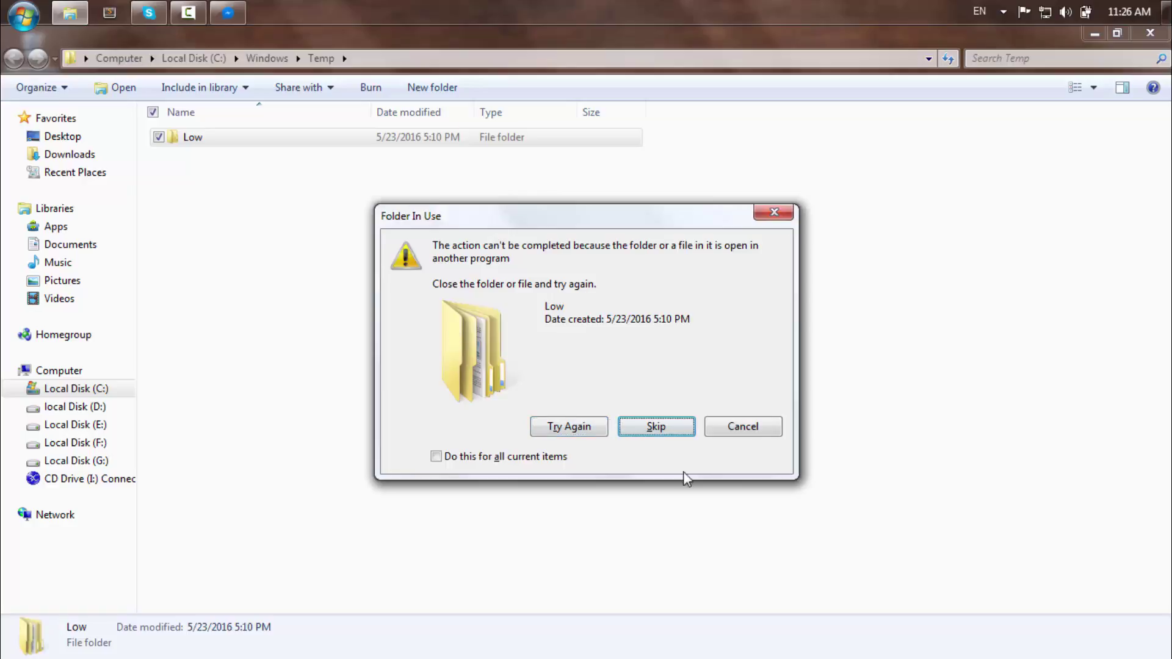
left_click(434, 458)
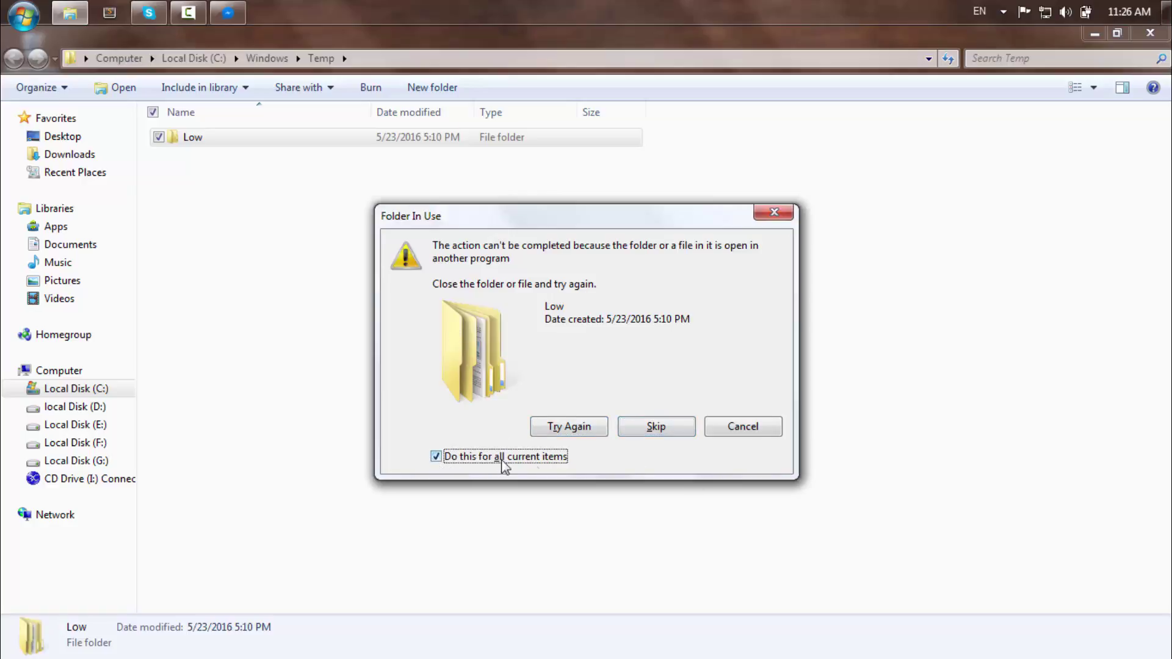
left_click(656, 428)
left_click(1160, 37)
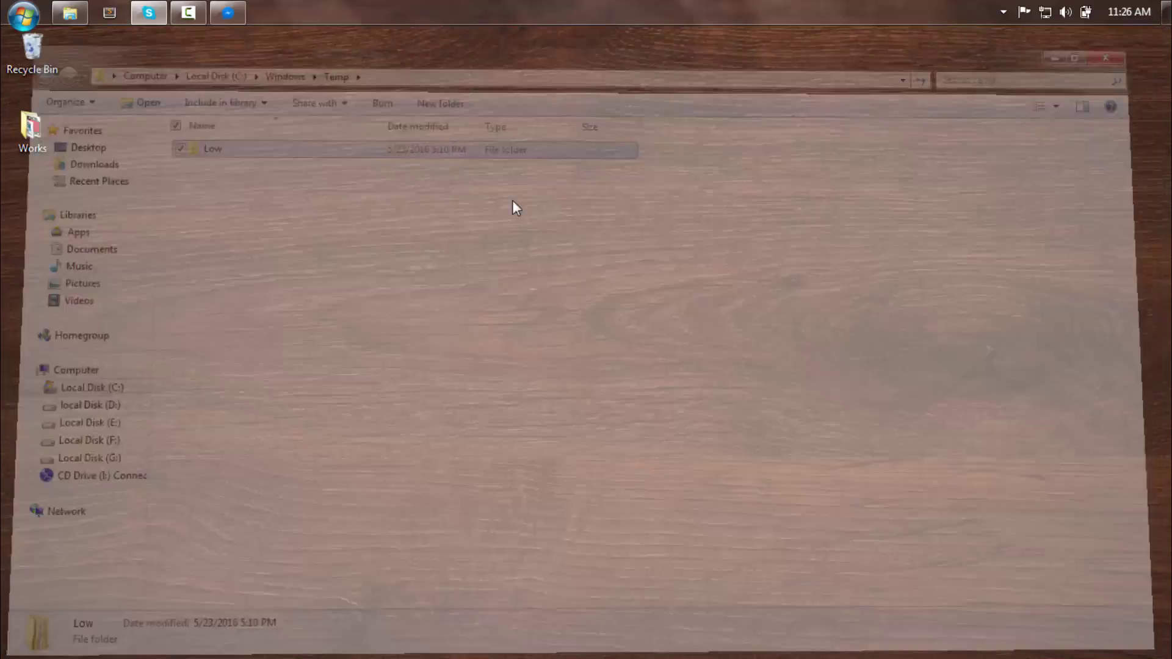
Open the Recent folder through Run with "recent" and delete all its shortcuts.
key("super+r")
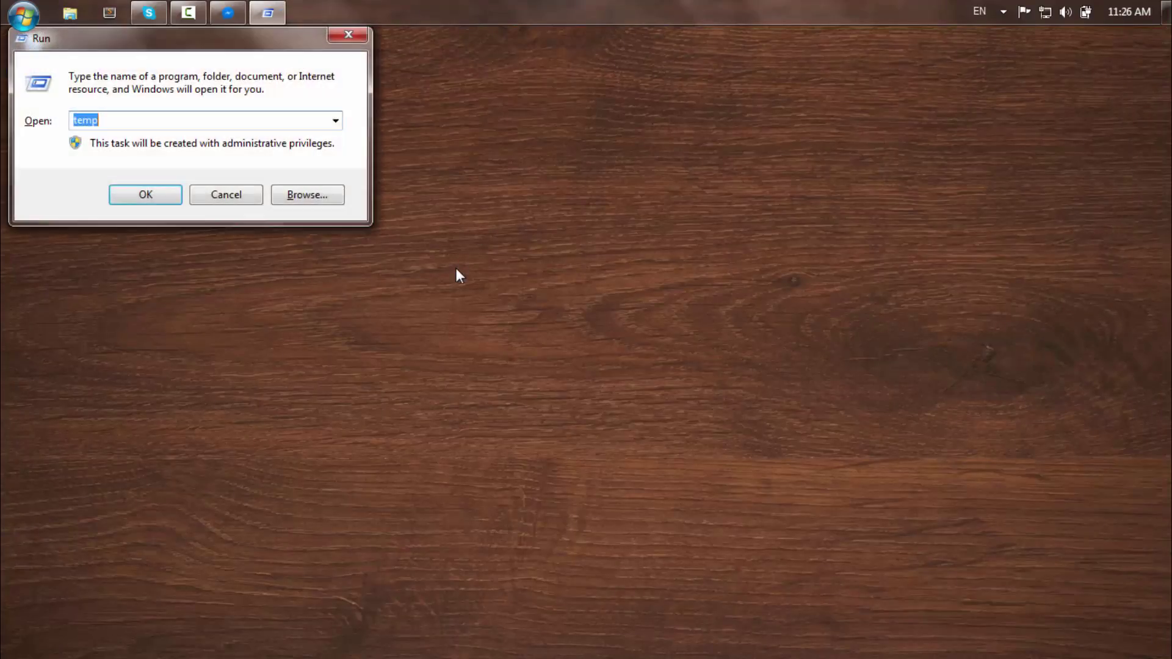
type("recewm")
key("Return")
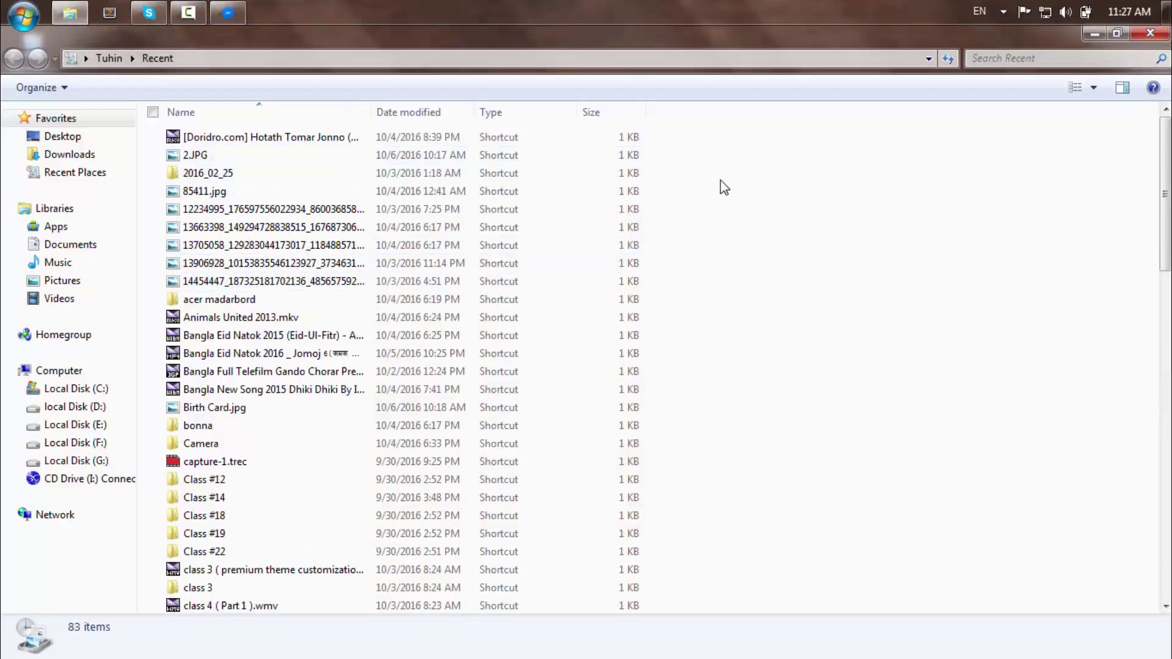
scroll(525, 267, "down", 15)
scroll(526, 267, "down", 4)
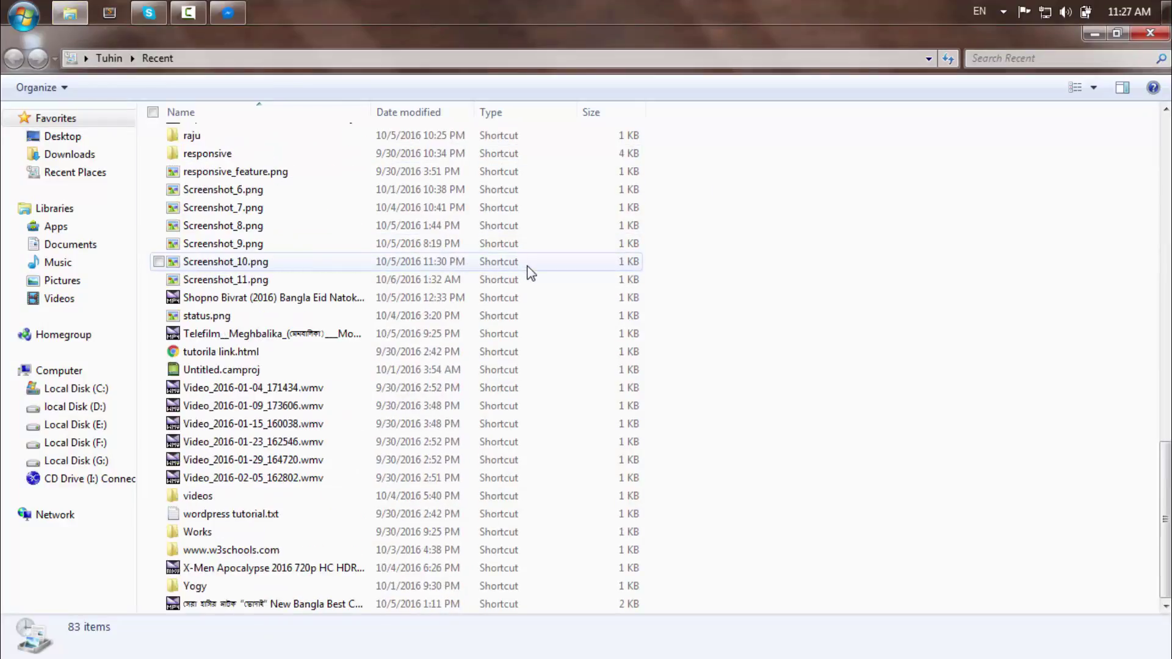
key("ctrl+a")
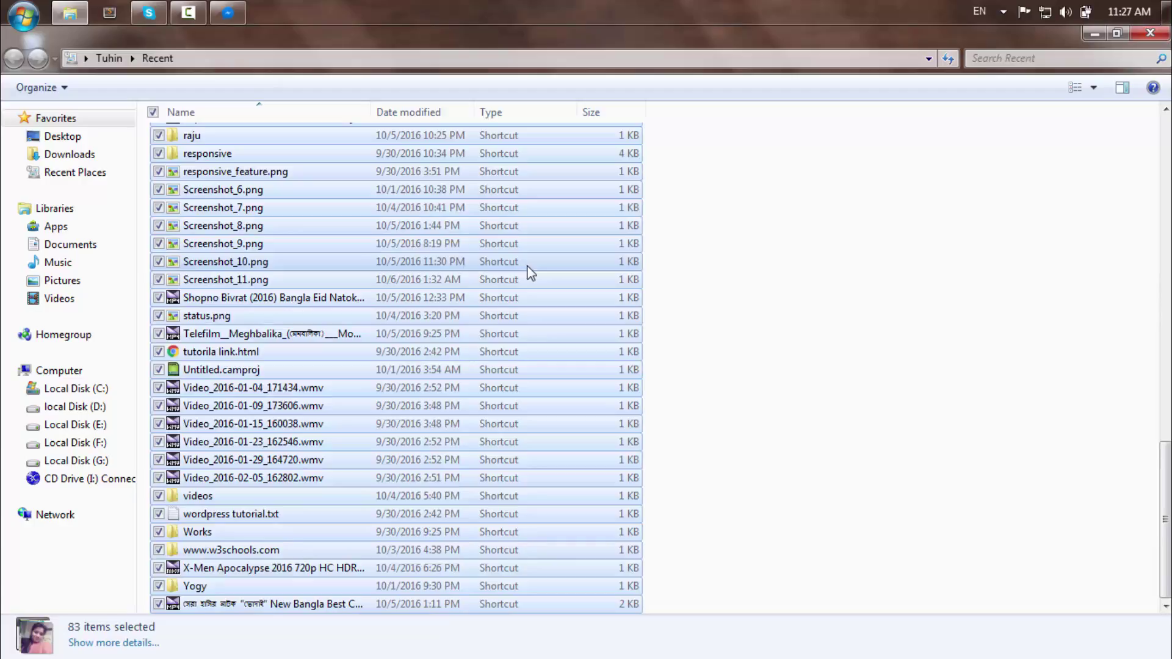
key("Delete")
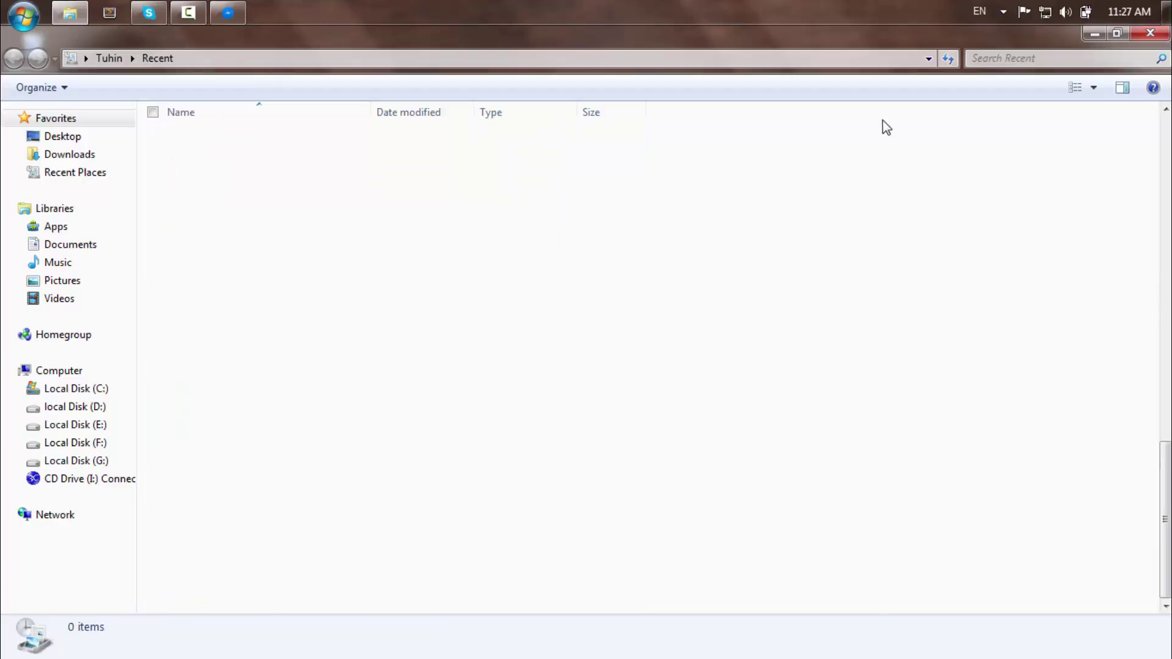
Close the Recent folder window and refresh the desktop.
left_click(1150, 32)
right_click(326, 126)
left_click(397, 175)
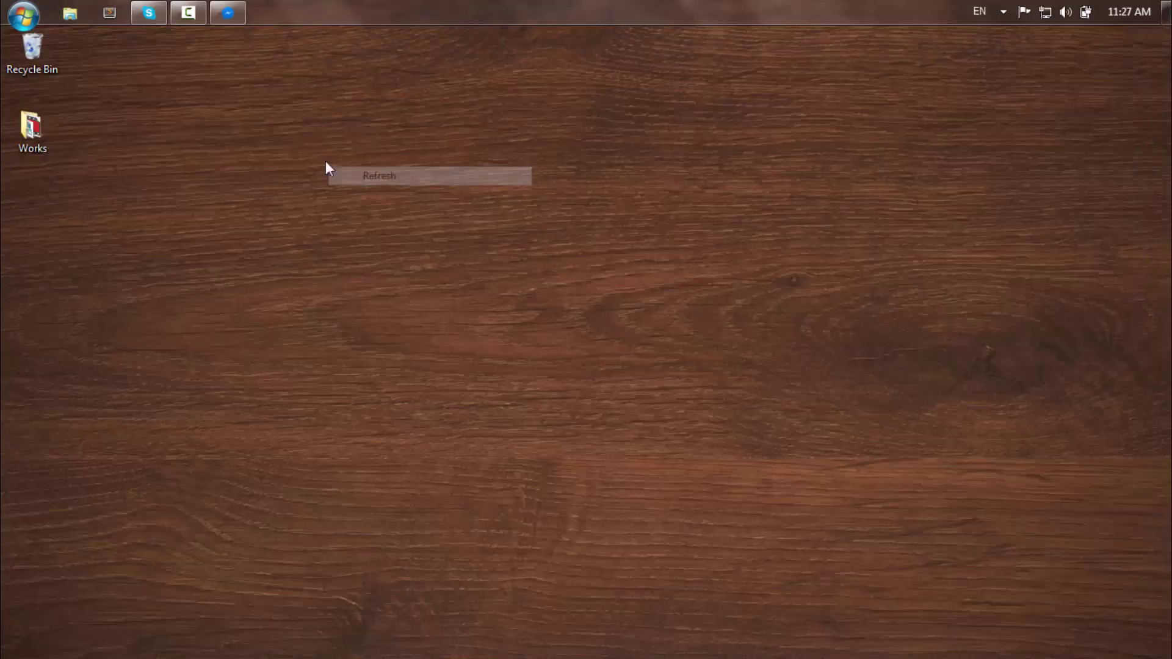
Launch CCleaner by searching for "cc" in the Start menu and open its registration form for activation.
left_click(3, 14)
type("c")
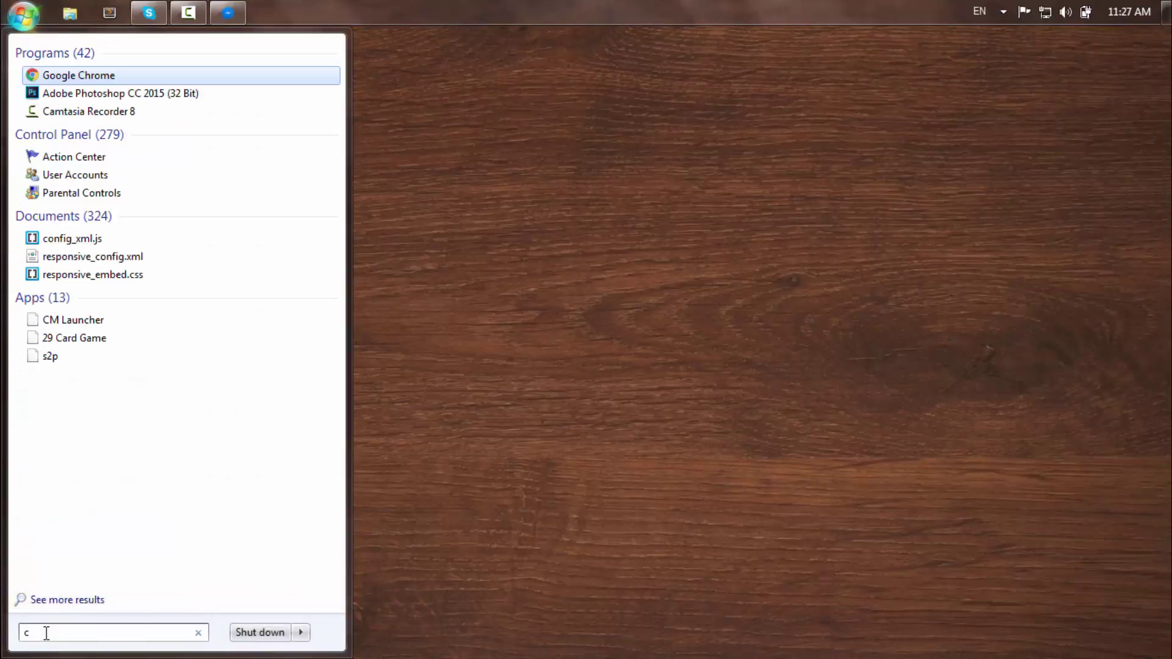
type("c")
key("Return")
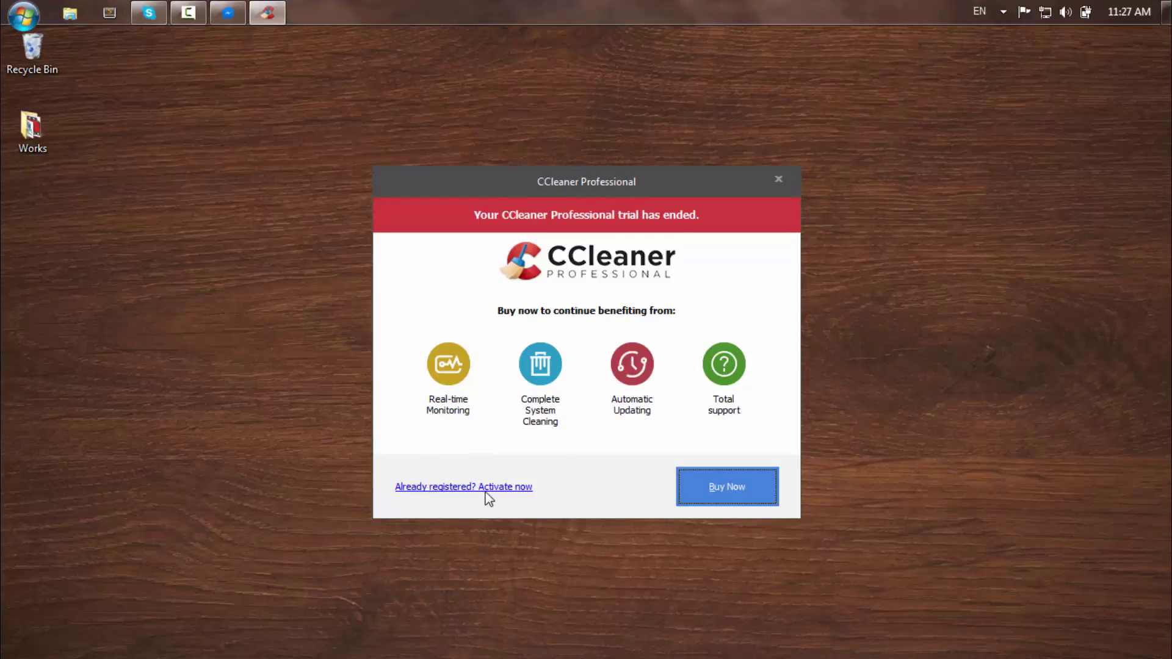
left_click(501, 488)
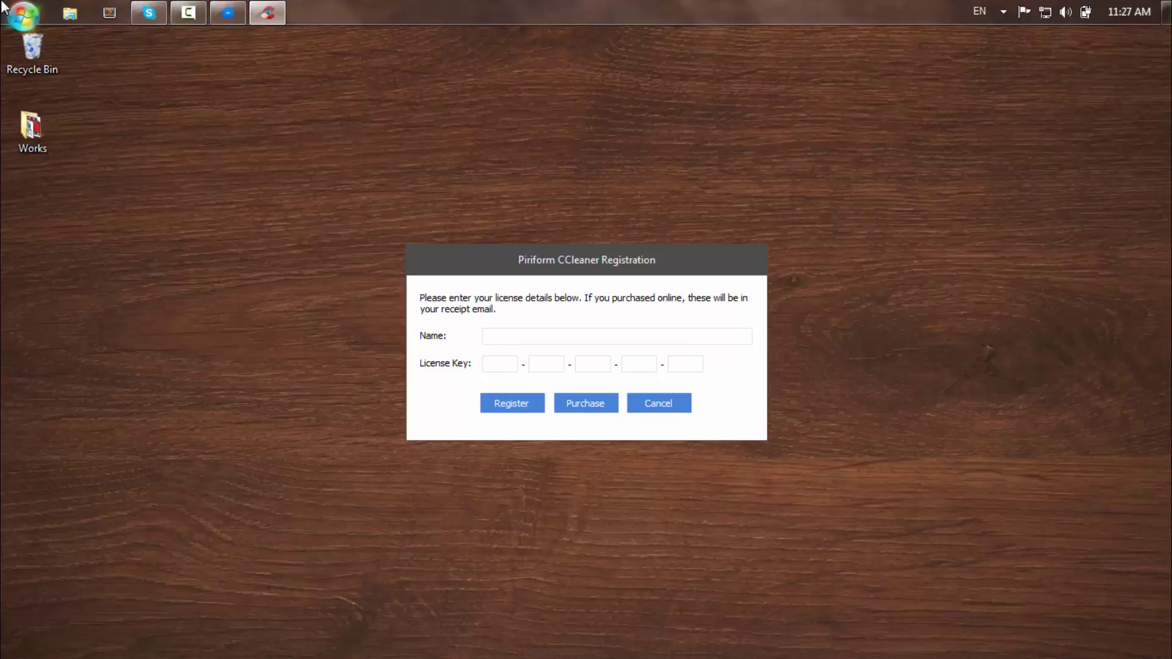
Switch to Google Chrome and search for the suggested query "ccleaner license key".
left_click(23, 14)
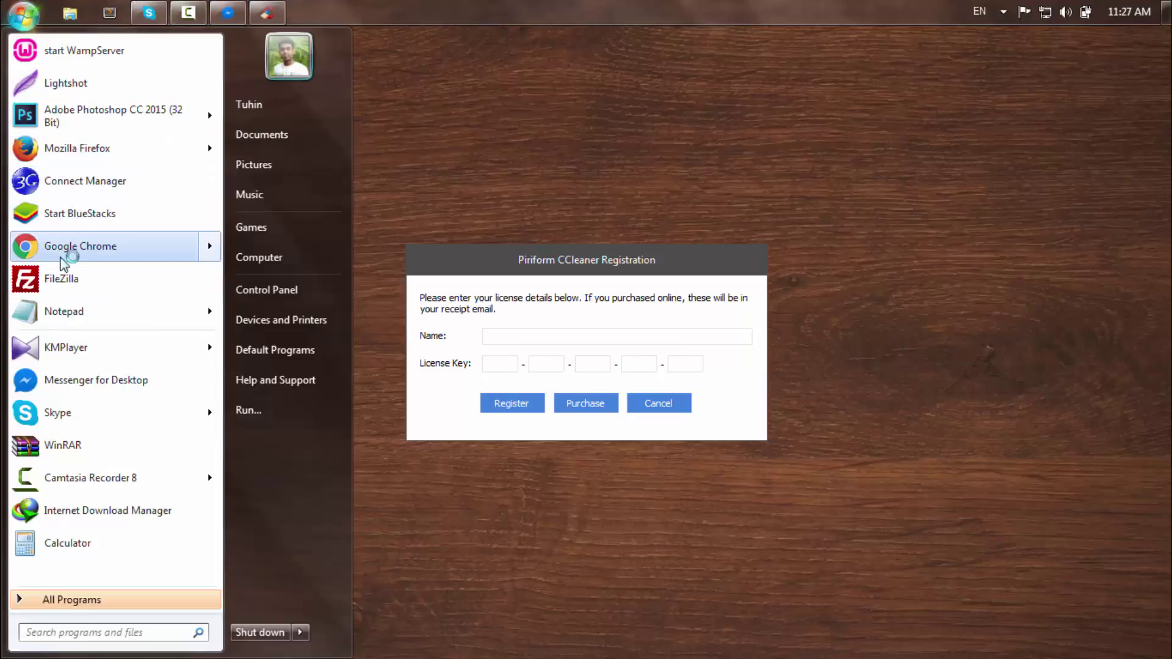
left_click(36, 250)
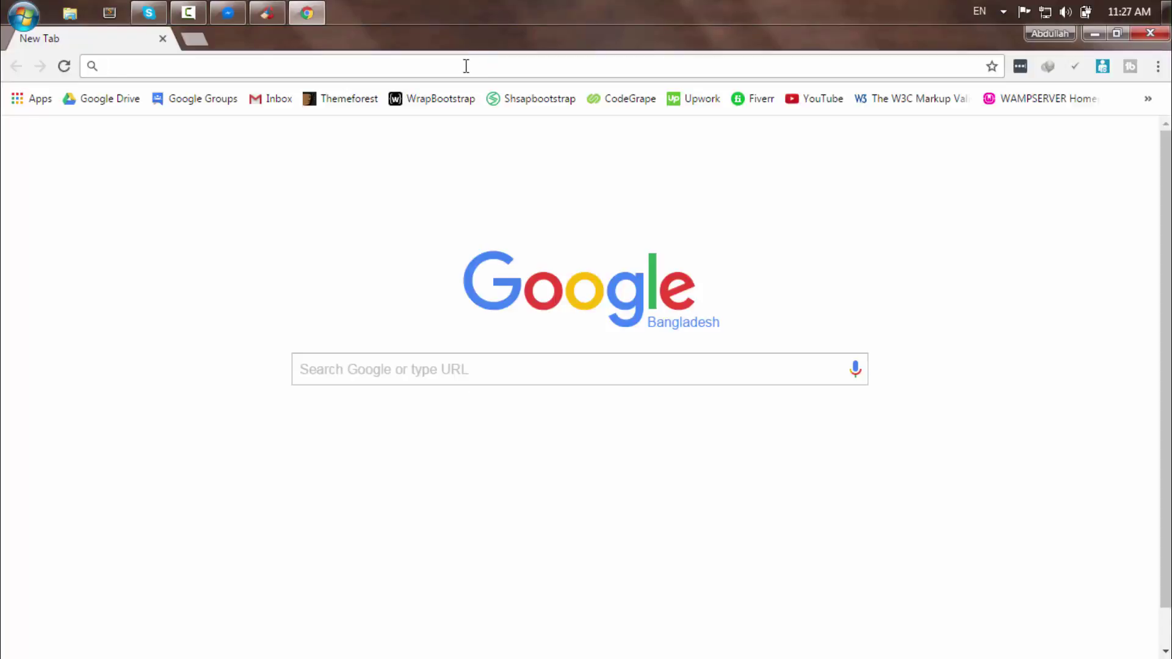
type("cc")
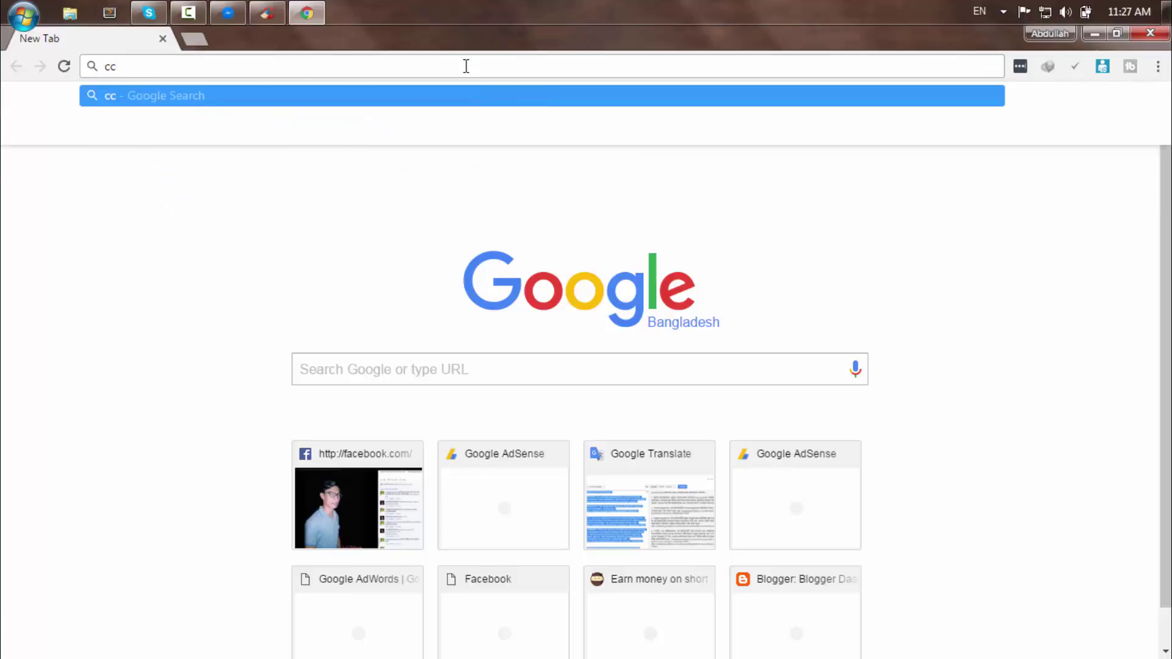
type(" cleaner li")
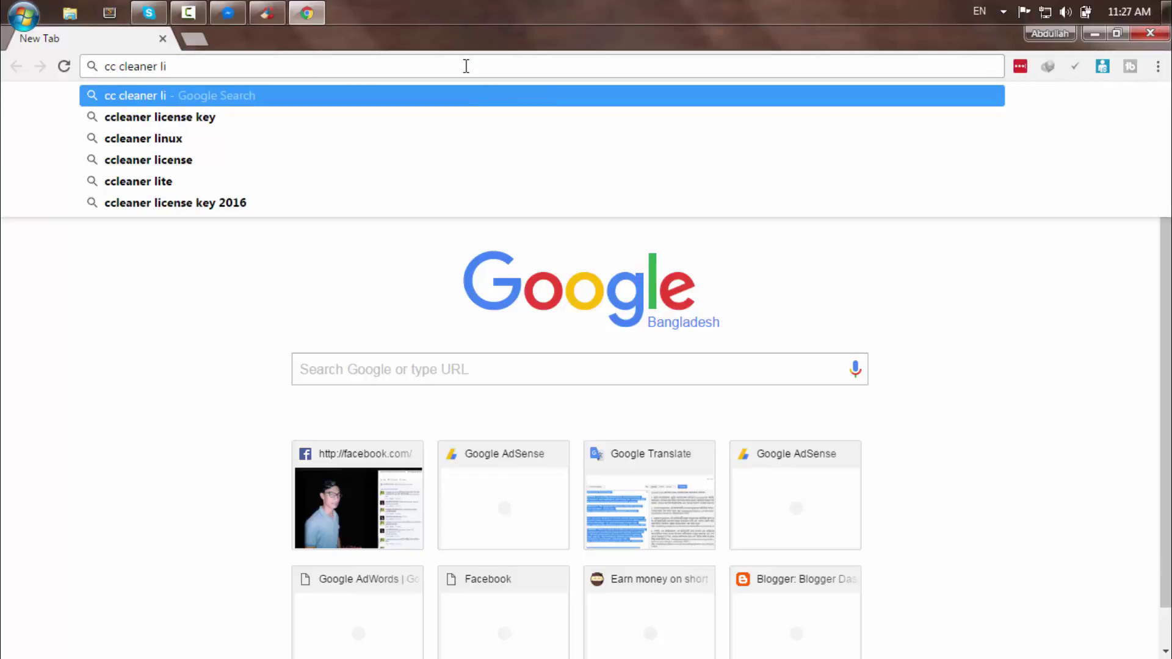
key("Down")
key("Return")
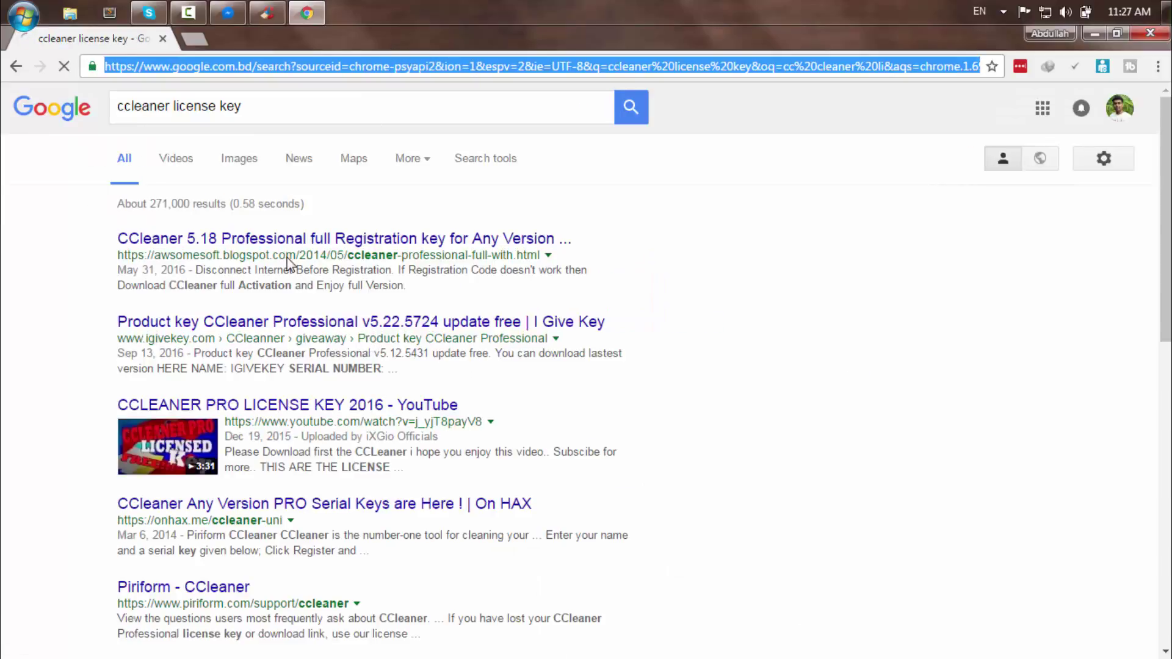
Look through the search results, open the On HAX "CCleaner Any Version PRO Serial Keys" result in a new tab and switch to it.
scroll(309, 273, "down", 5)
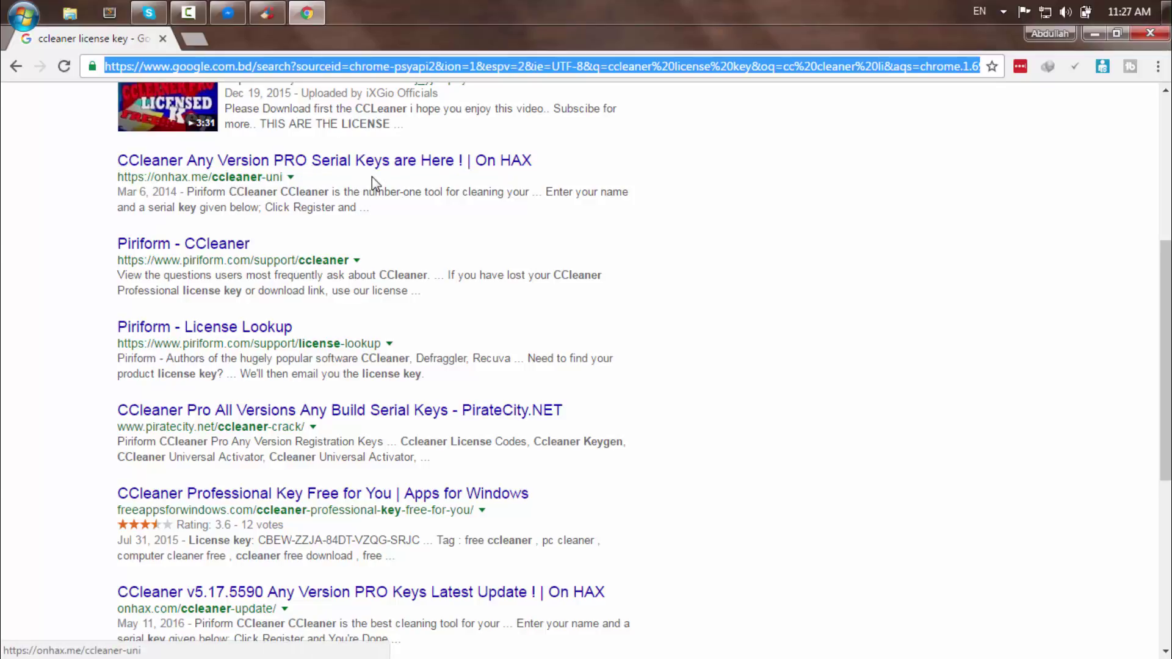
scroll(376, 176, "up", 1)
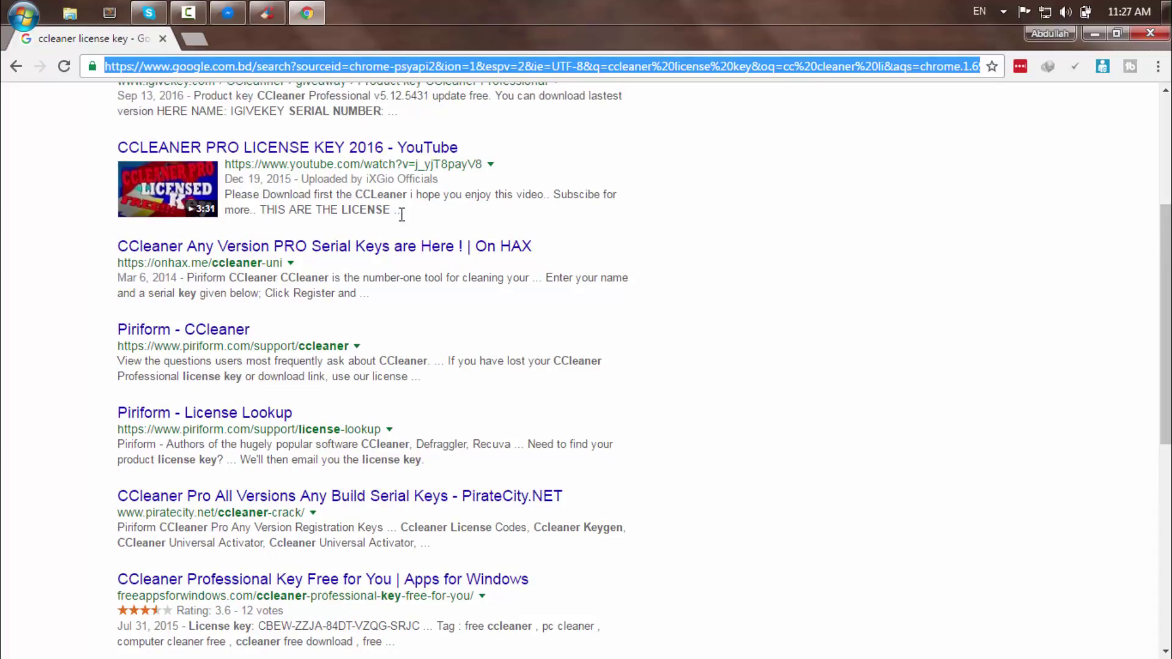
middle_click(419, 247)
scroll(420, 251, "up", 3)
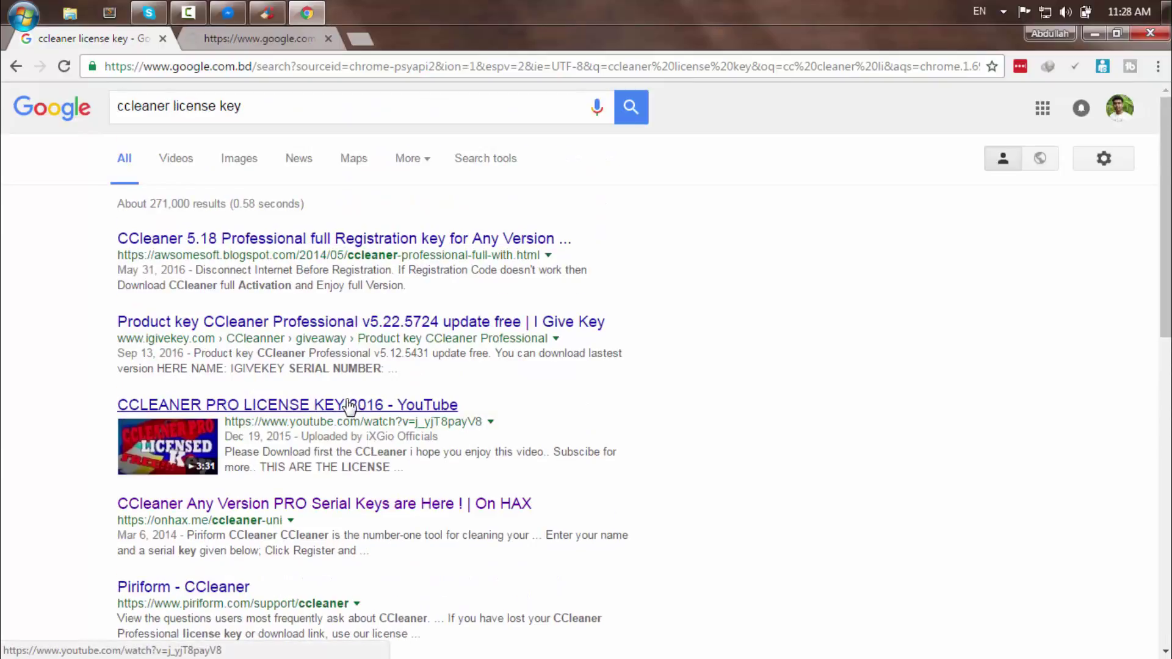
scroll(349, 406, "down", 5)
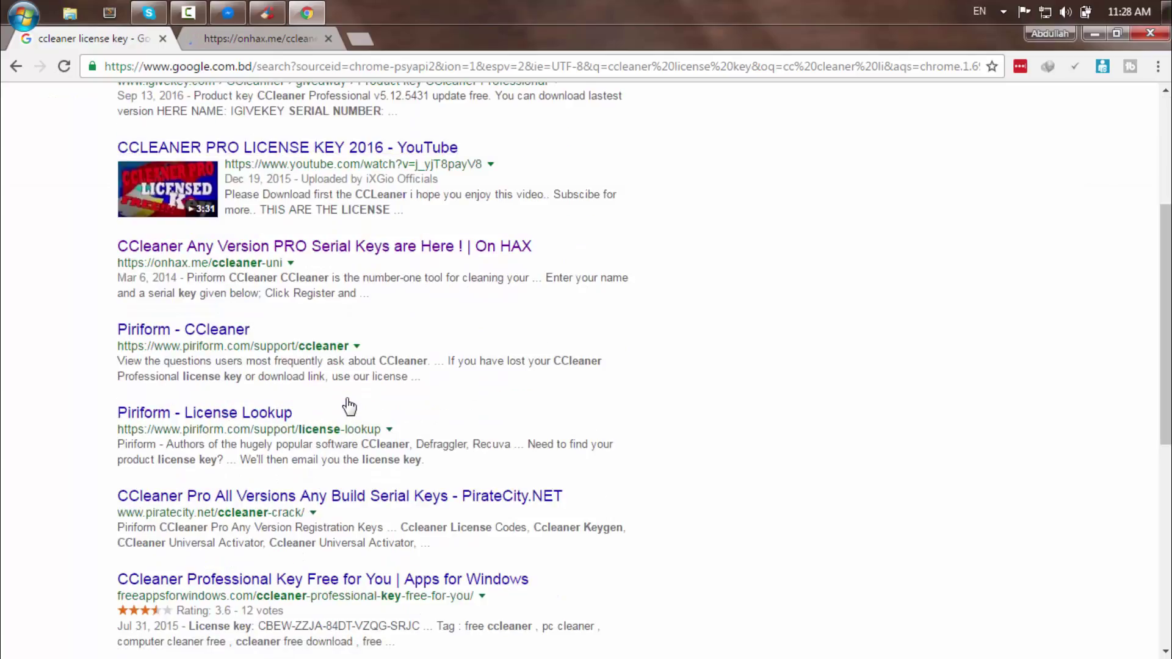
scroll(346, 398, "down", 2)
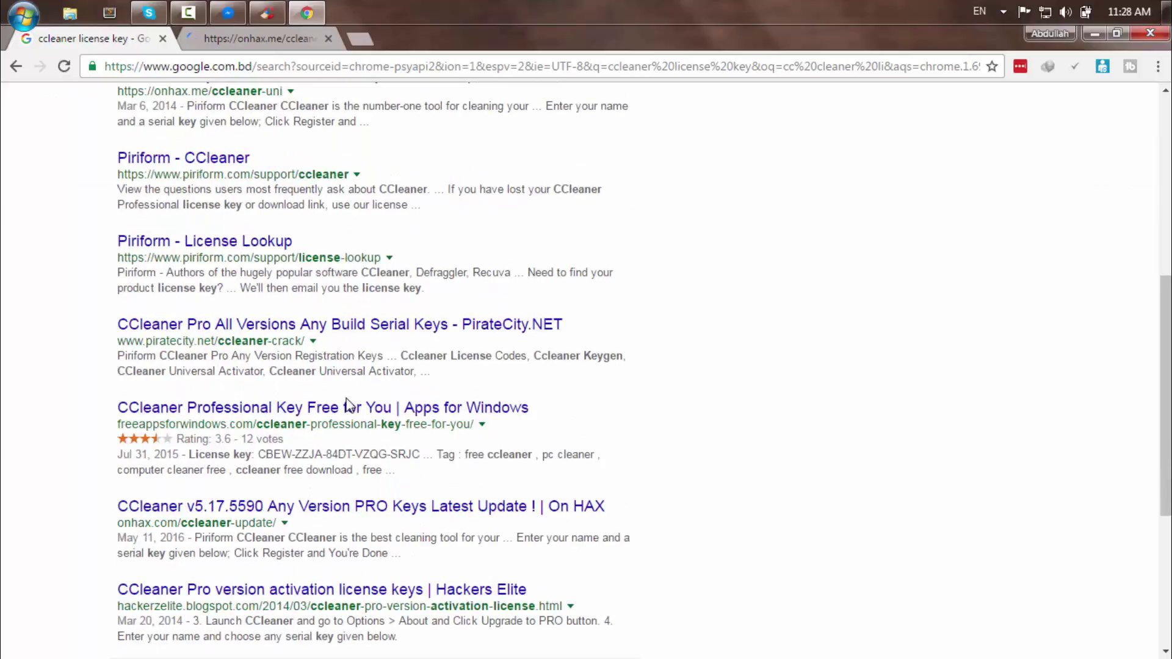
left_click(263, 43)
left_click(413, 63)
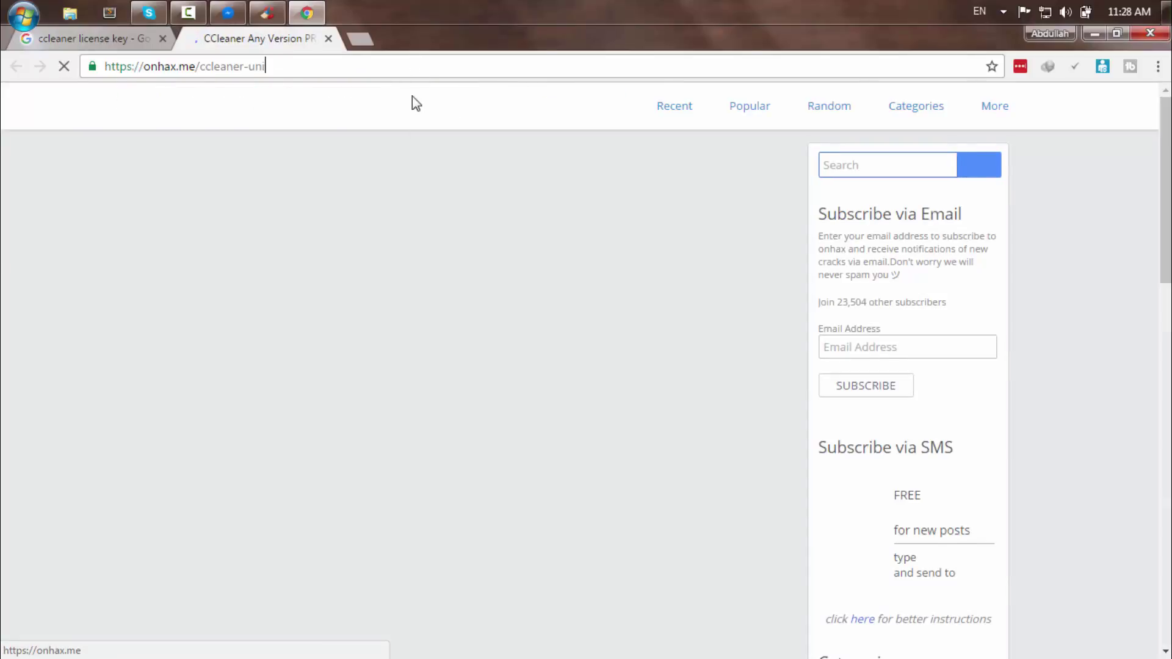
Copy the first entry under Serial Keys on the On HAX page.
scroll(530, 355, "down", 3)
scroll(238, 507, "down", 3)
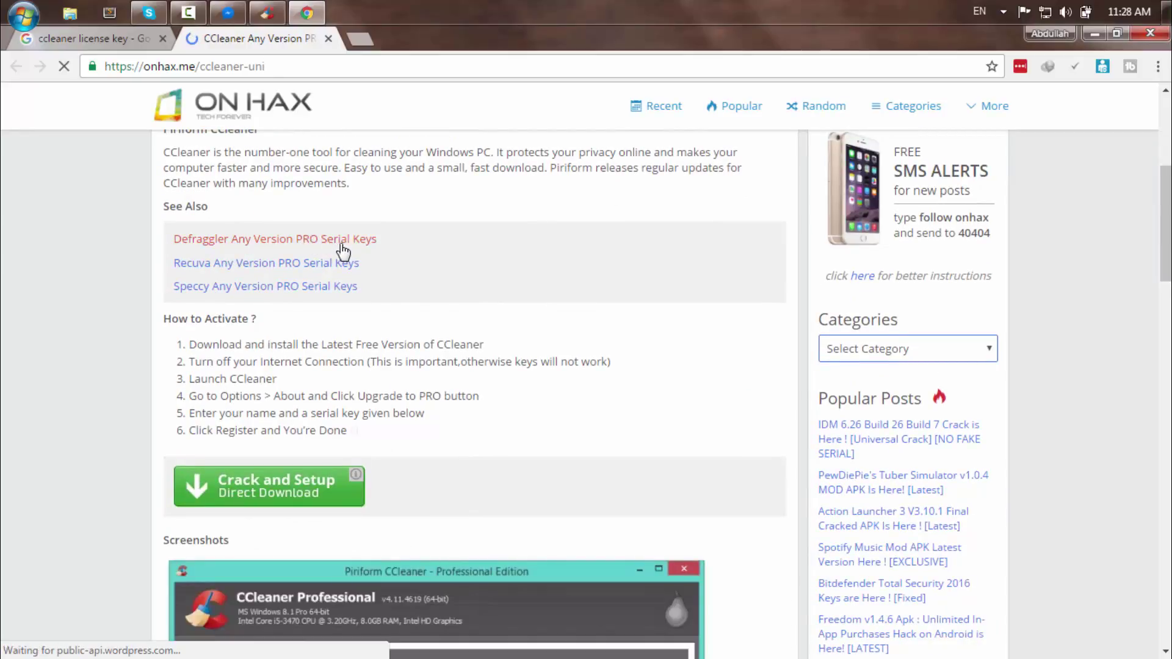
scroll(343, 251, "down", 13)
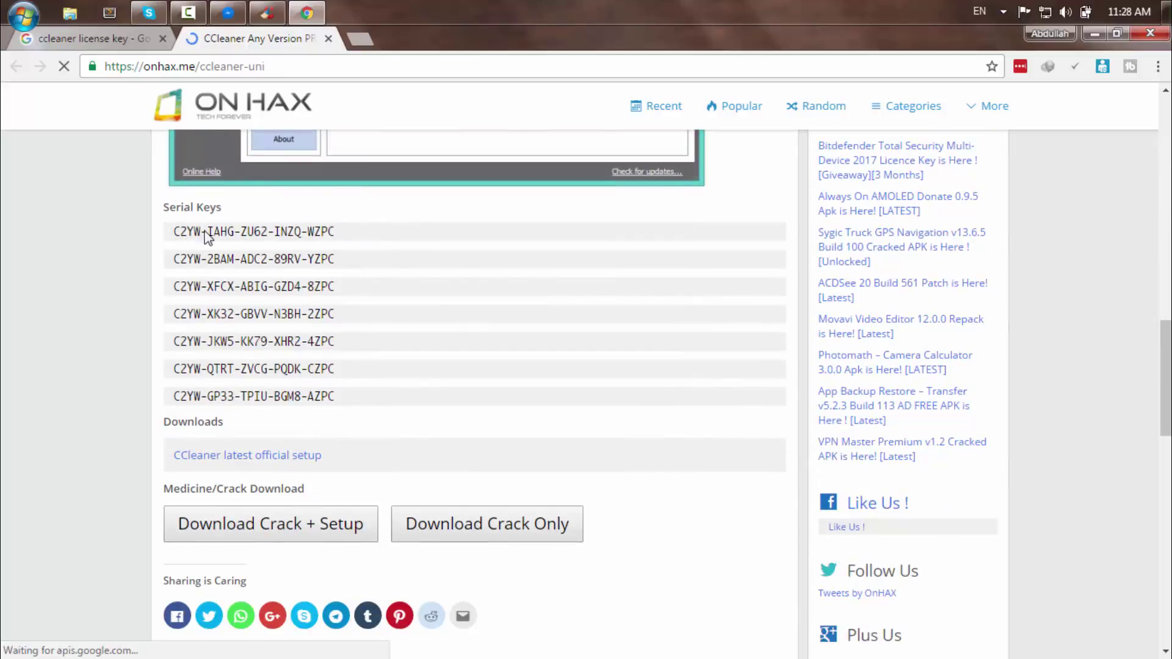
triple_click(342, 231)
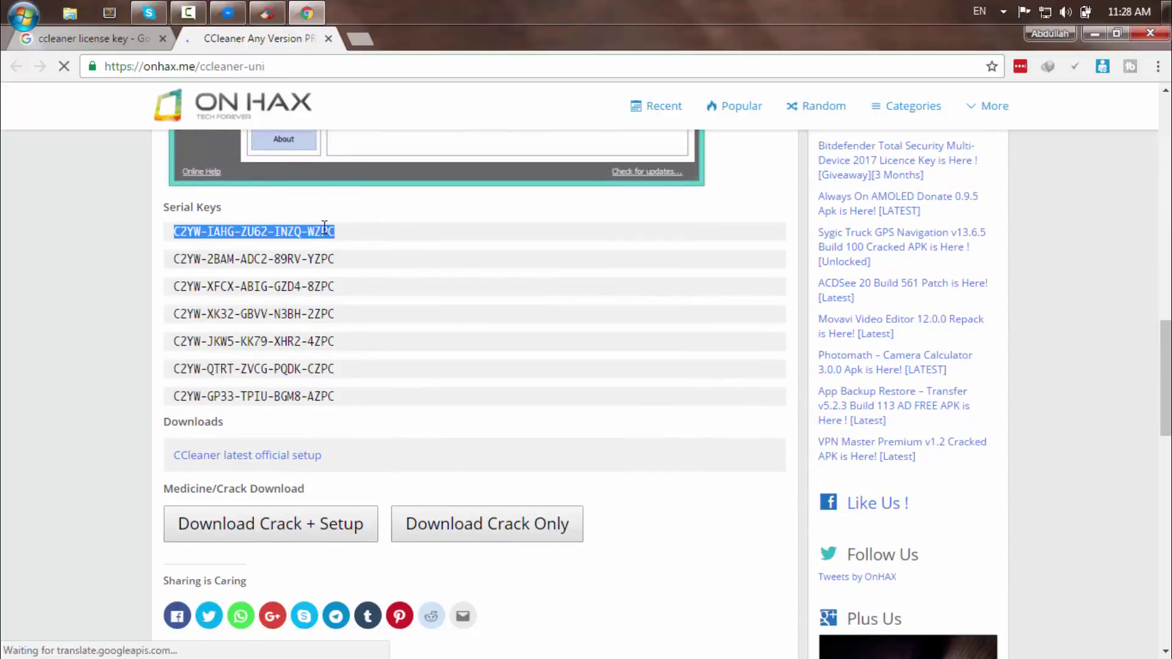
right_click(304, 233)
left_click(357, 244)
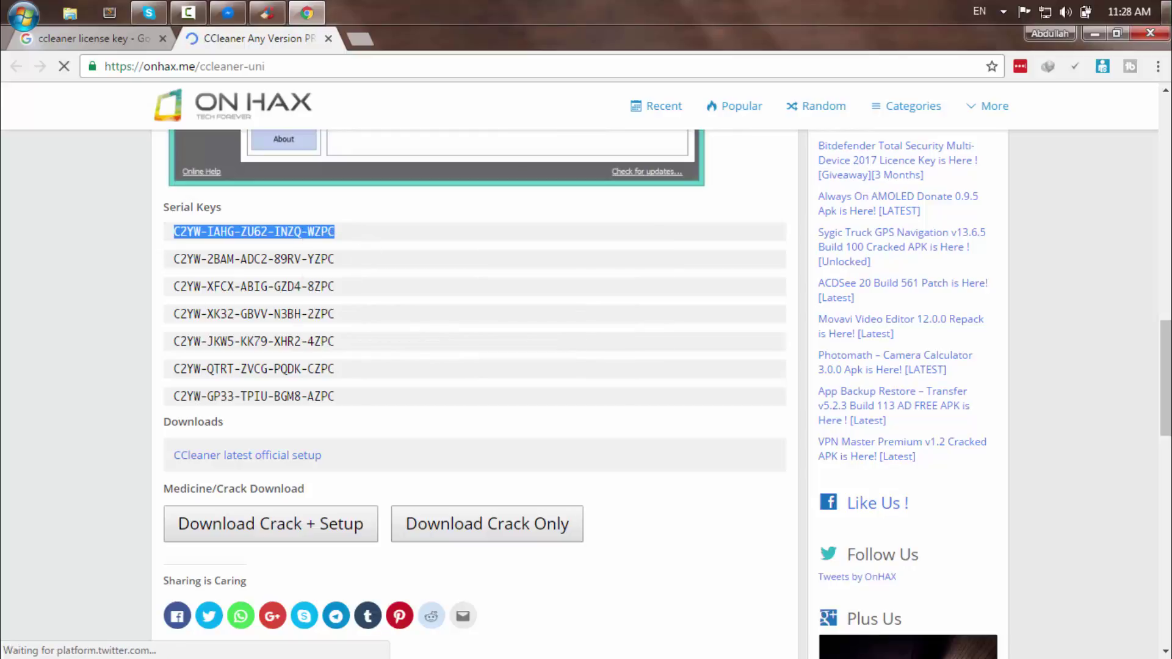
Disconnect the dial-up connection "Another" and switch back to the CCleaner registration window.
left_click(1046, 11)
left_click(1065, 149)
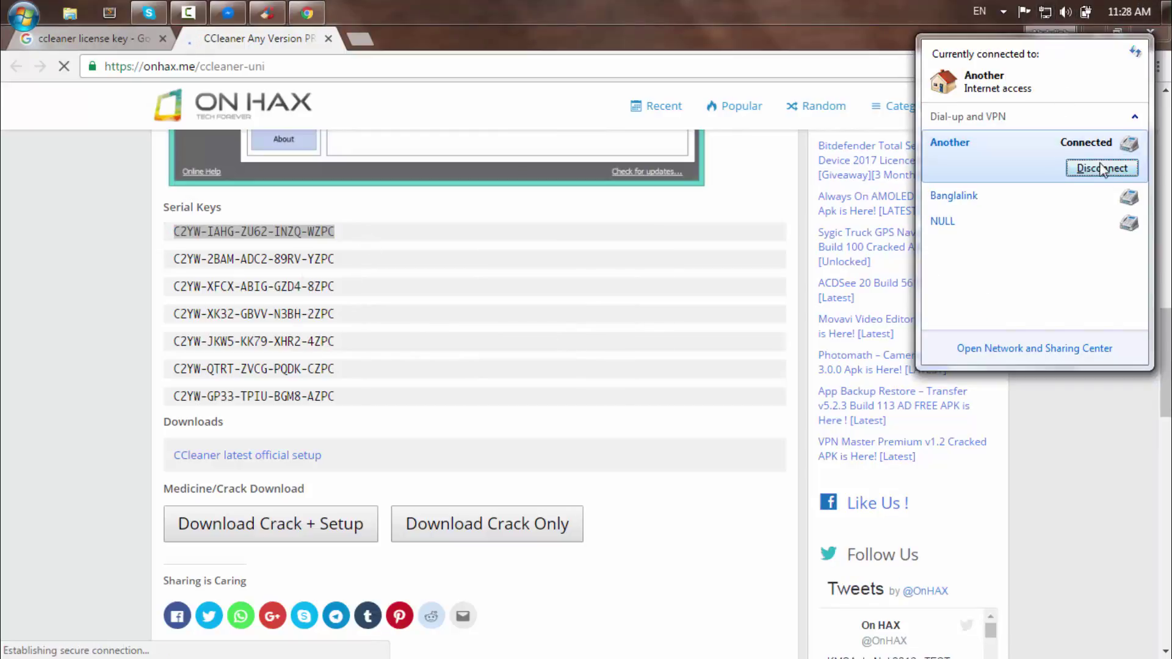
left_click(1103, 168)
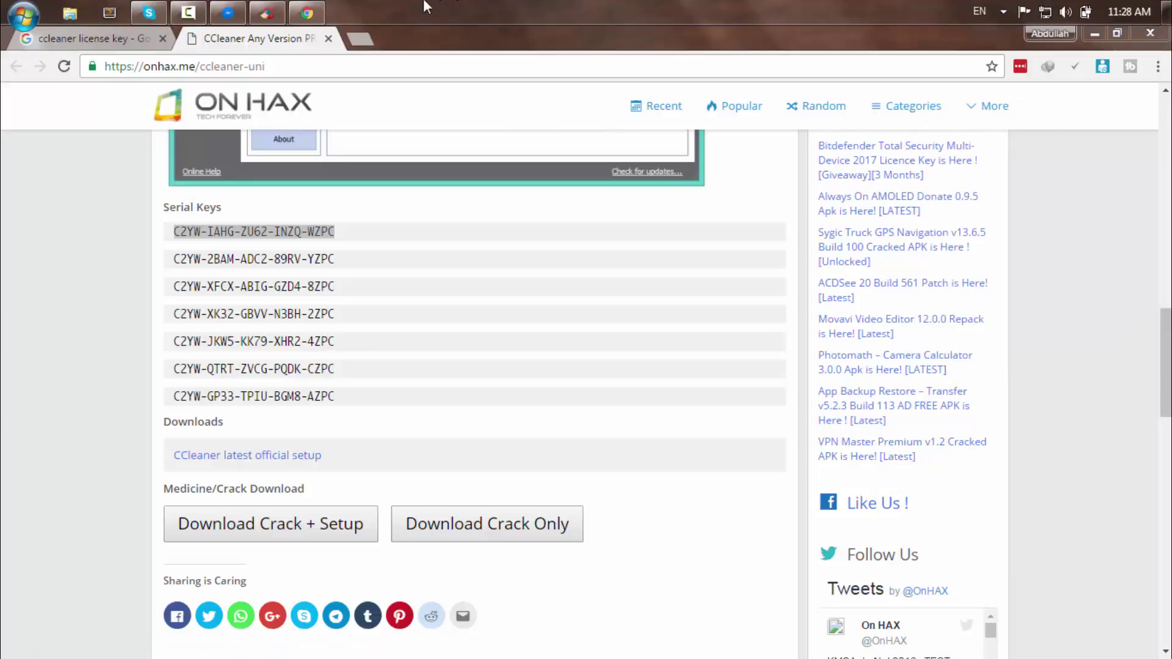
left_click(278, 7)
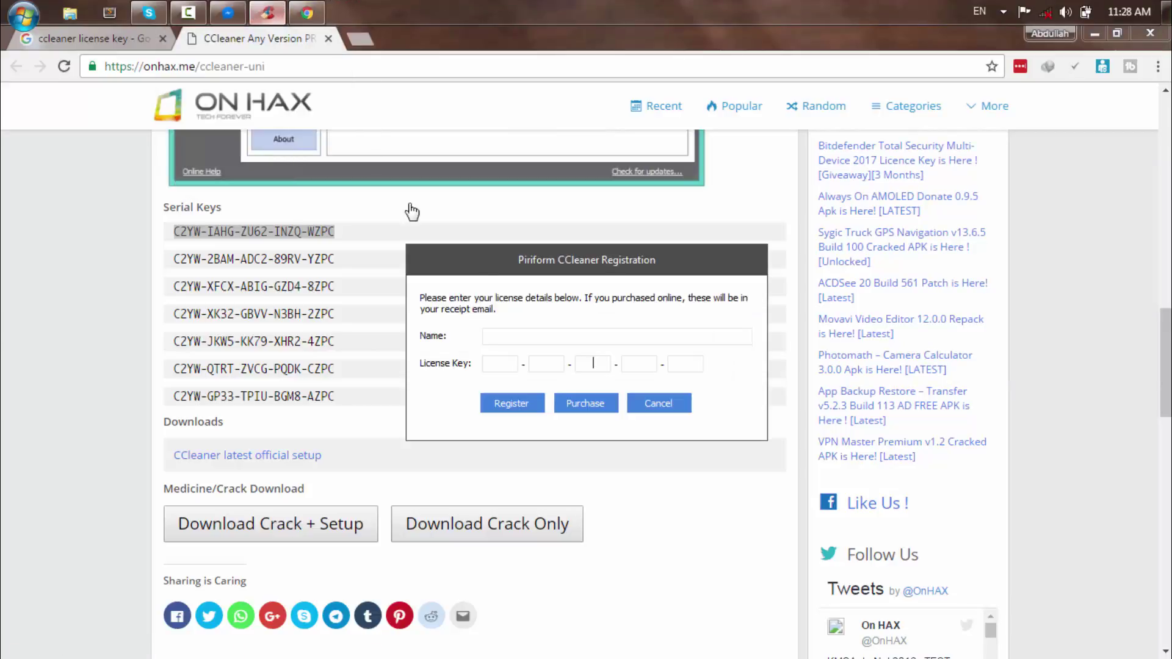
Paste the copied licence key into the License Key field of the CCleaner registration window and register.
right_click(502, 359)
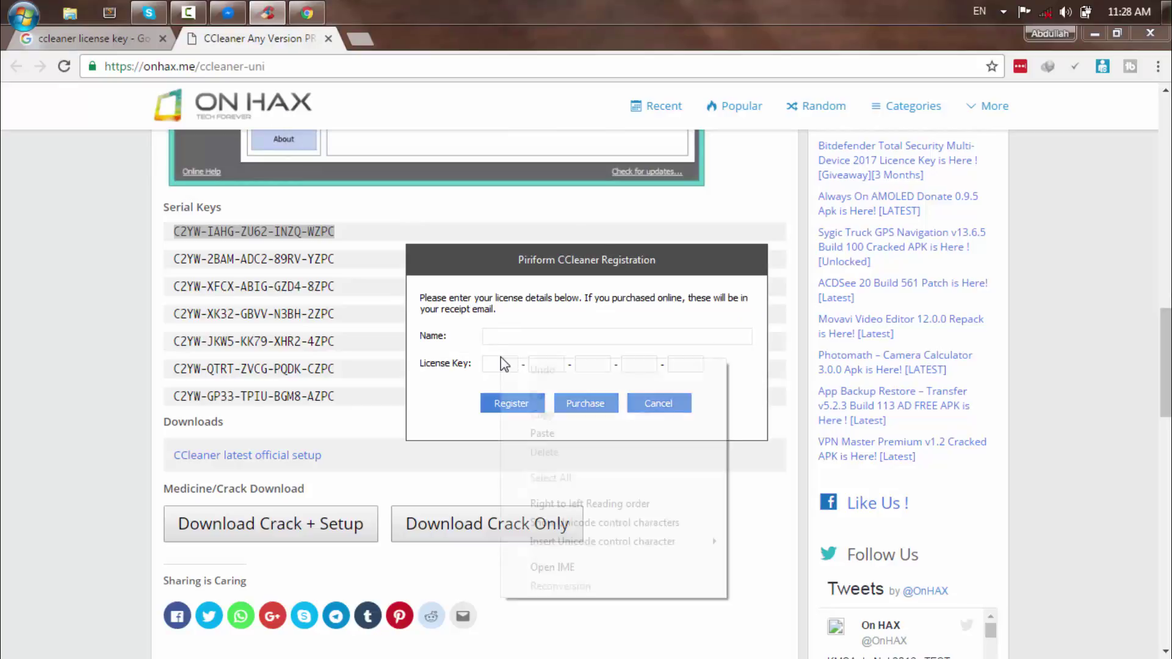
left_click(535, 435)
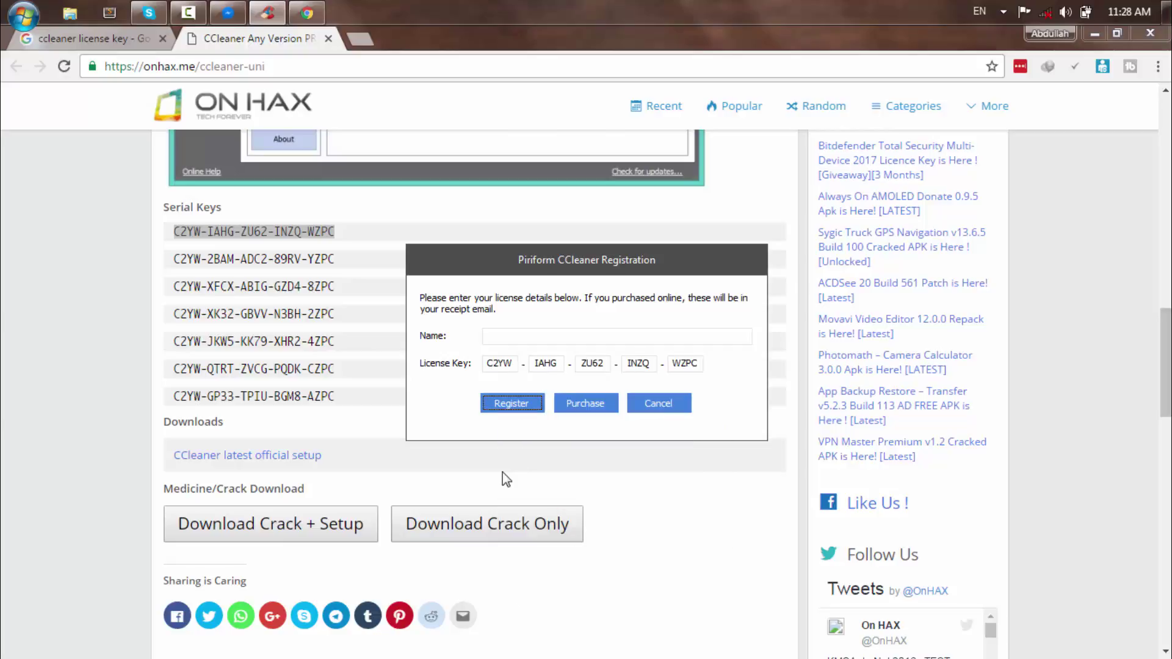
left_click(521, 409)
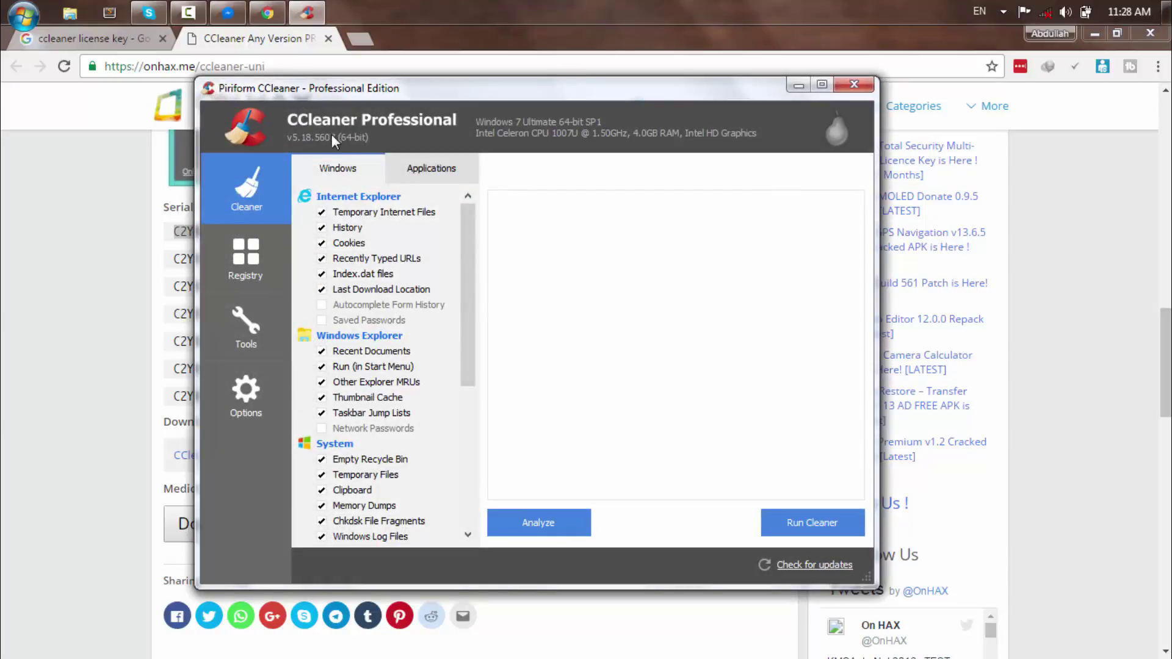
Check the registration information on the About page of the CCleaner options and view the Advanced settings.
left_click(233, 386)
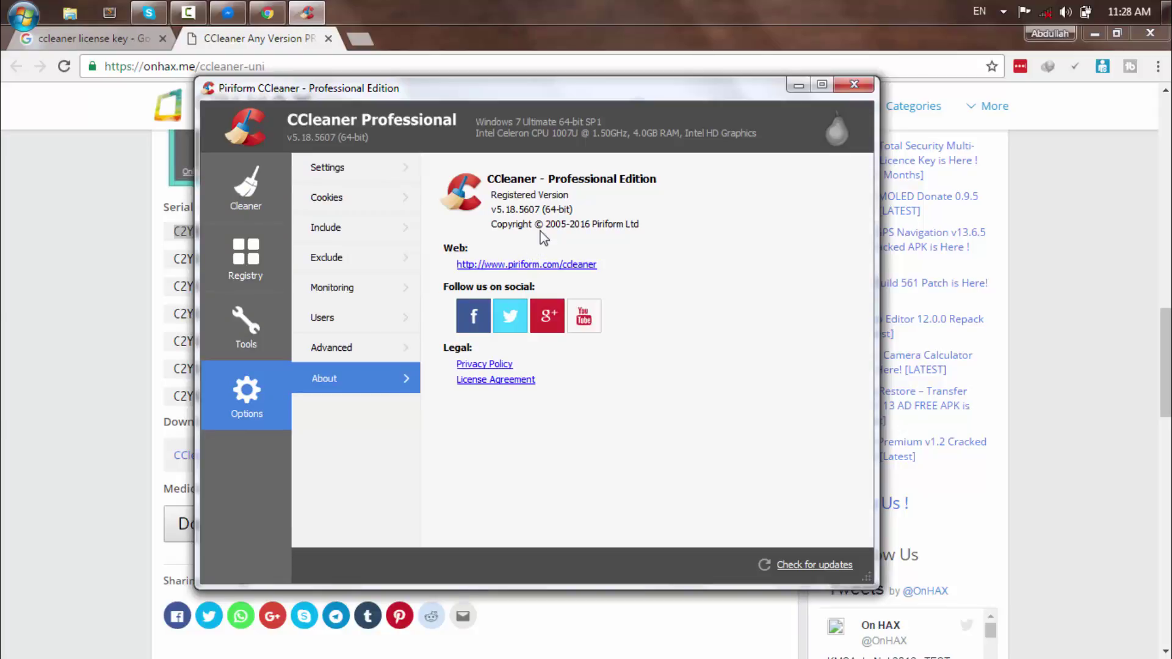
left_click(329, 347)
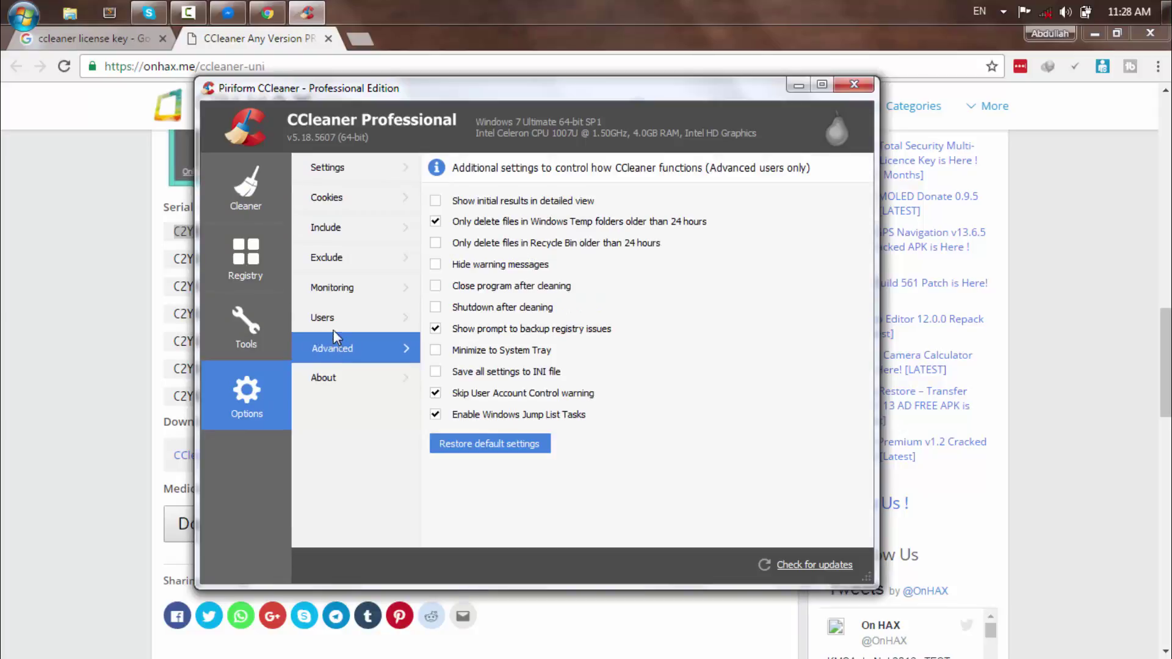
left_click(332, 376)
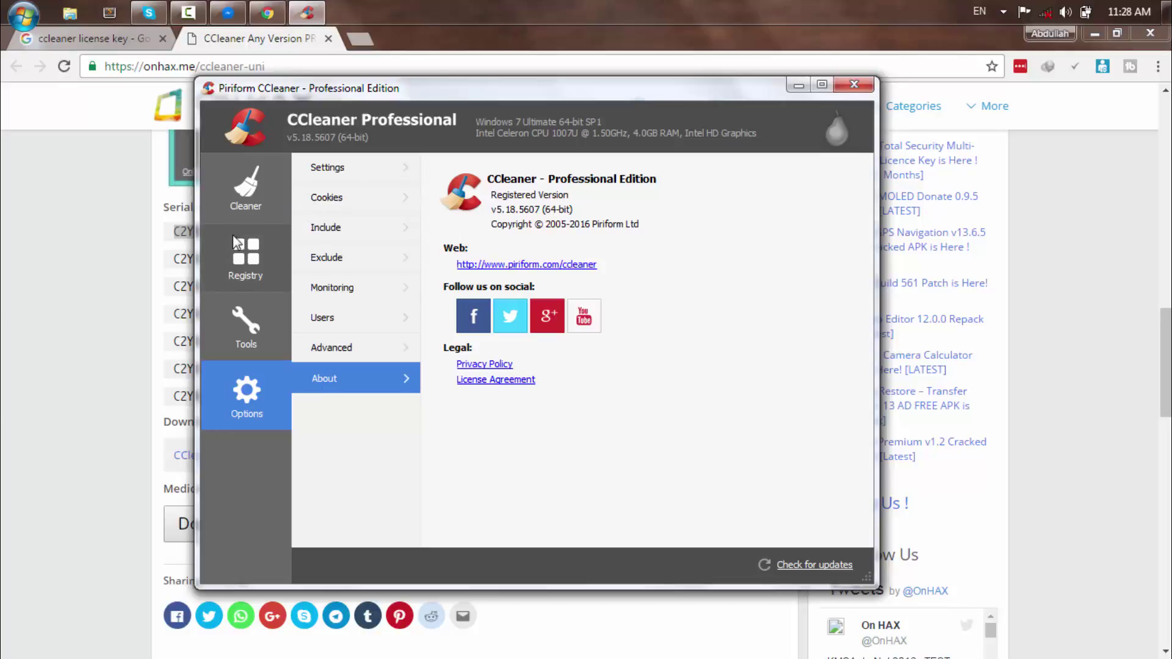
Examine the Windows cleaning items for Internet Explorer, Windows Explorer and System in the Cleaner.
left_click(243, 206)
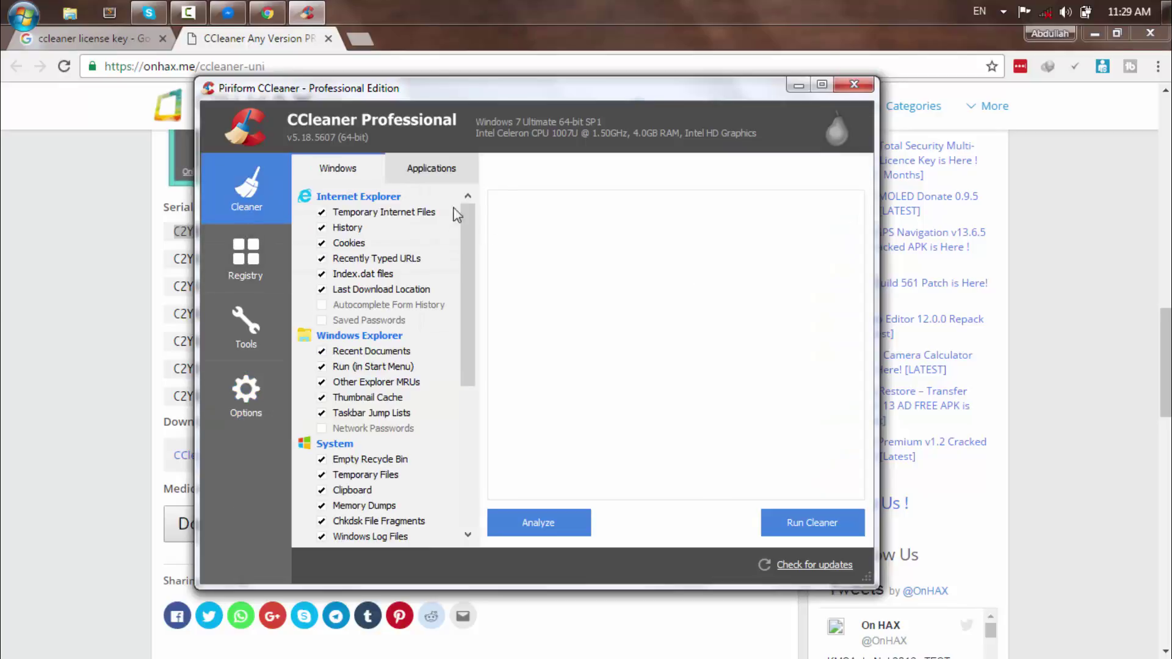
scroll(408, 244, "down", 6)
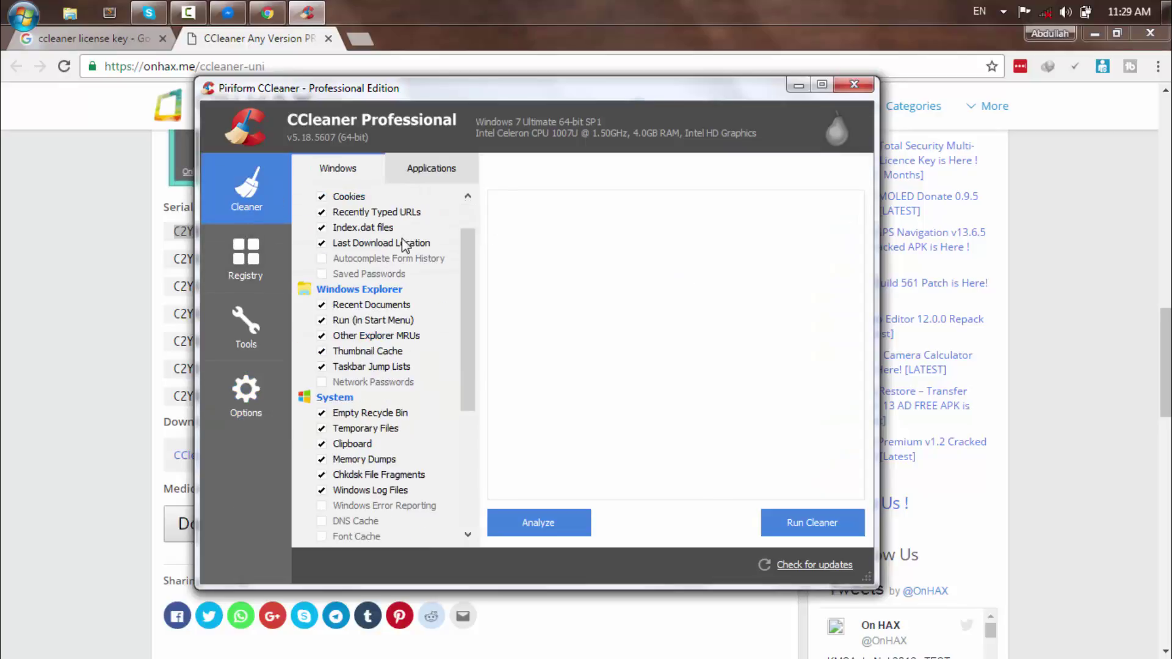
scroll(394, 268, "up", 5)
scroll(391, 265, "up", 1)
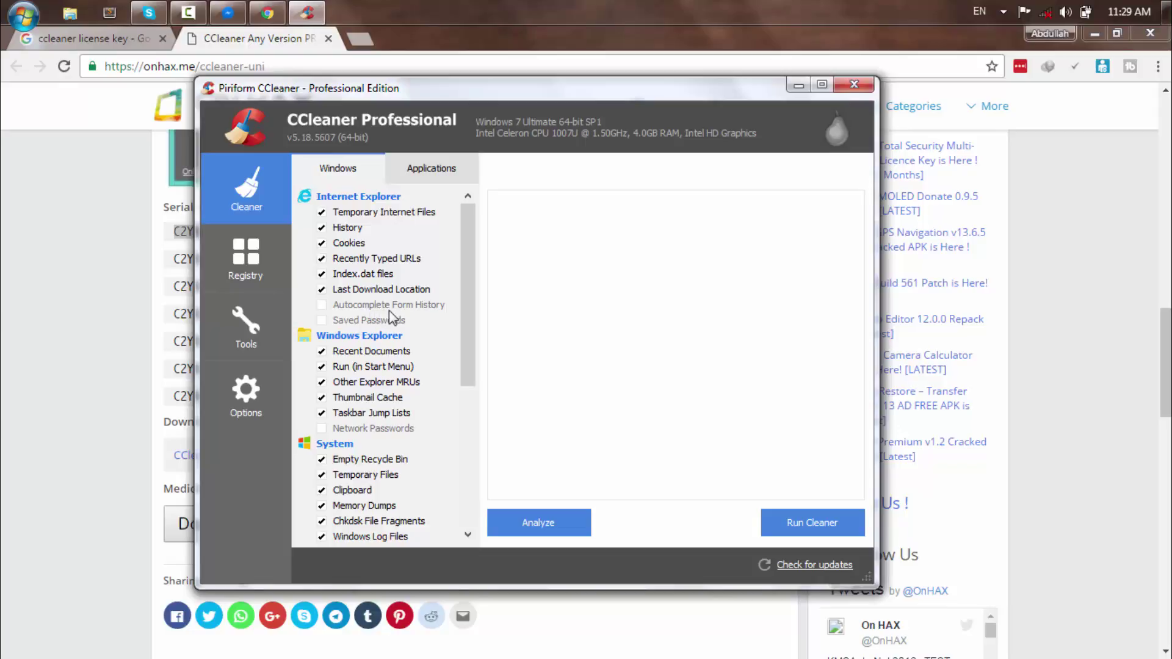
scroll(390, 303, "down", 2)
scroll(368, 263, "up", 2)
scroll(380, 342, "down", 1)
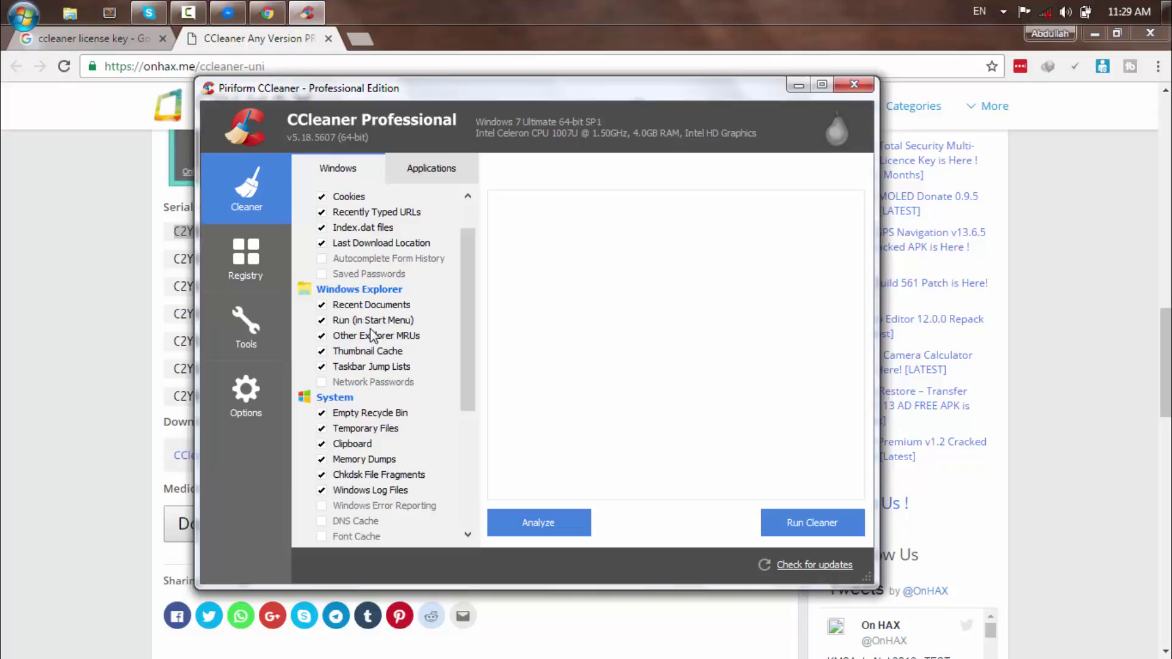
View the command history of the Windows Run dialog and cancel the dialog.
left_click(3, 2)
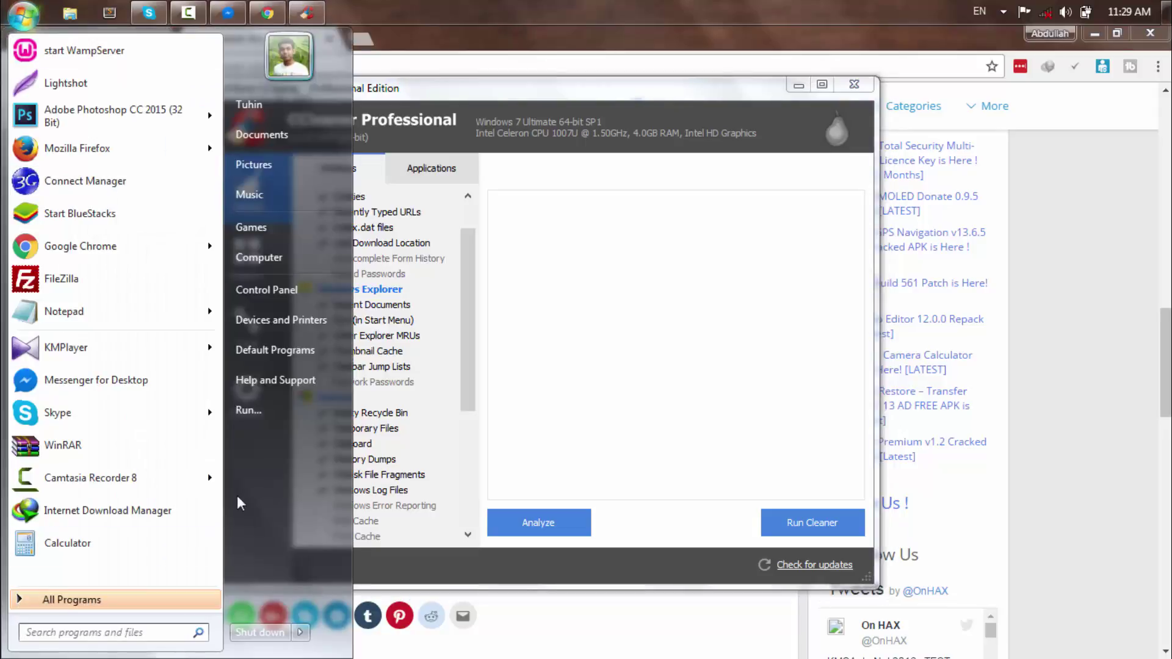
left_click(250, 409)
type("recent")
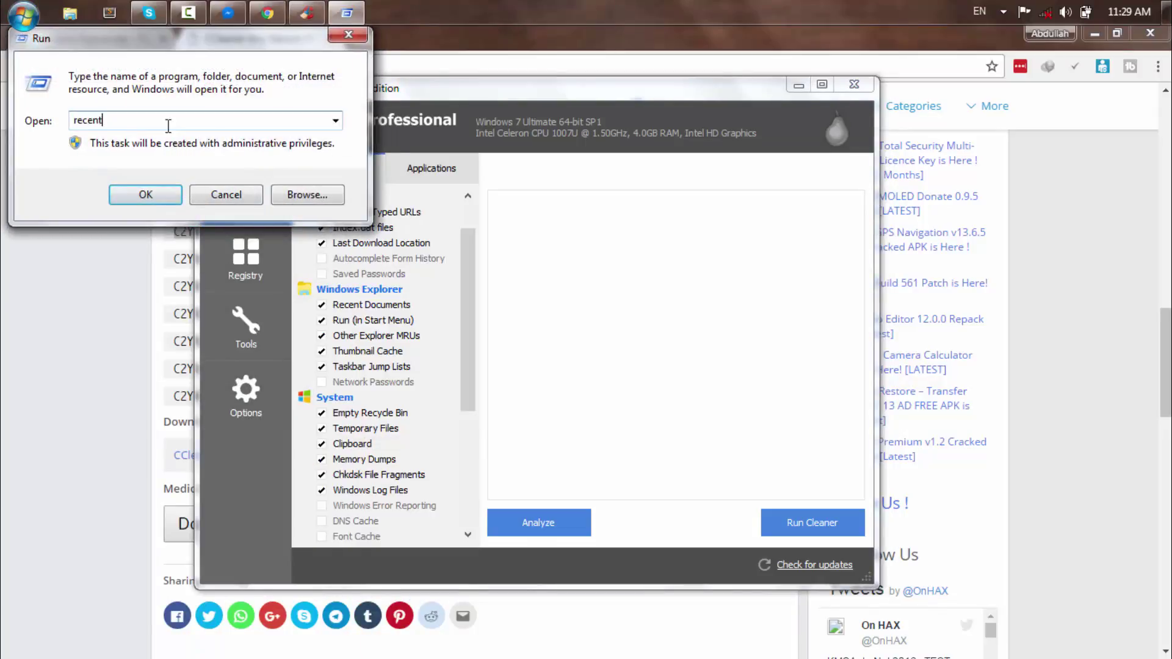
double_click(167, 126)
left_click(336, 120)
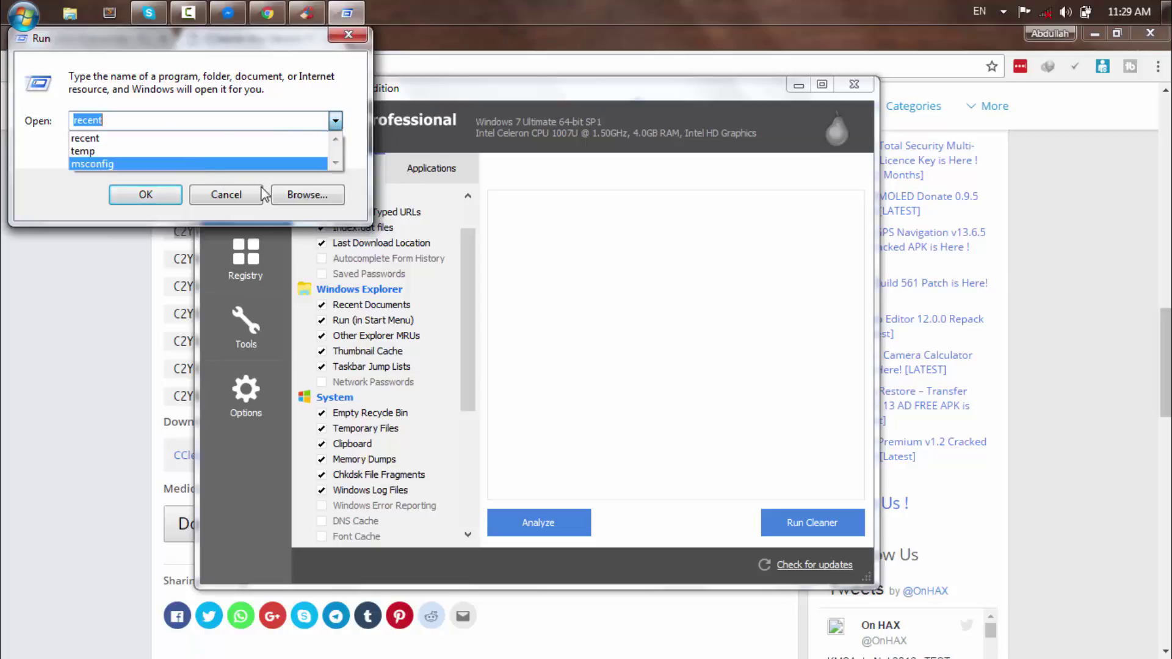
left_click(236, 201)
key("Escape")
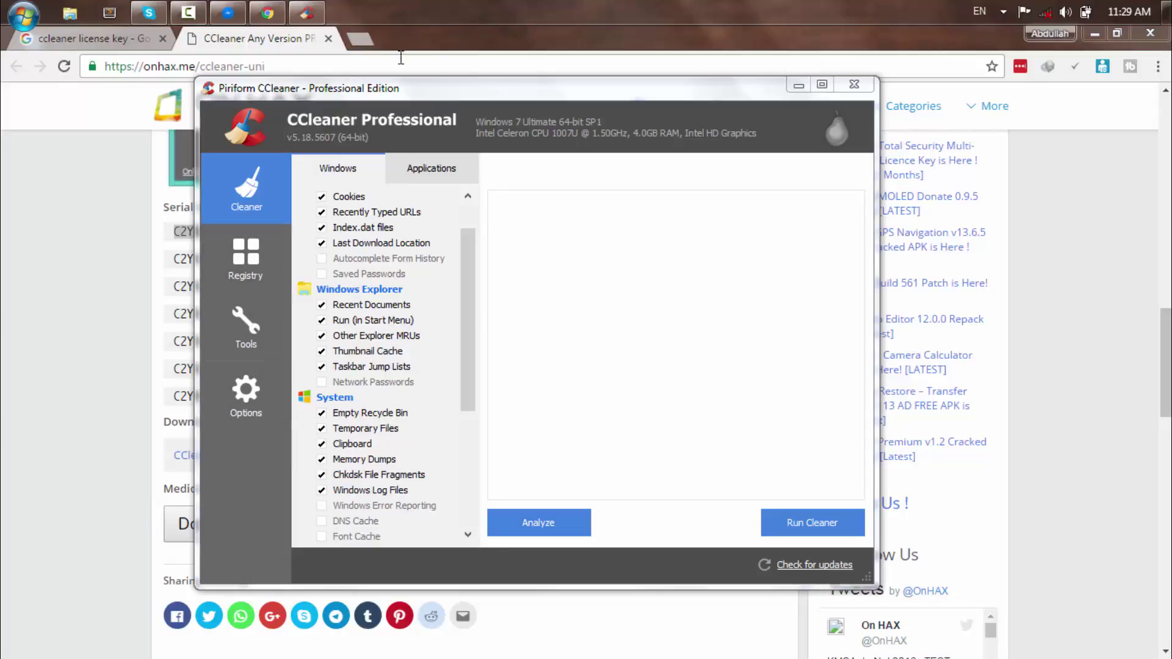
Copy the web address of the On HAX page in Google Chrome and switch back to CCleaner.
left_click(226, 63)
right_click(226, 62)
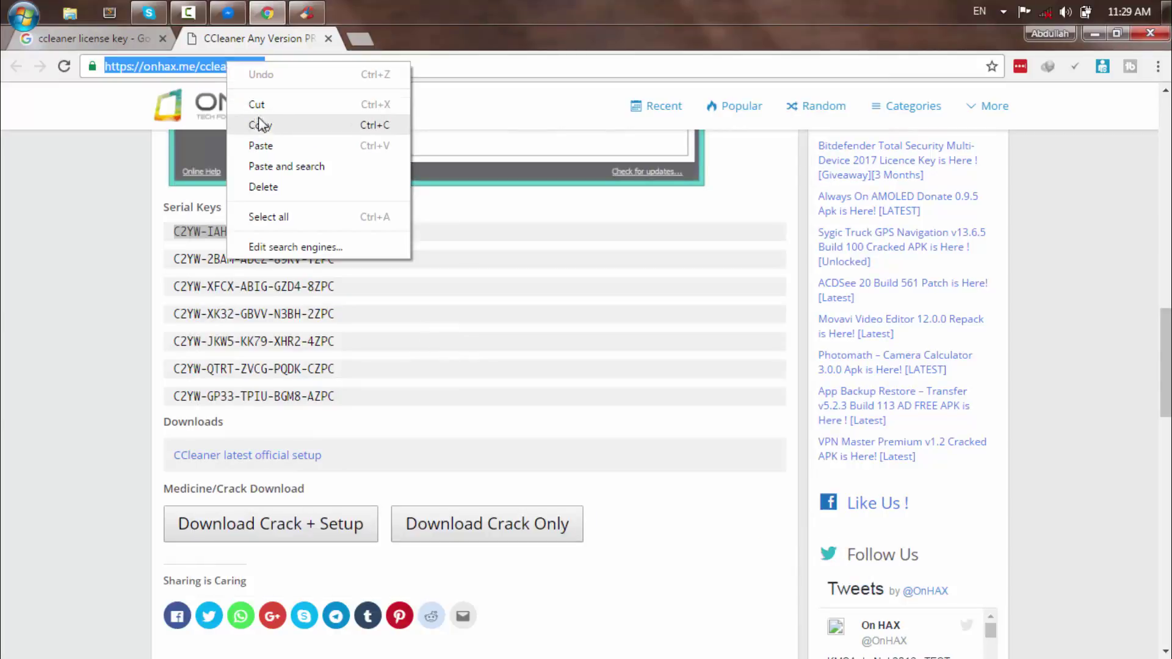
left_click(262, 122)
left_click(307, 13)
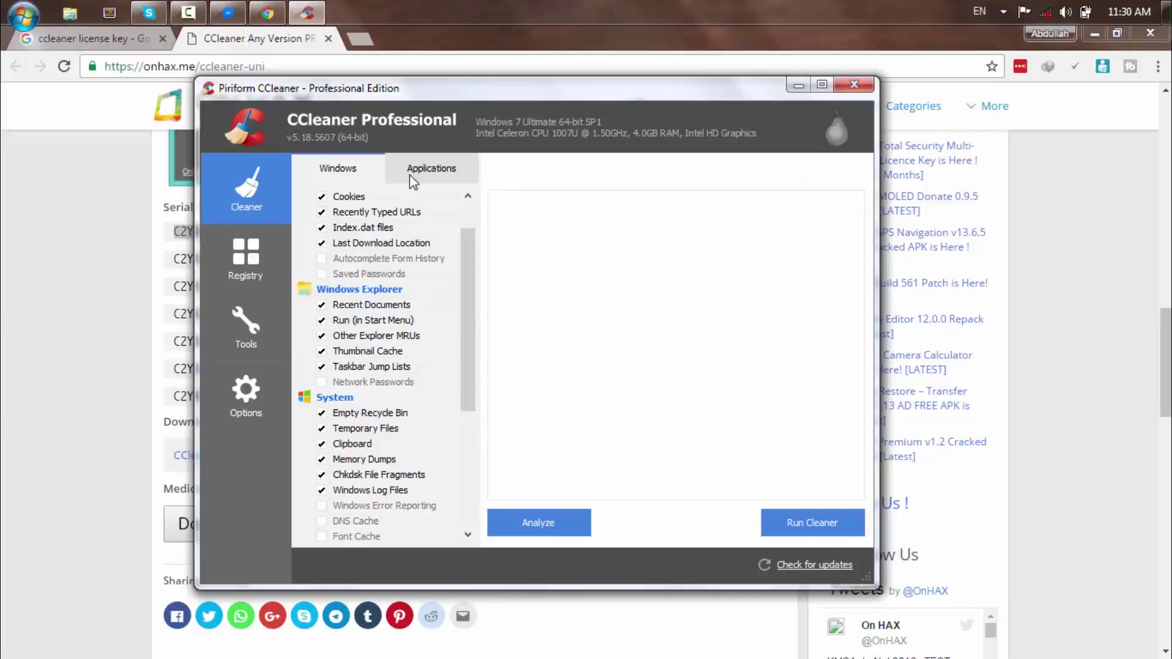
View the Applications cleaning items, open a new tab in Google Chrome and switch back to CCleaner.
left_click(429, 172)
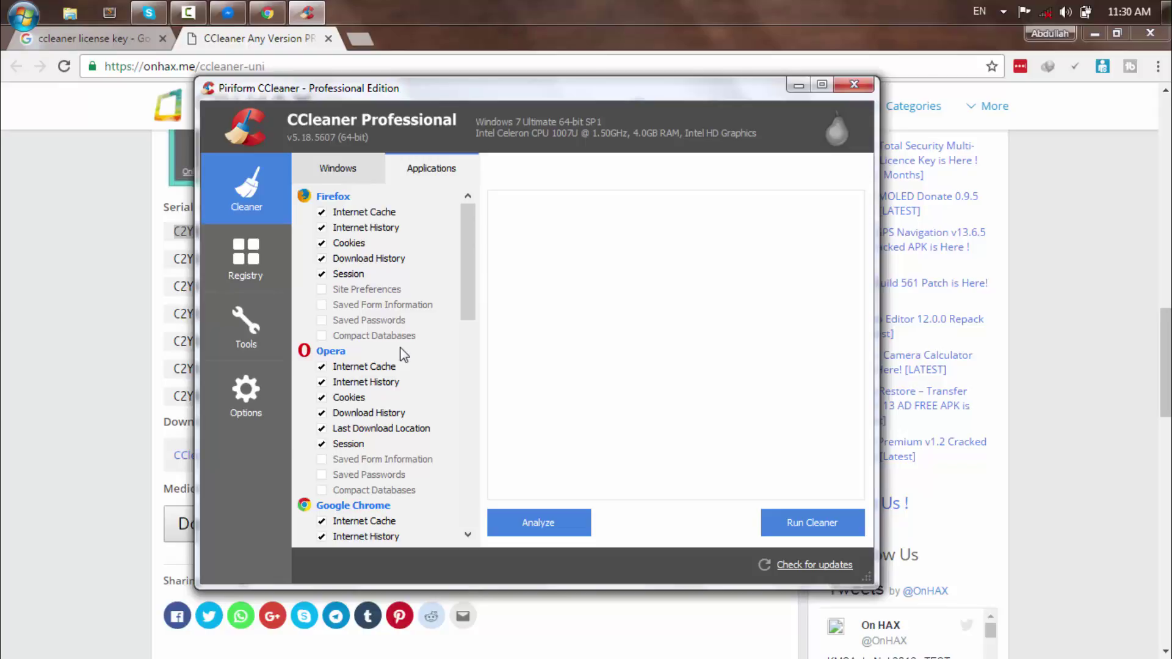
scroll(389, 351, "down", 2)
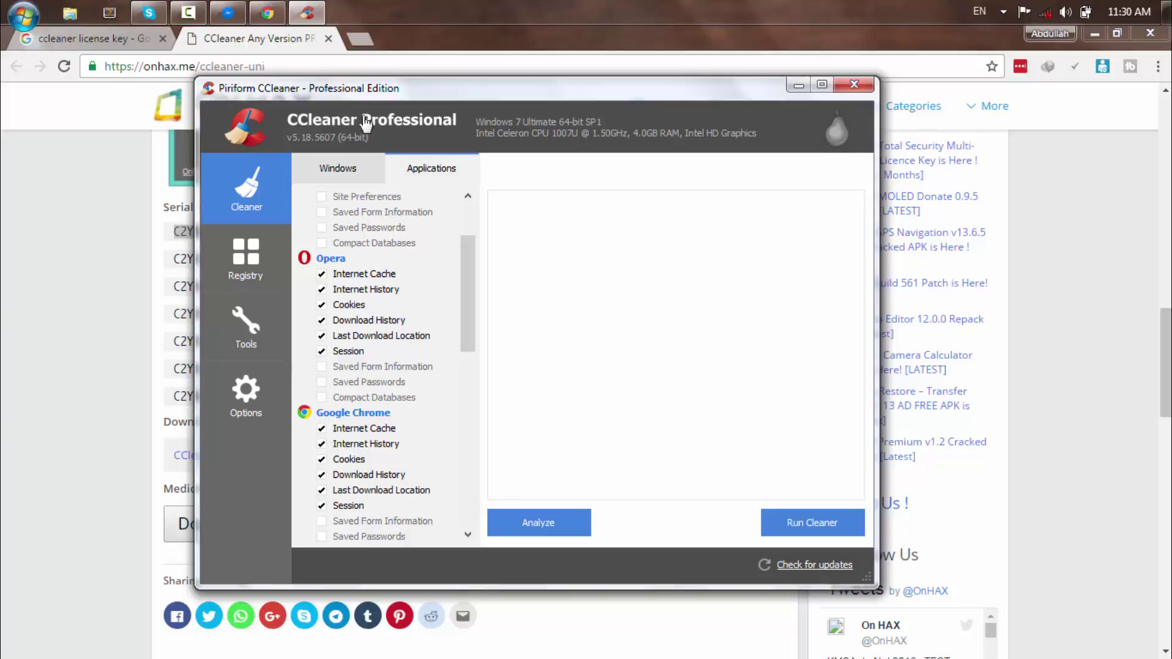
left_click(363, 40)
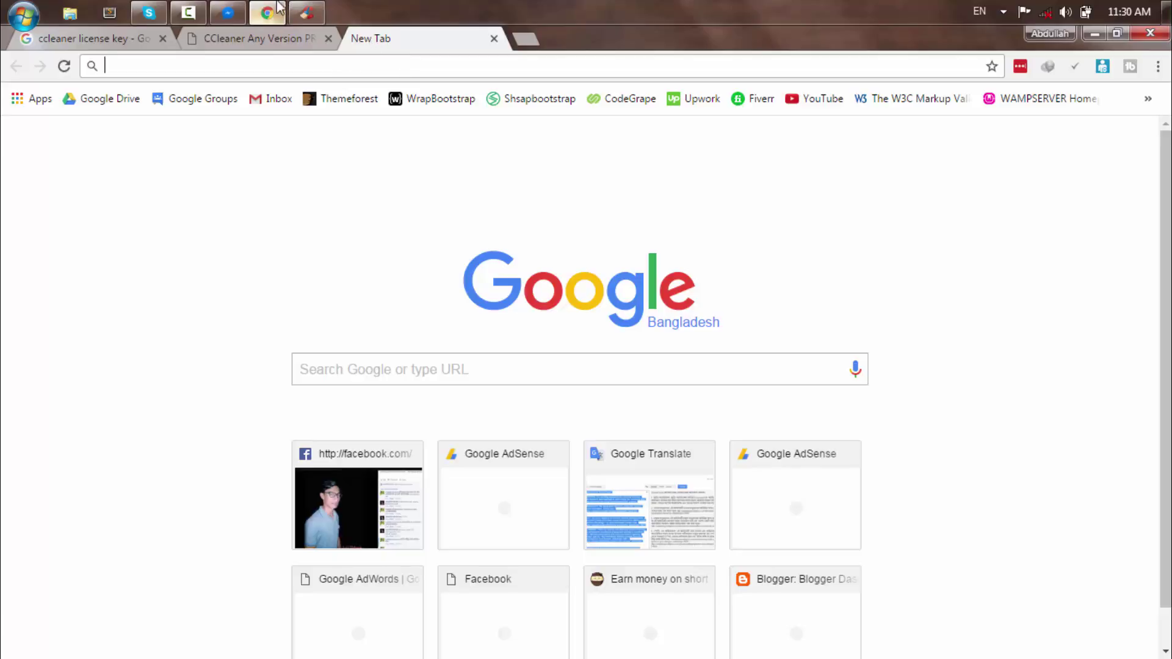
left_click(307, 13)
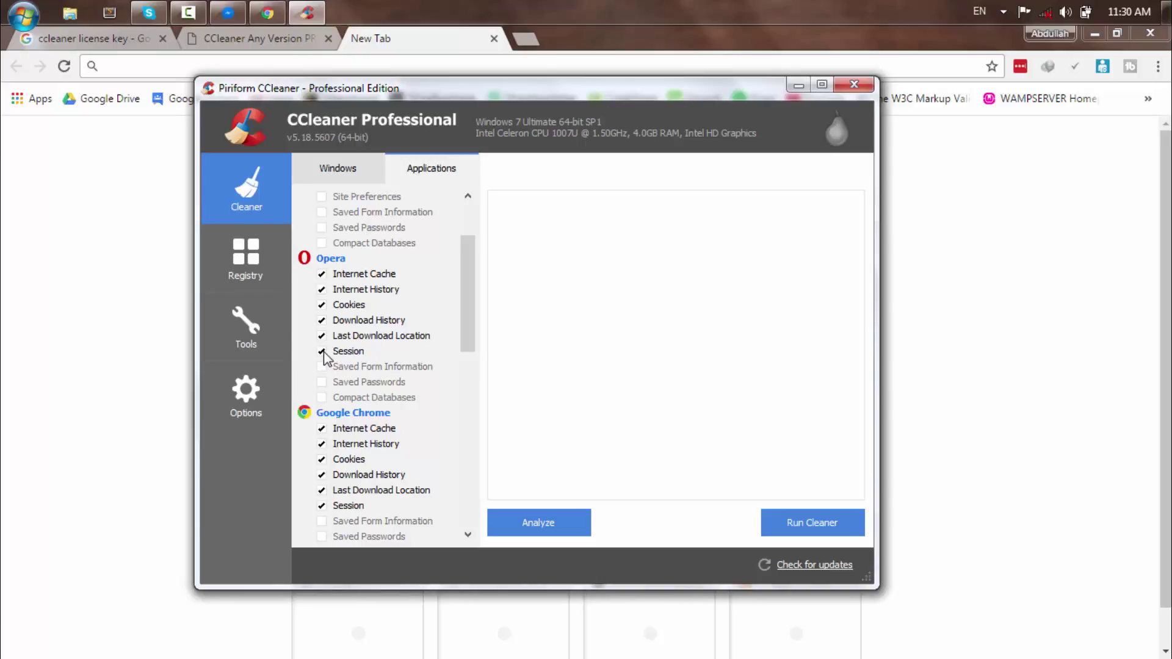
Exclude the Session item of Opera, Firefox and Google Chrome from the application cleaning.
scroll(334, 314, "up", 1)
left_click(323, 232)
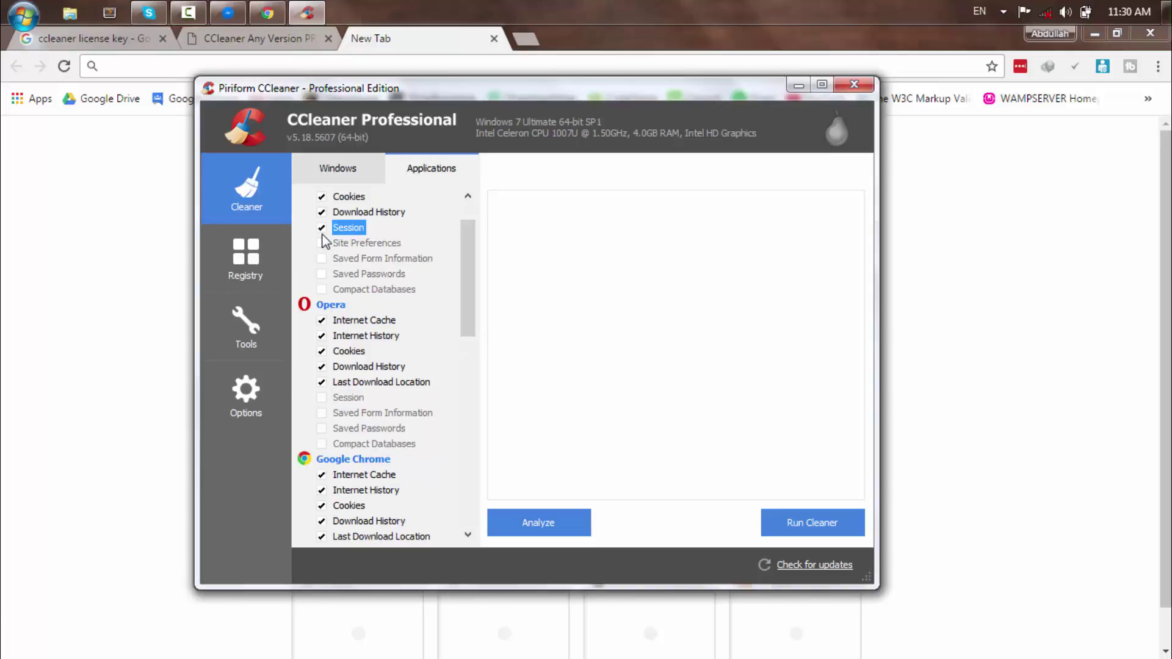
scroll(363, 380, "down", 4)
left_click(322, 385)
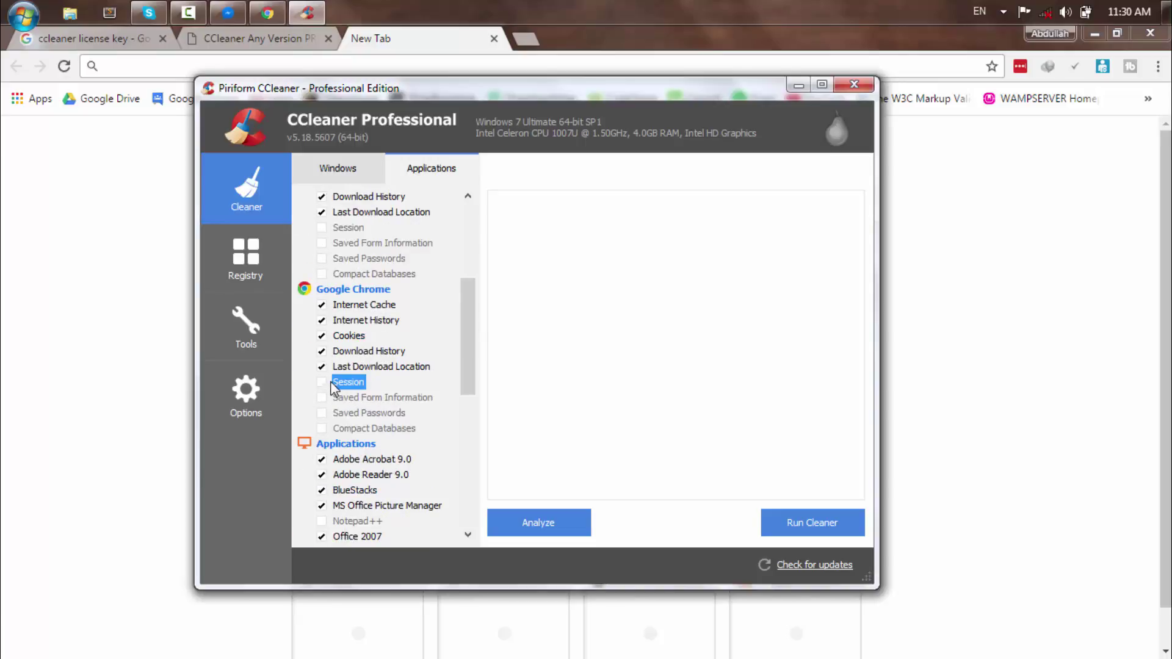
Review the remaining application items, run the cleaner with permanent deletion confirmed and let it close Google Chrome.
scroll(362, 426, "down", 2)
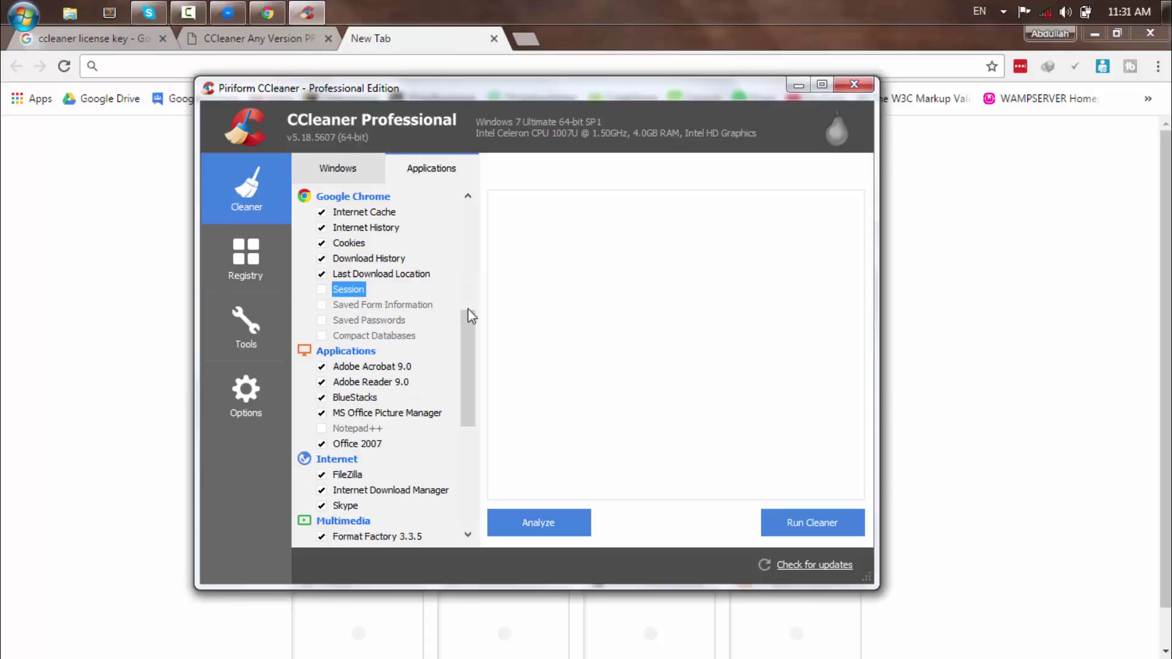
scroll(421, 421, "down", 5)
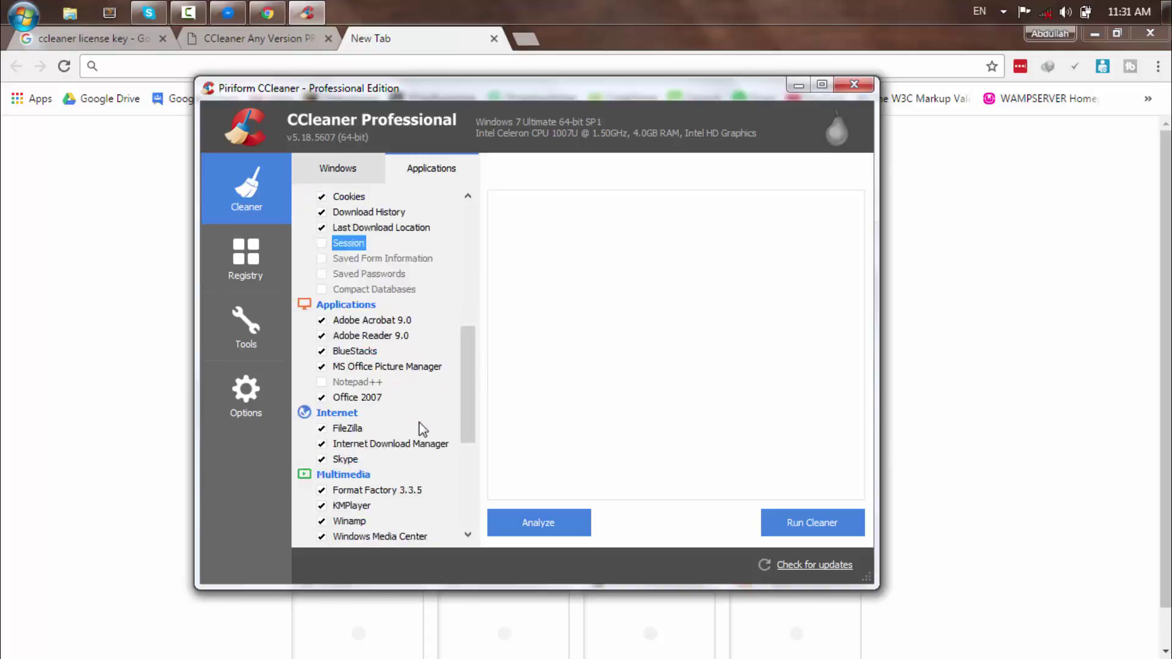
scroll(422, 421, "up", 3)
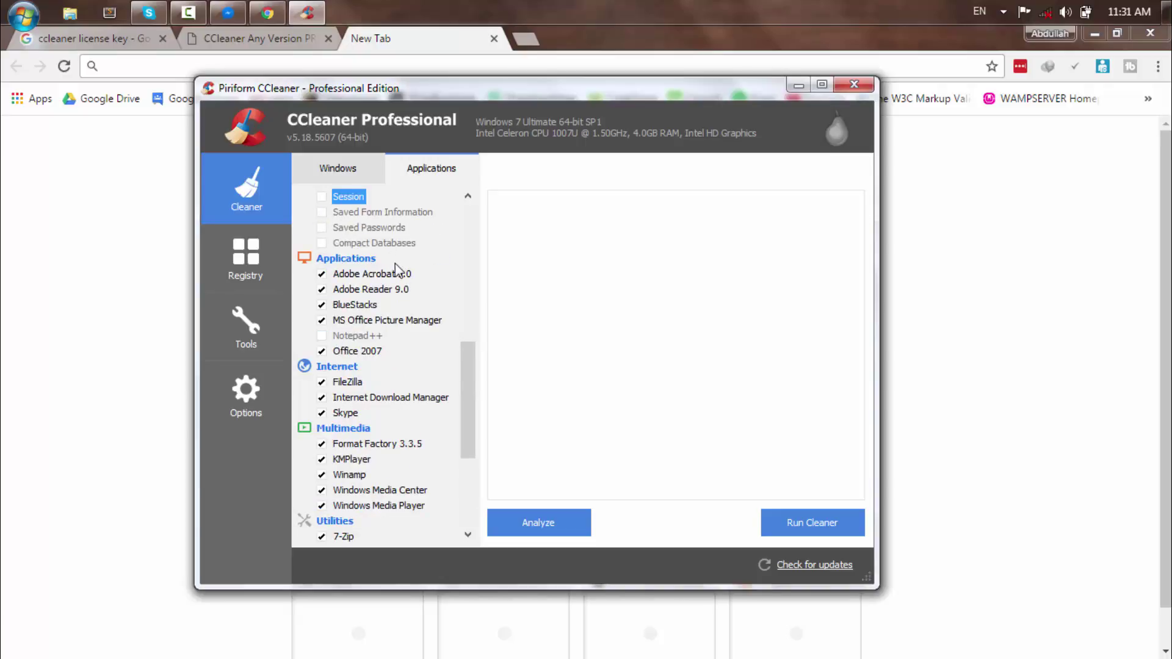
scroll(397, 269, "down", 5)
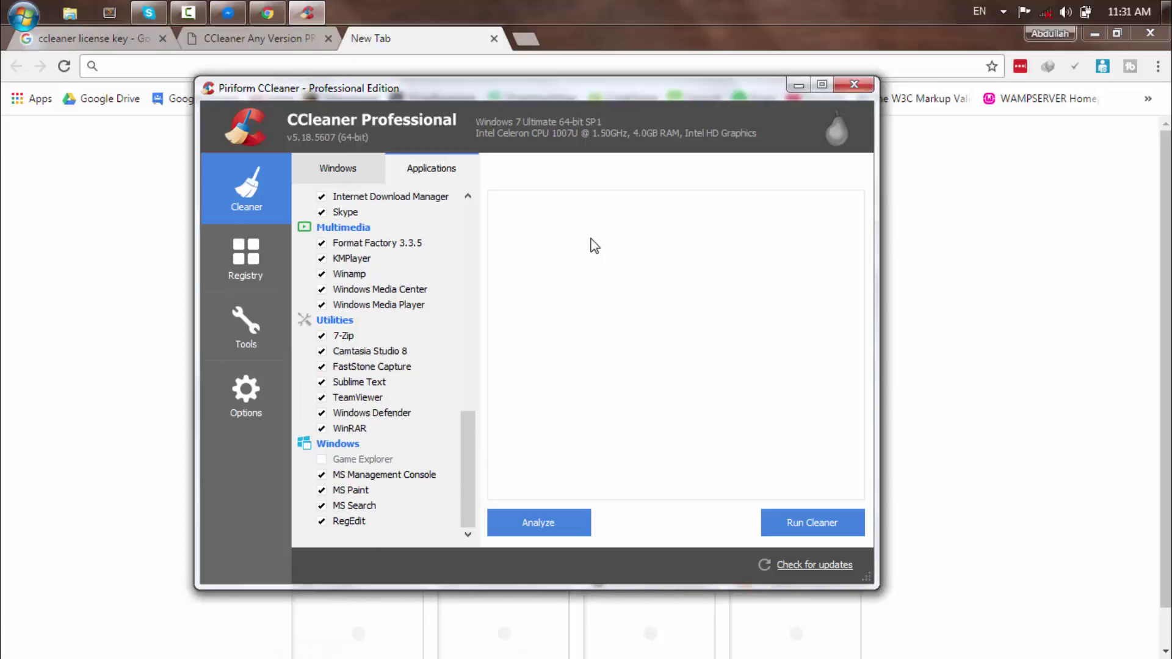
left_click(796, 526)
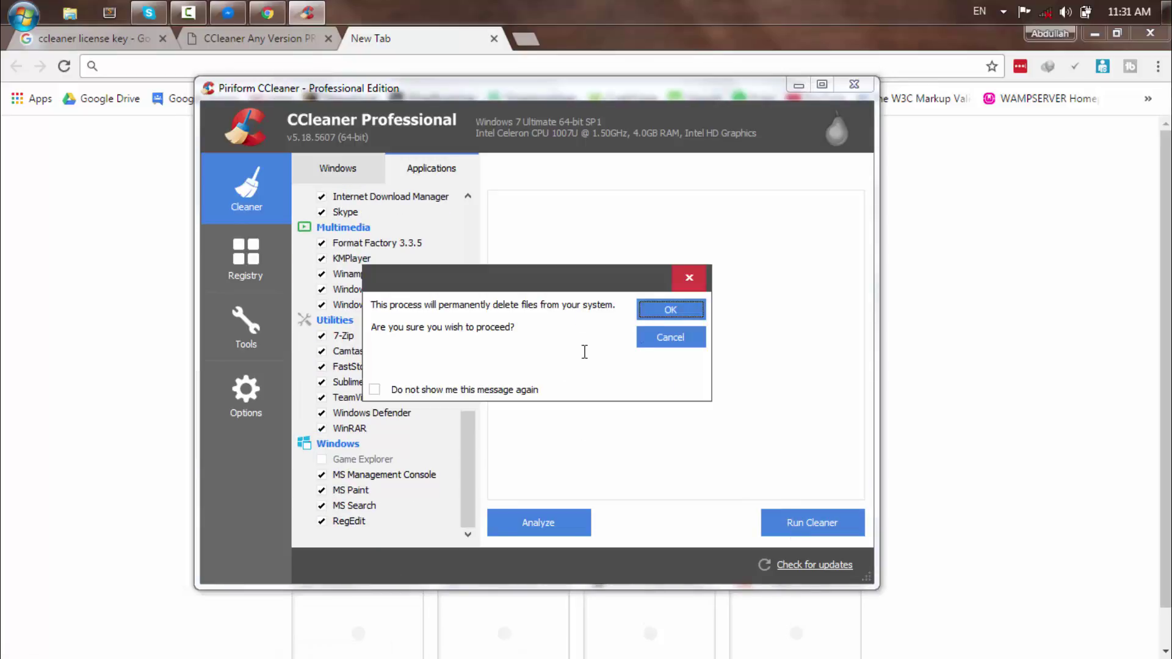
left_click(665, 313)
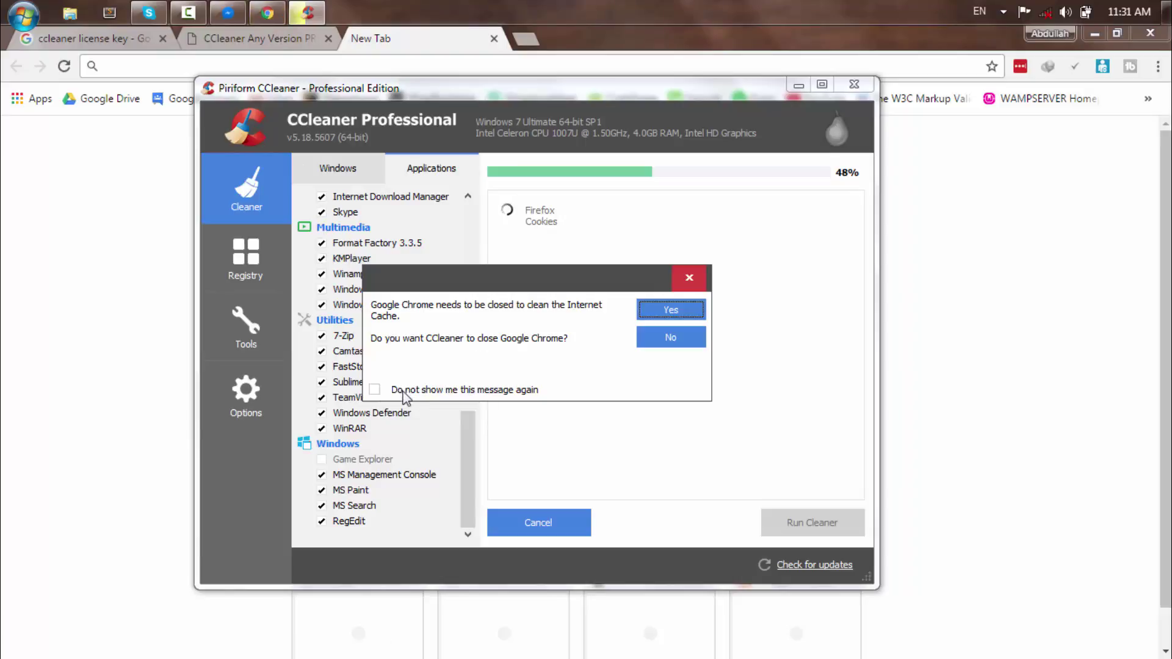
left_click(674, 311)
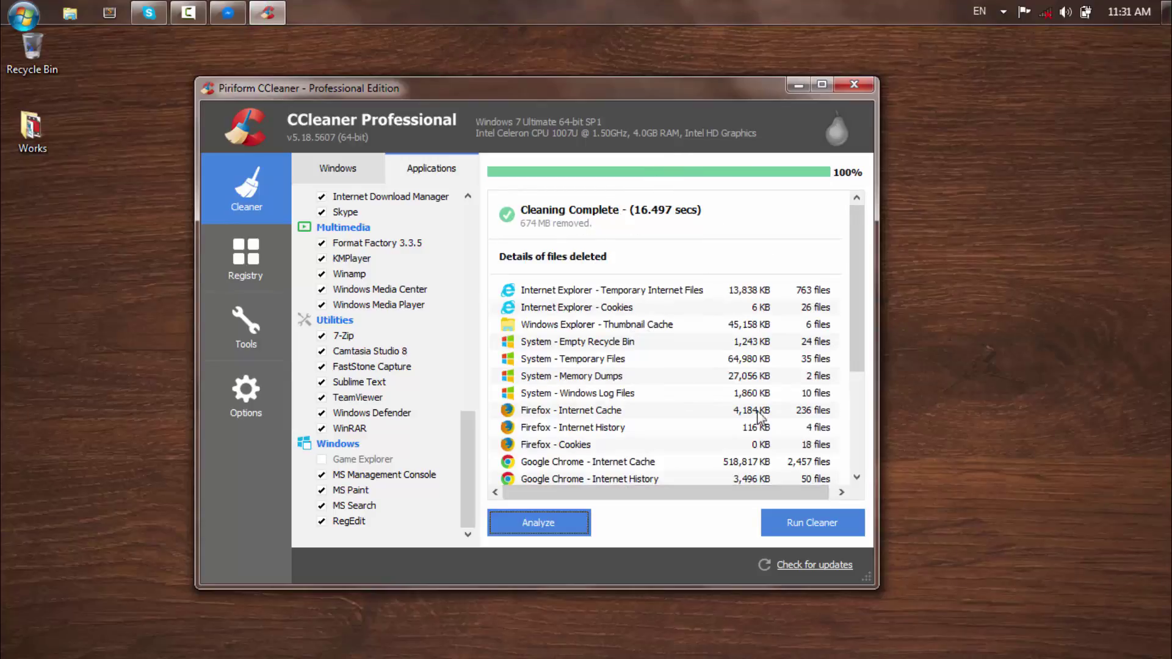
Look through the details of deleted files, run the cleaner a second time and close CCleaner.
scroll(757, 403, "down", 5)
left_click(800, 528)
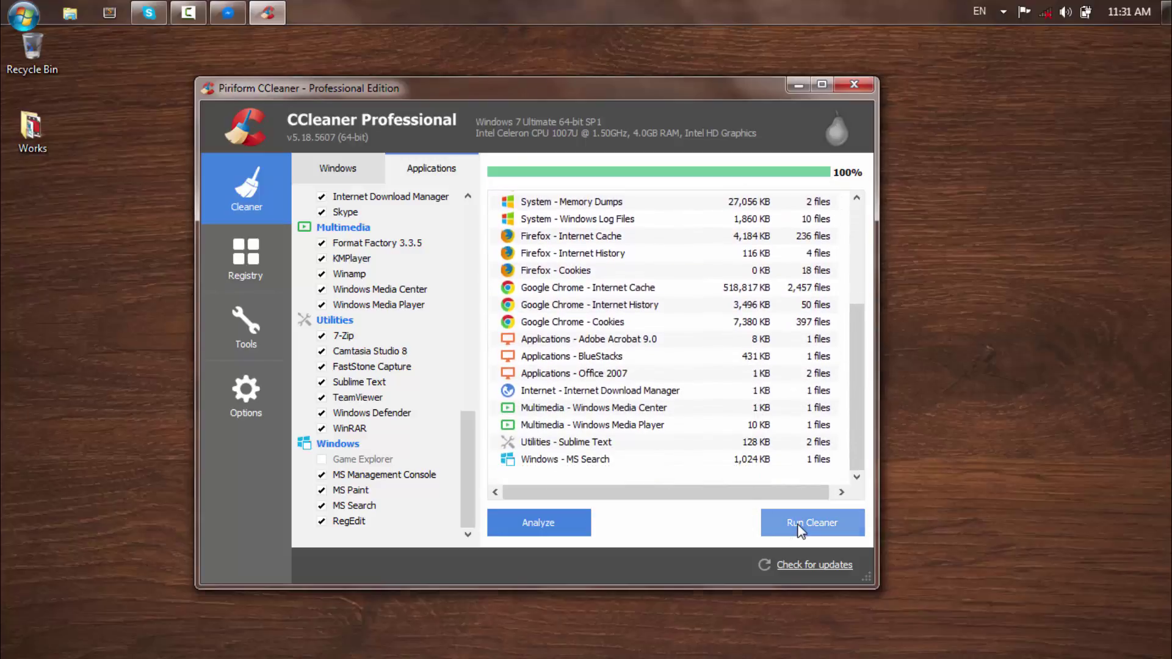
left_click(659, 310)
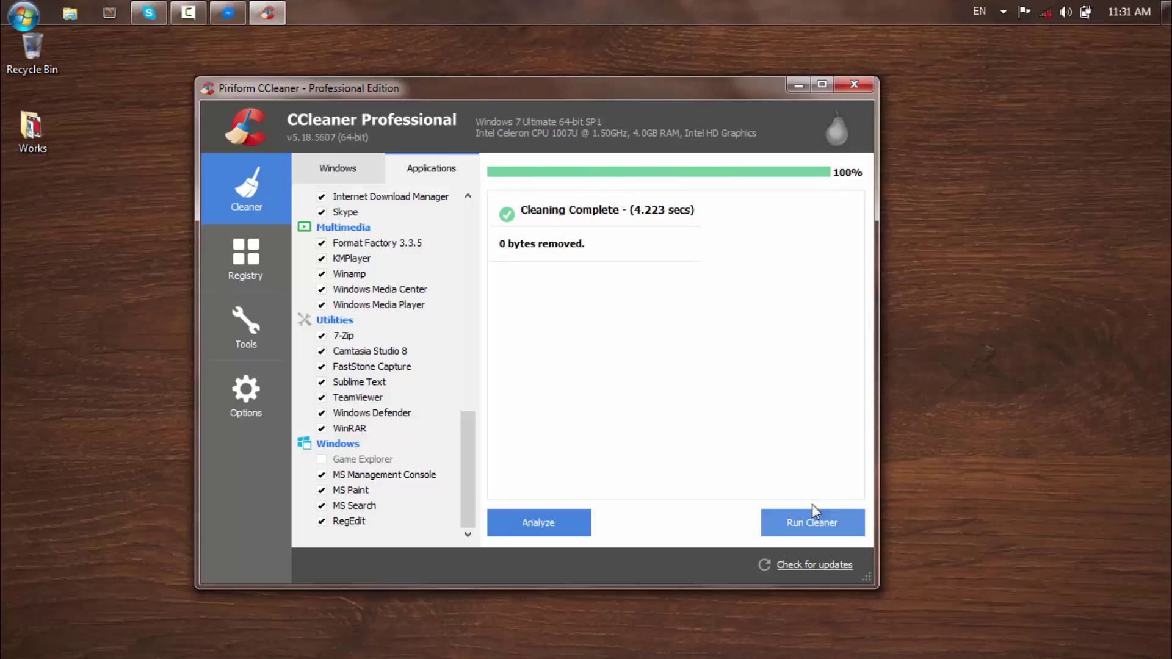
left_click(855, 84)
Refresh the Windows desktop several times.
right_click(190, 139)
left_click(226, 183)
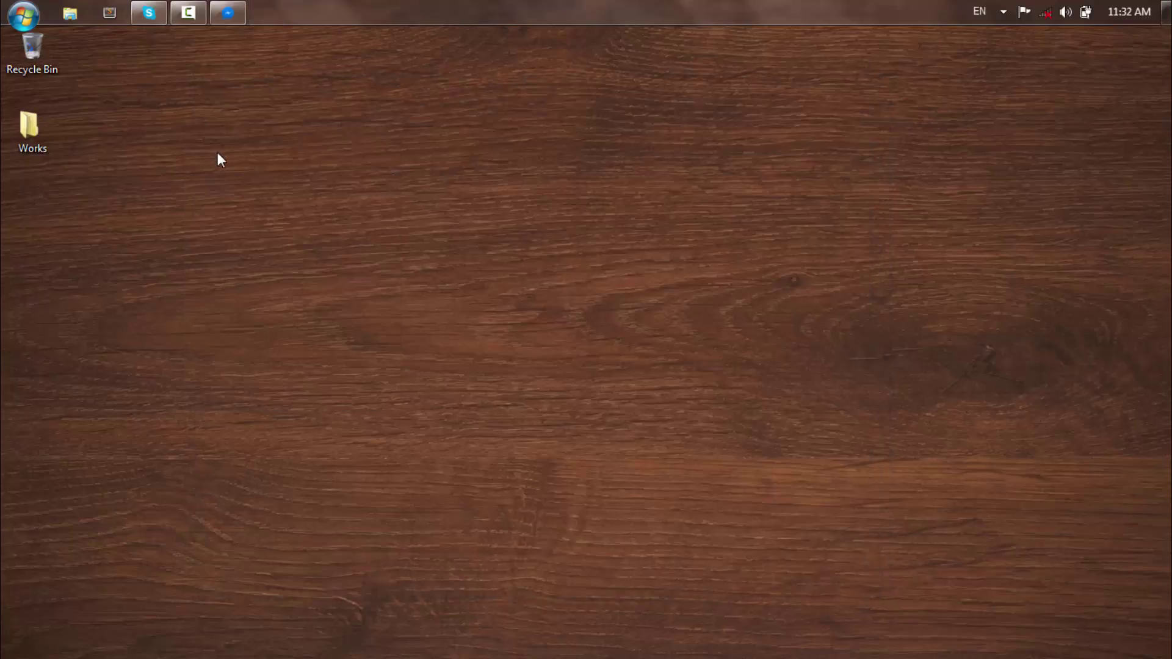
right_click(217, 152)
left_click(263, 197)
right_click(196, 54)
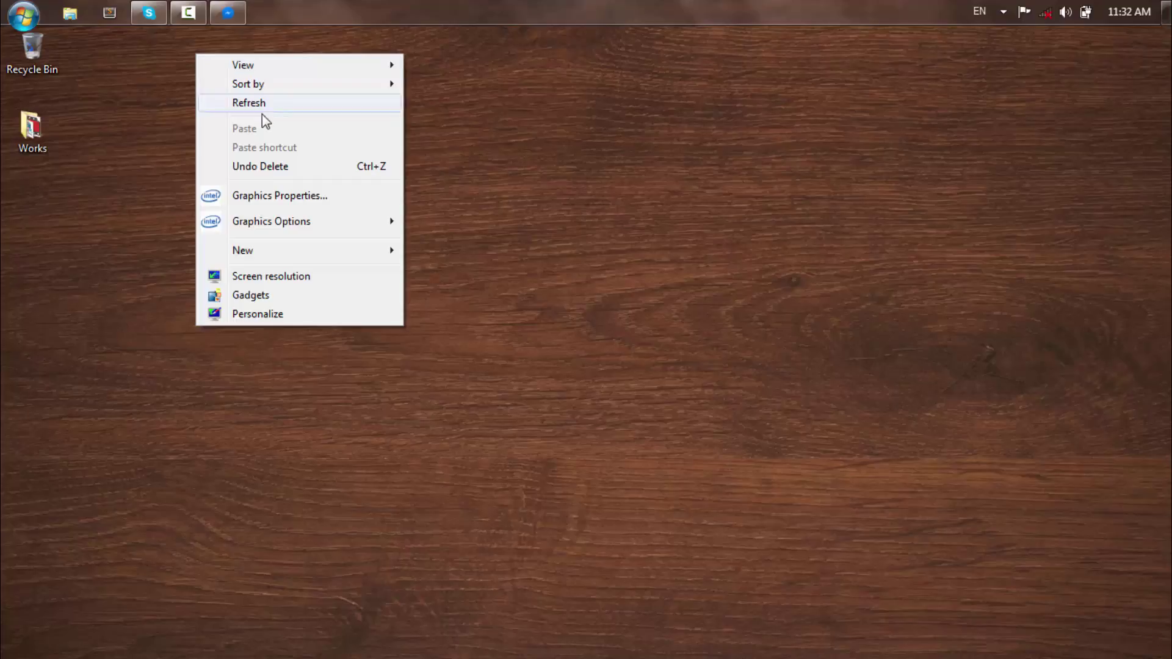
left_click(264, 111)
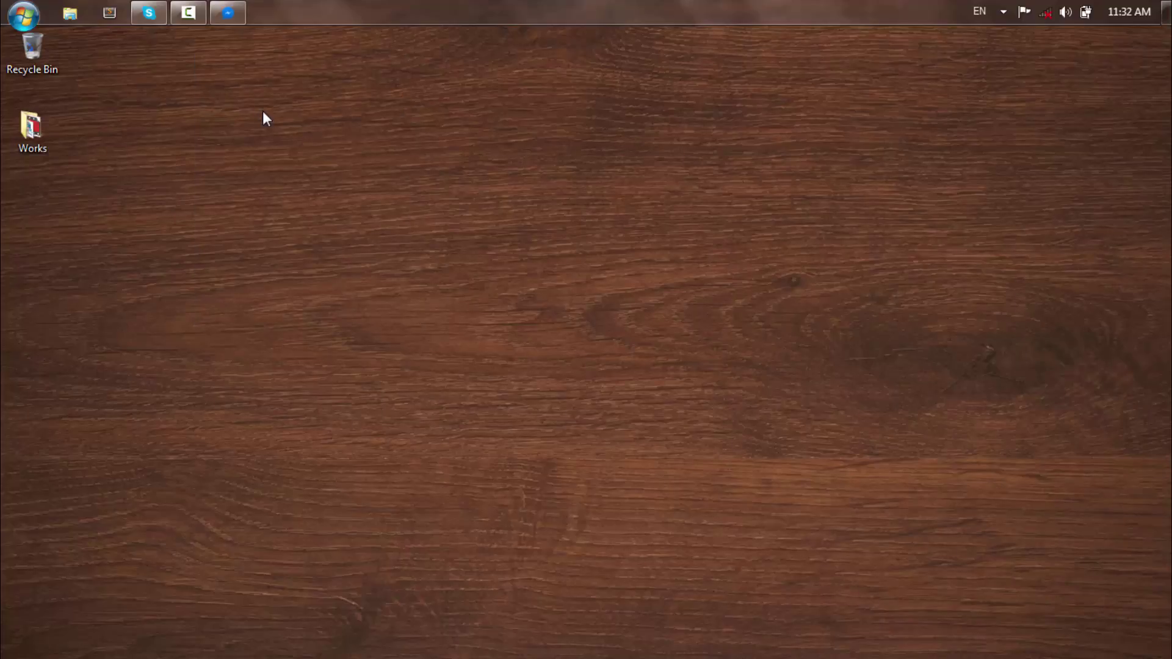
right_click(259, 105)
left_click(305, 147)
left_click(188, 12)
left_click(1068, 624)
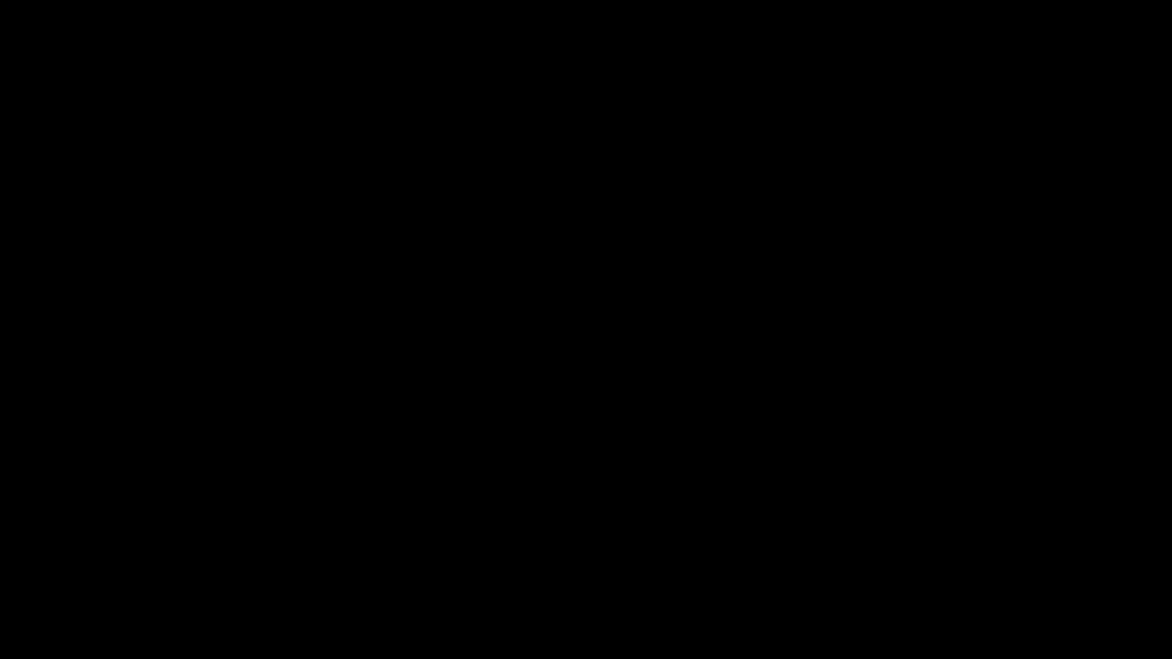